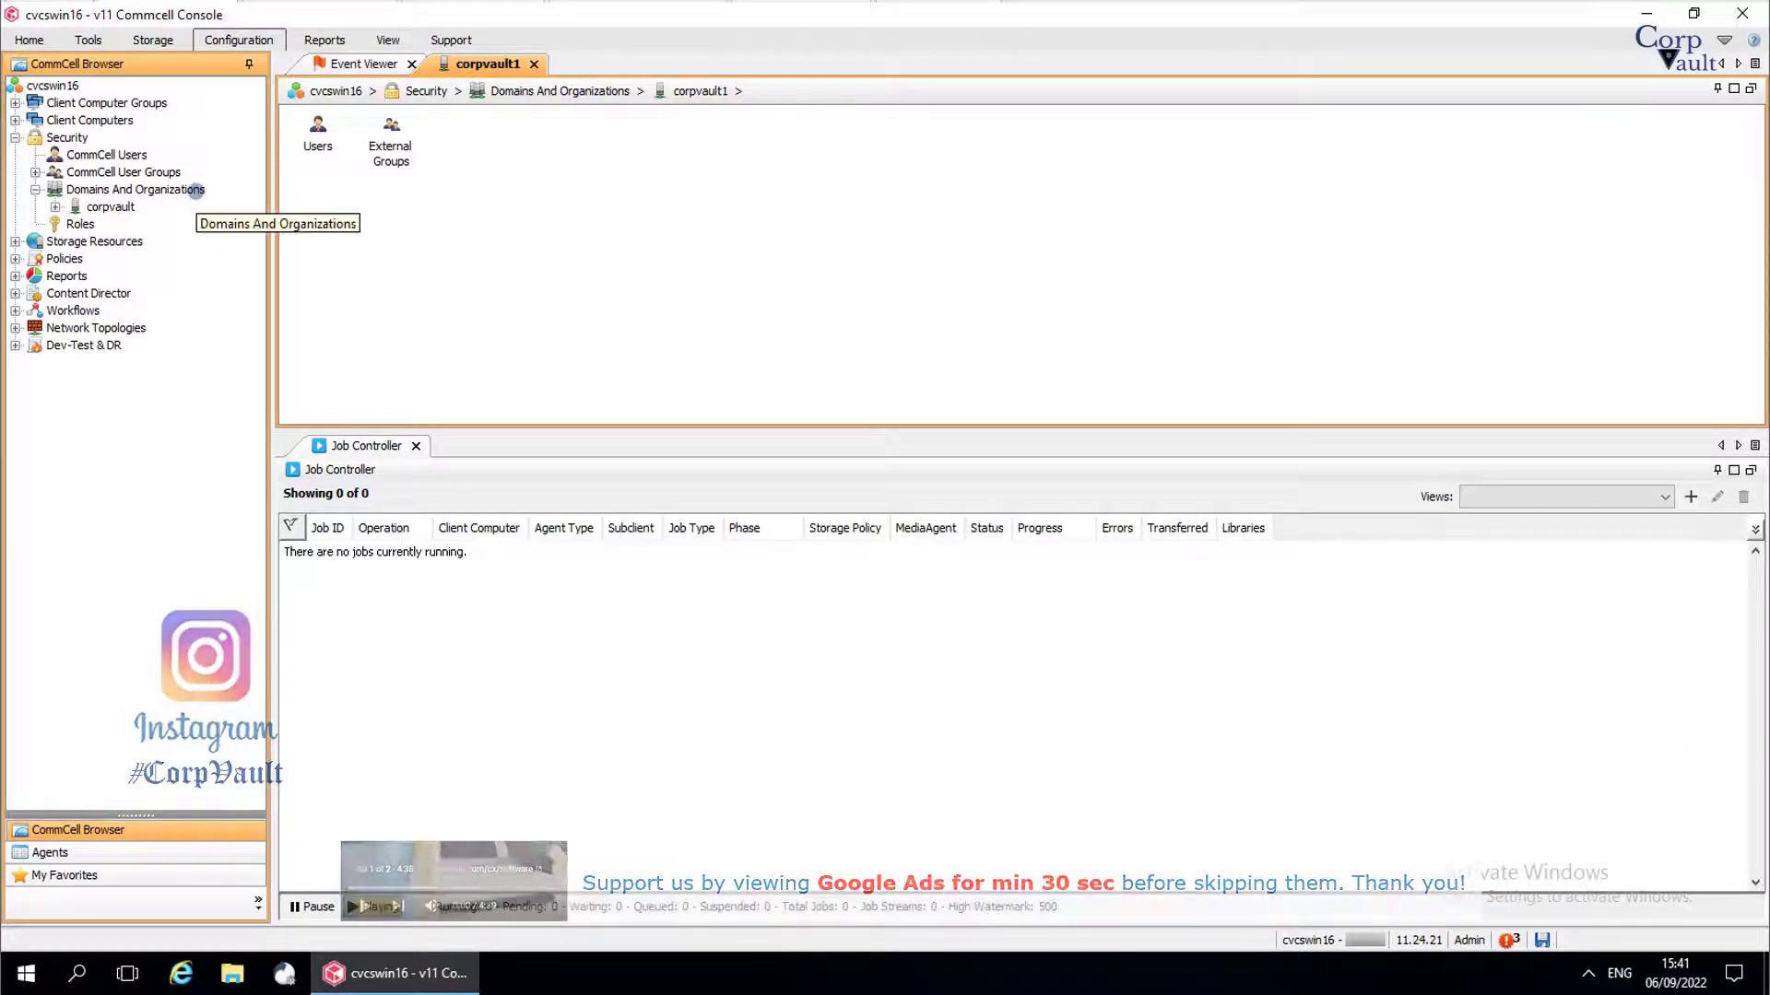
- Start a new Oracle Directory domain with NetBIOS name CorpvaultOracleDirectory and domain name cvcswin16.corpvault.net
right_click(196, 190)
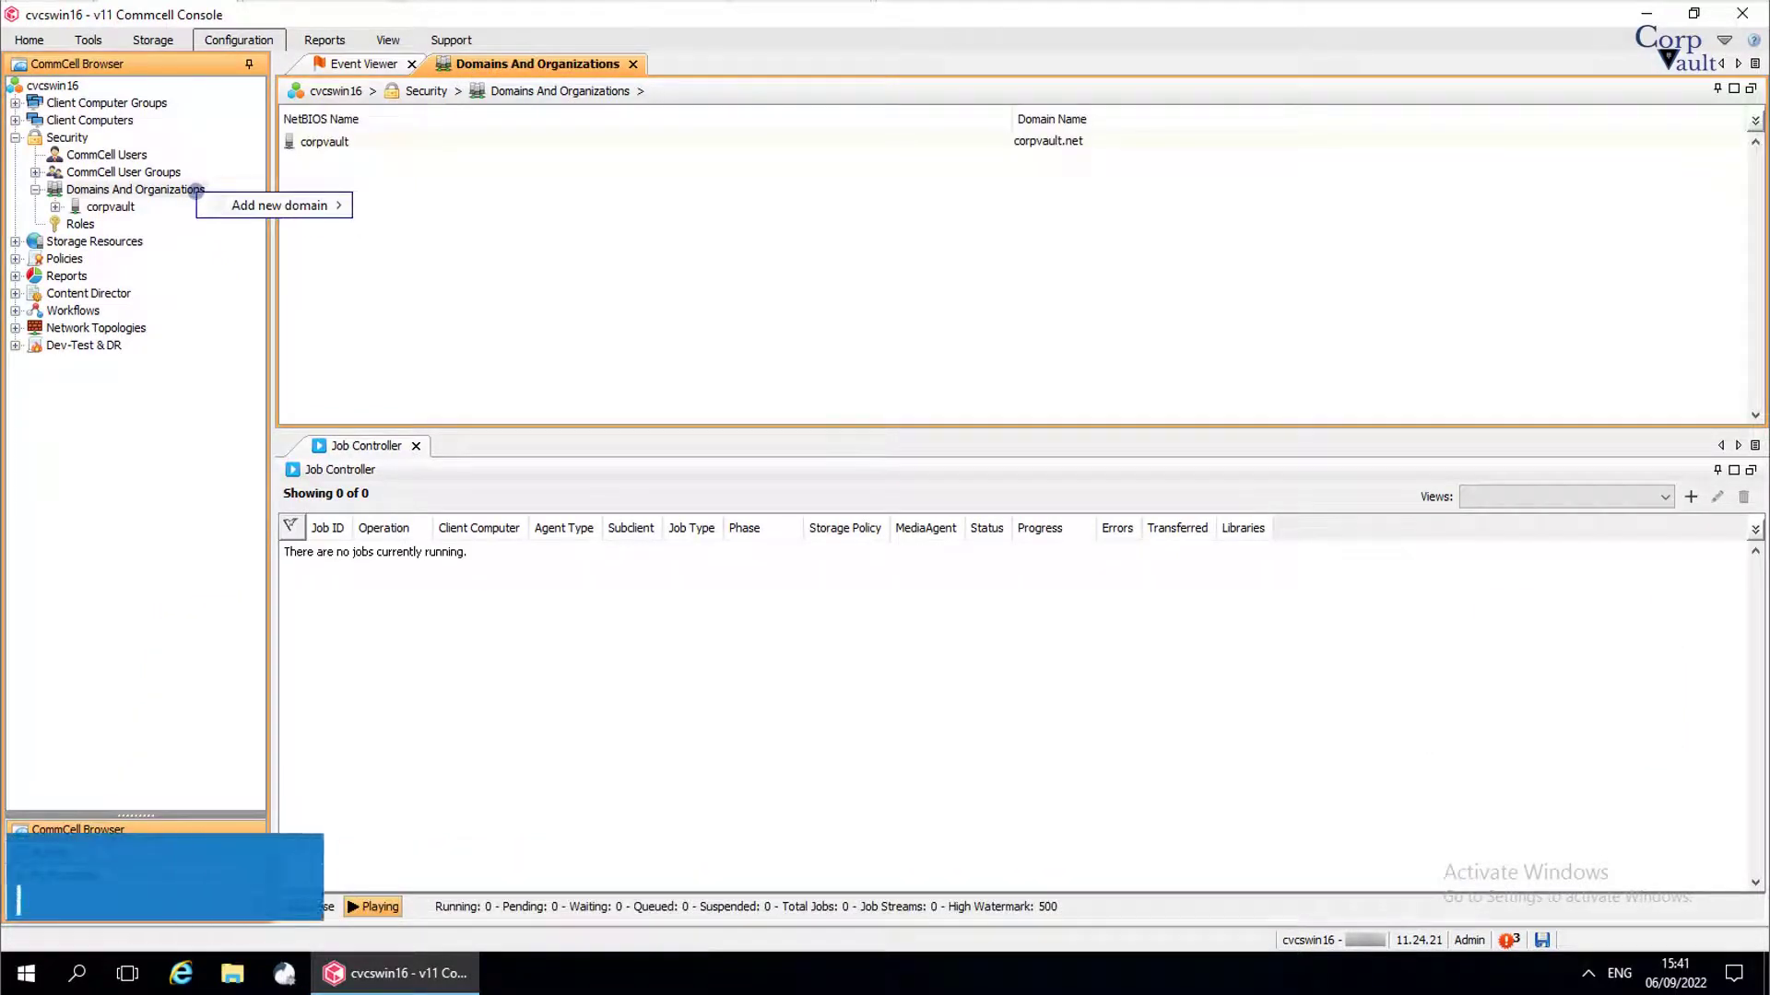
mouse_move(205, 202)
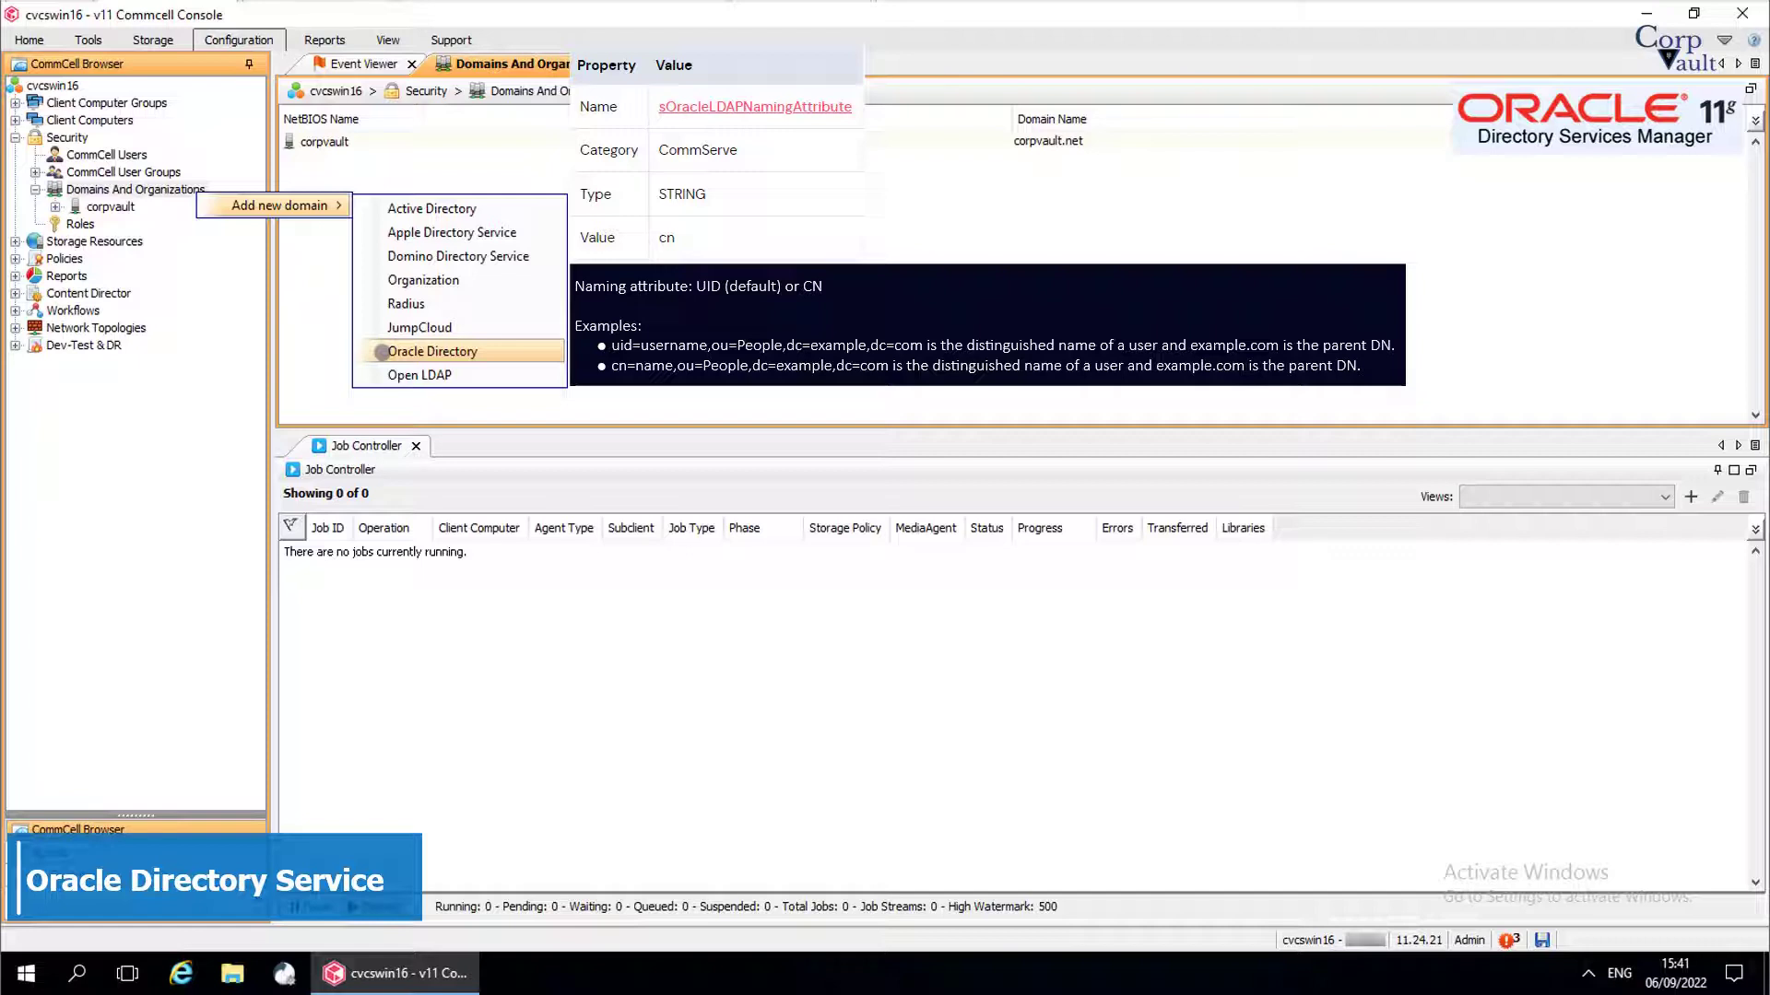
left_click(382, 352)
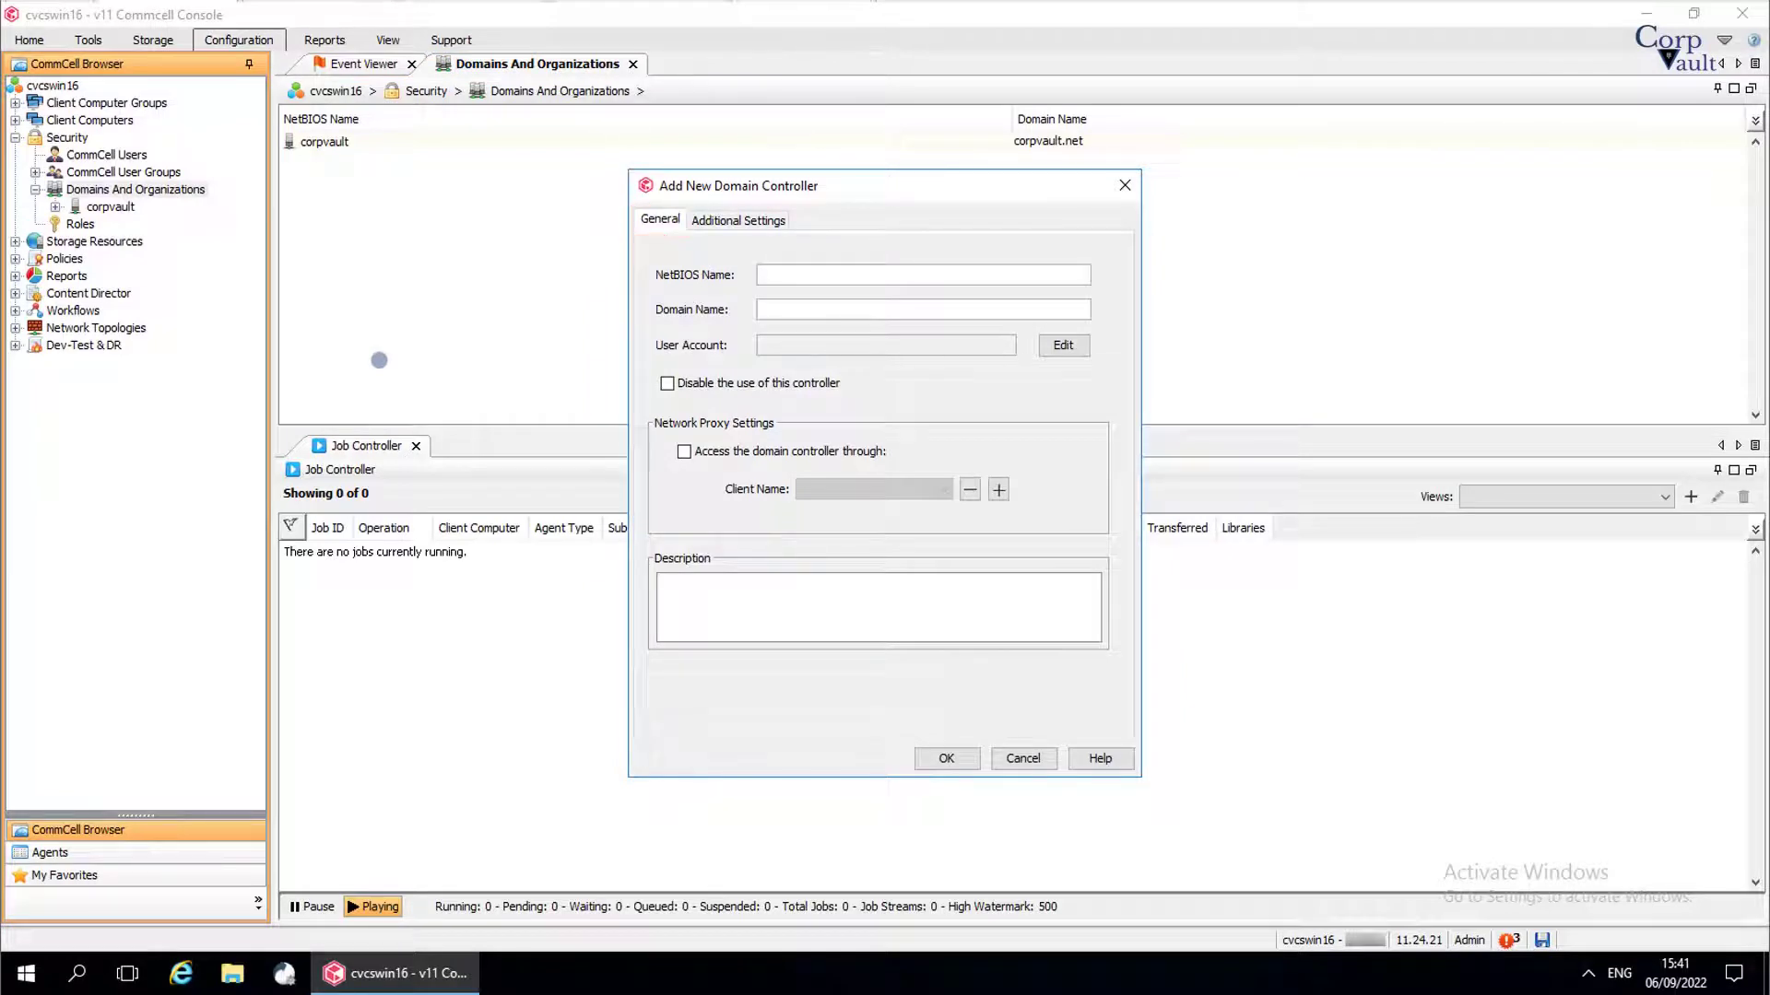
type("CorpvaultOracleDirectory")
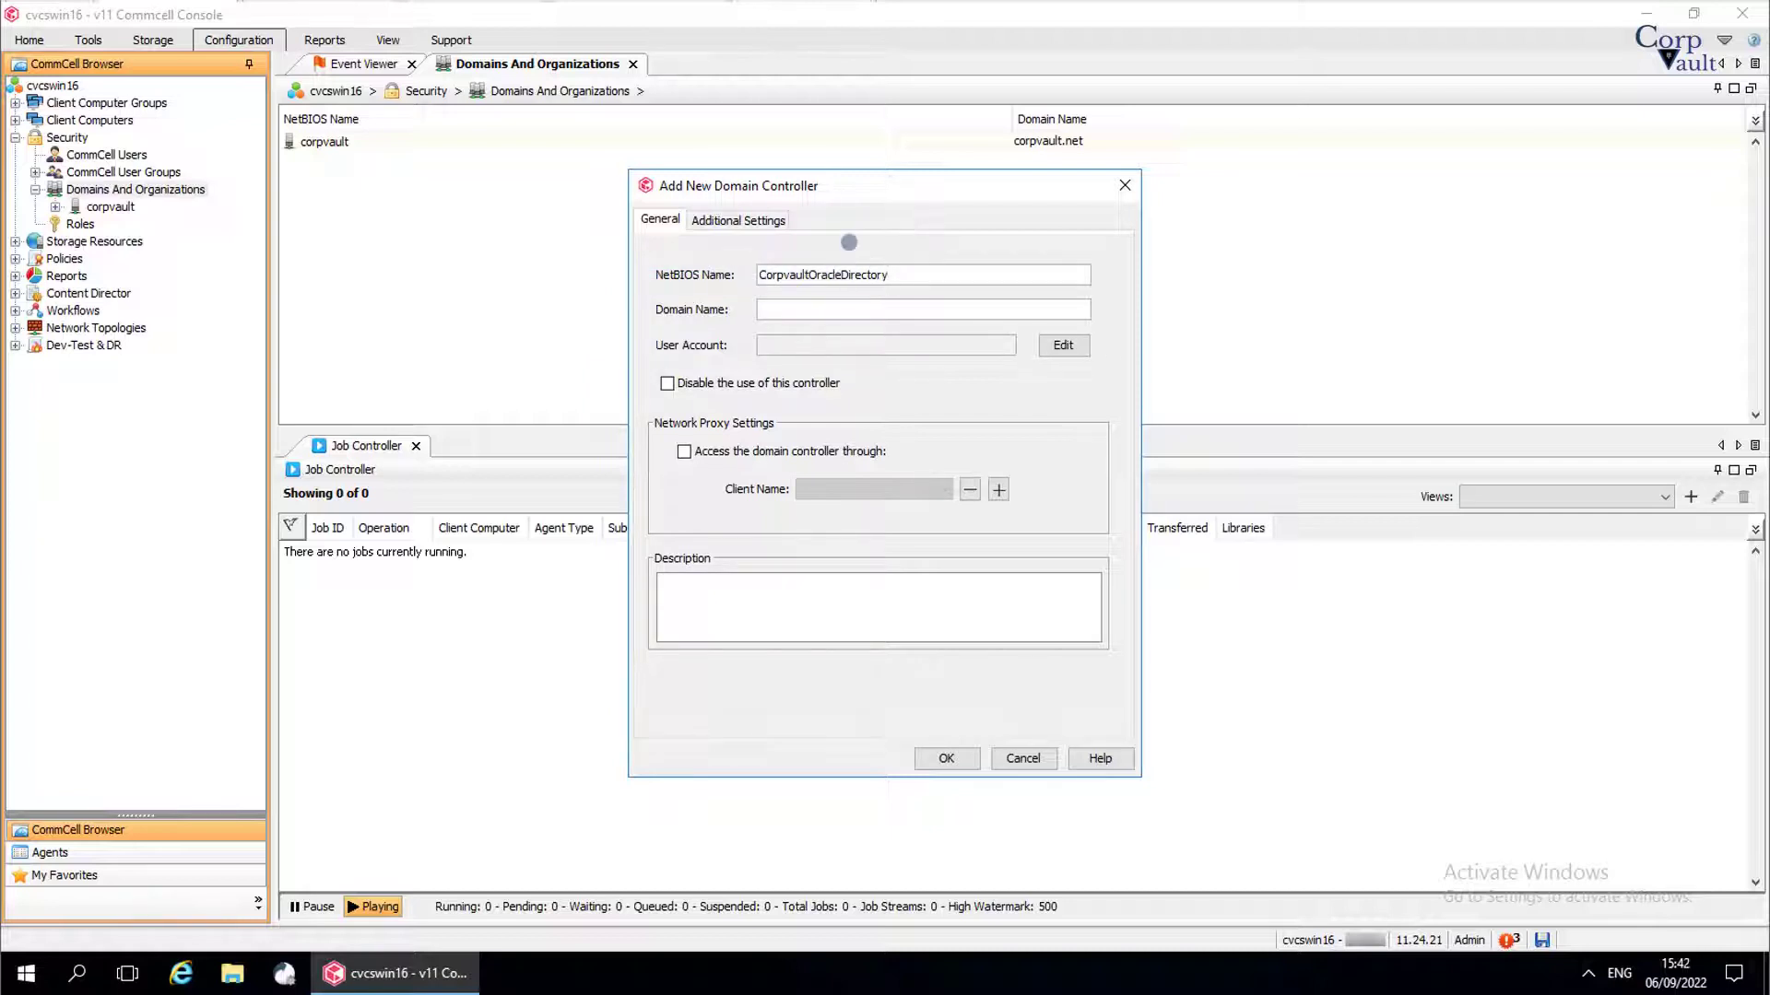
left_click(854, 307)
type("cvcswin16.corpvault.net")
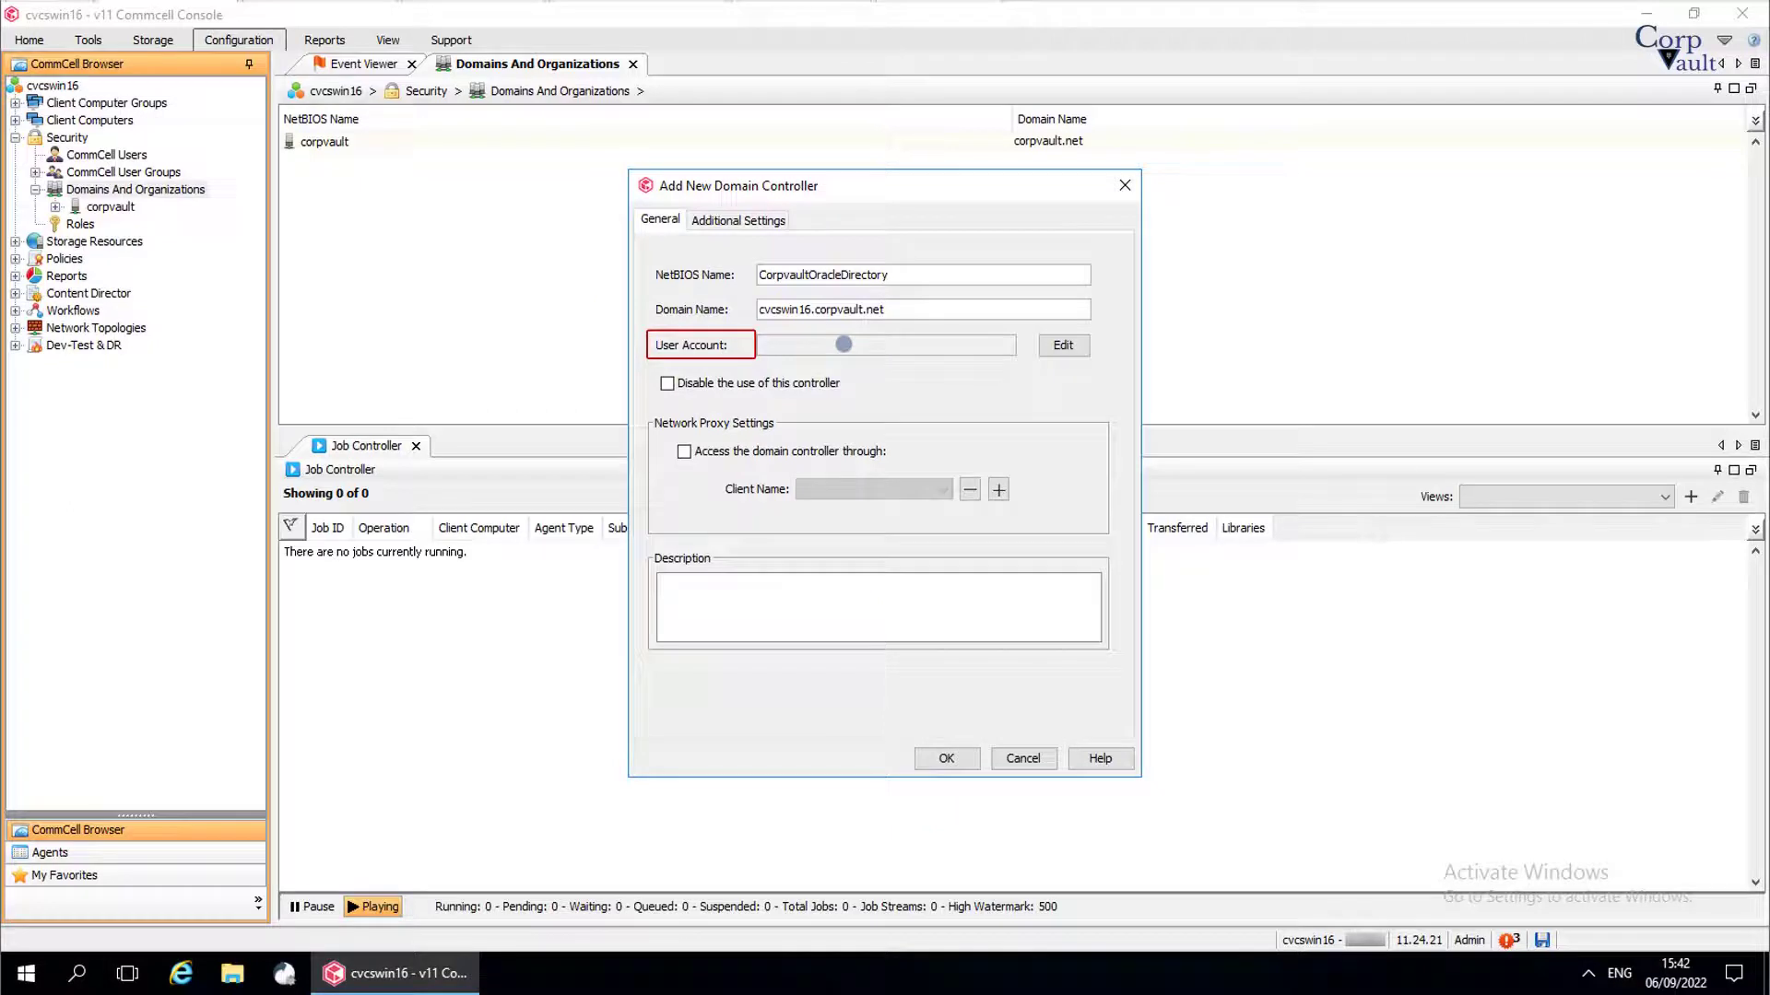
- Set the domain controller's user account to cvadmin, entering and confirming the account password
left_click(1063, 345)
type("cvadmin")
key("Tab")
type("•••••••••••")
key("Tab")
type("•••••••••••")
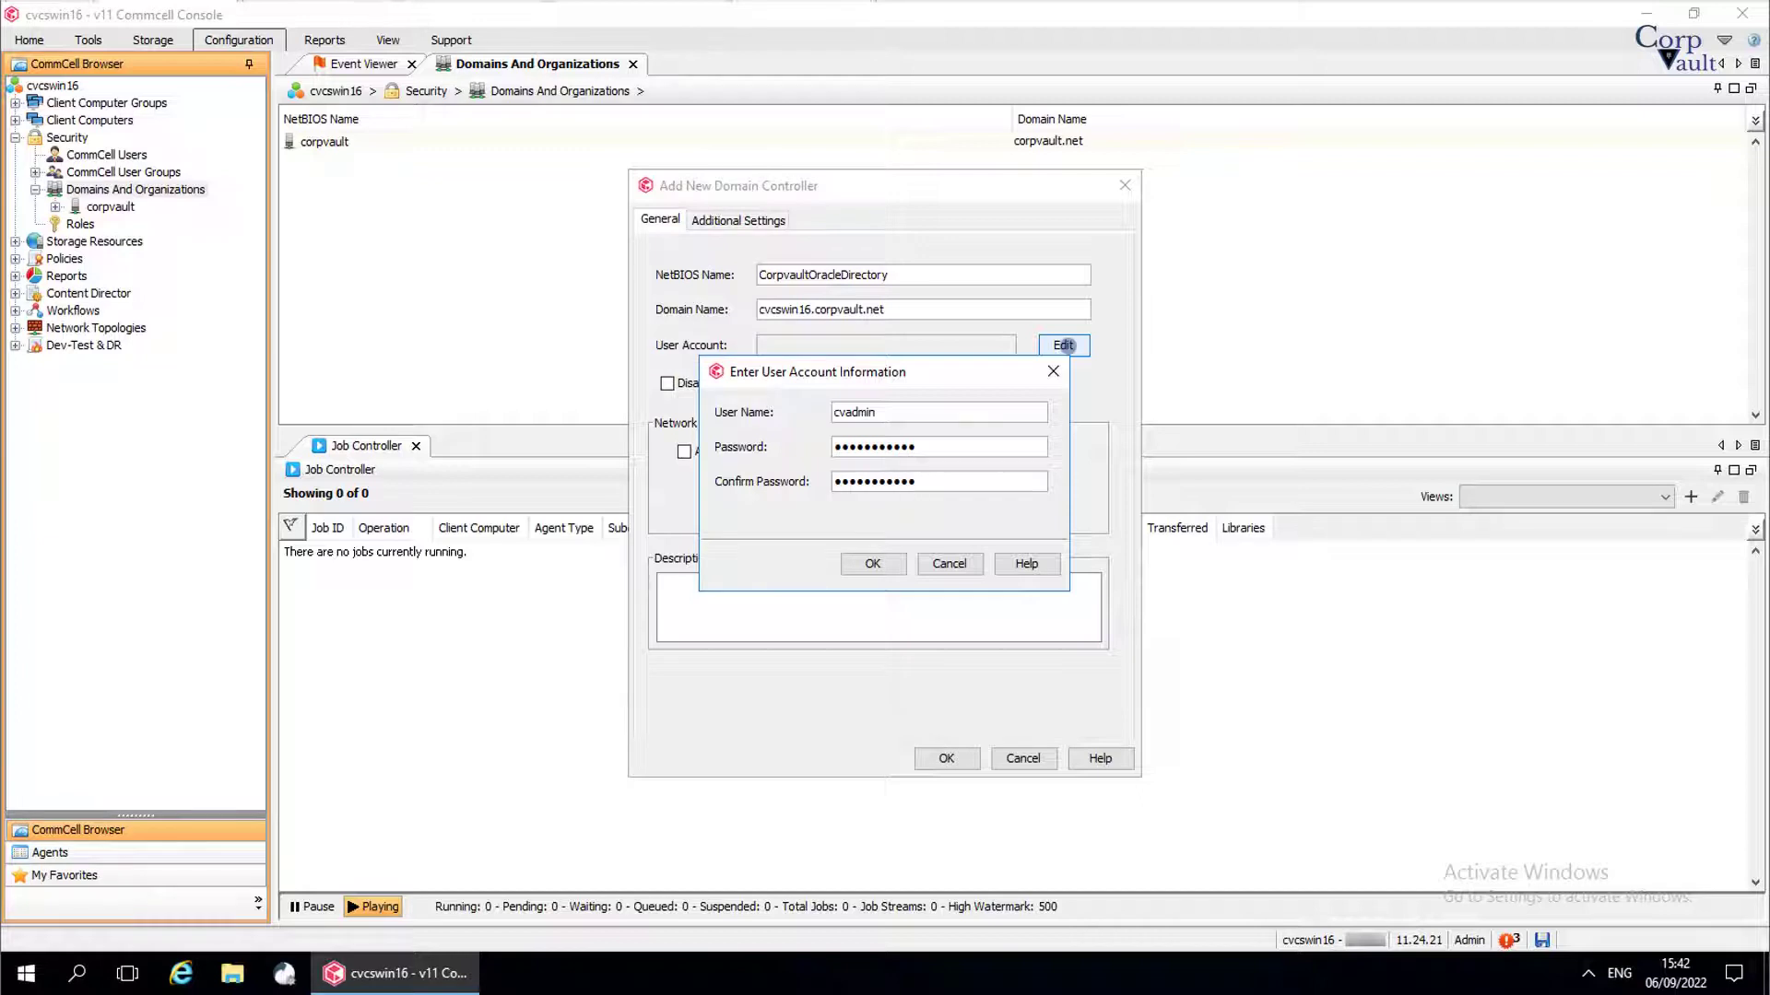
left_click(873, 563)
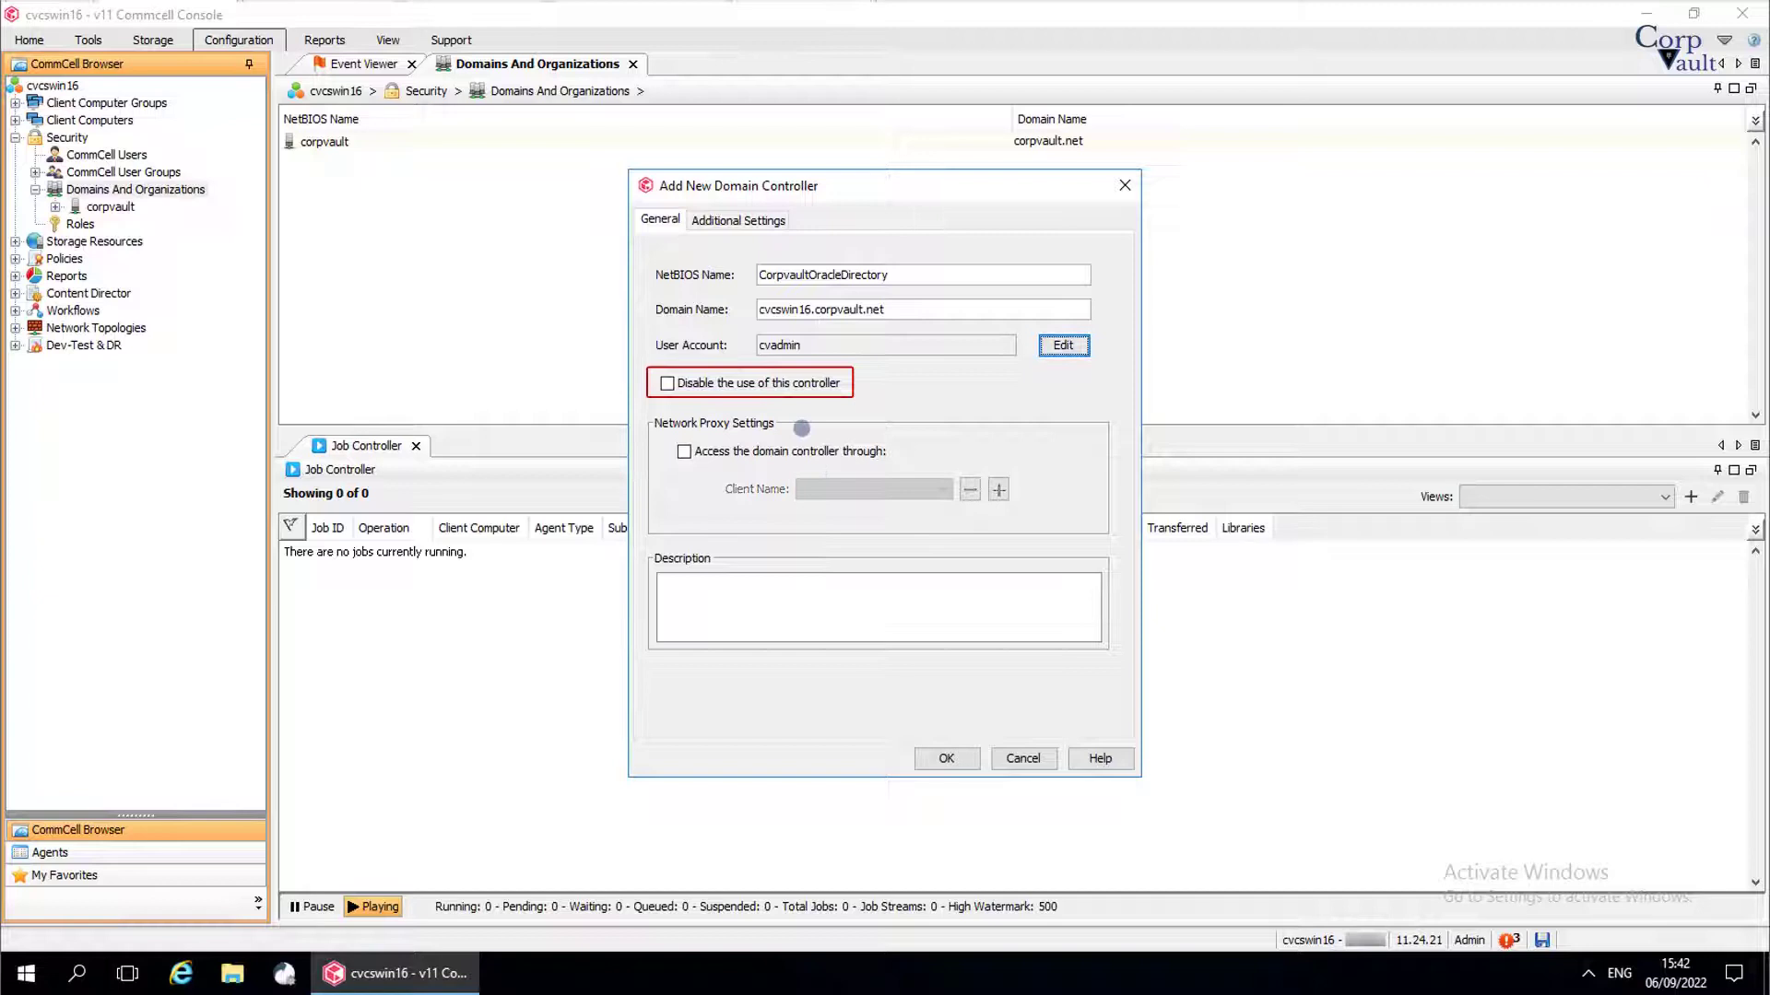
- Try the options to disable the controller and to access it through a proxy client, clearing each one again
left_click(790, 385)
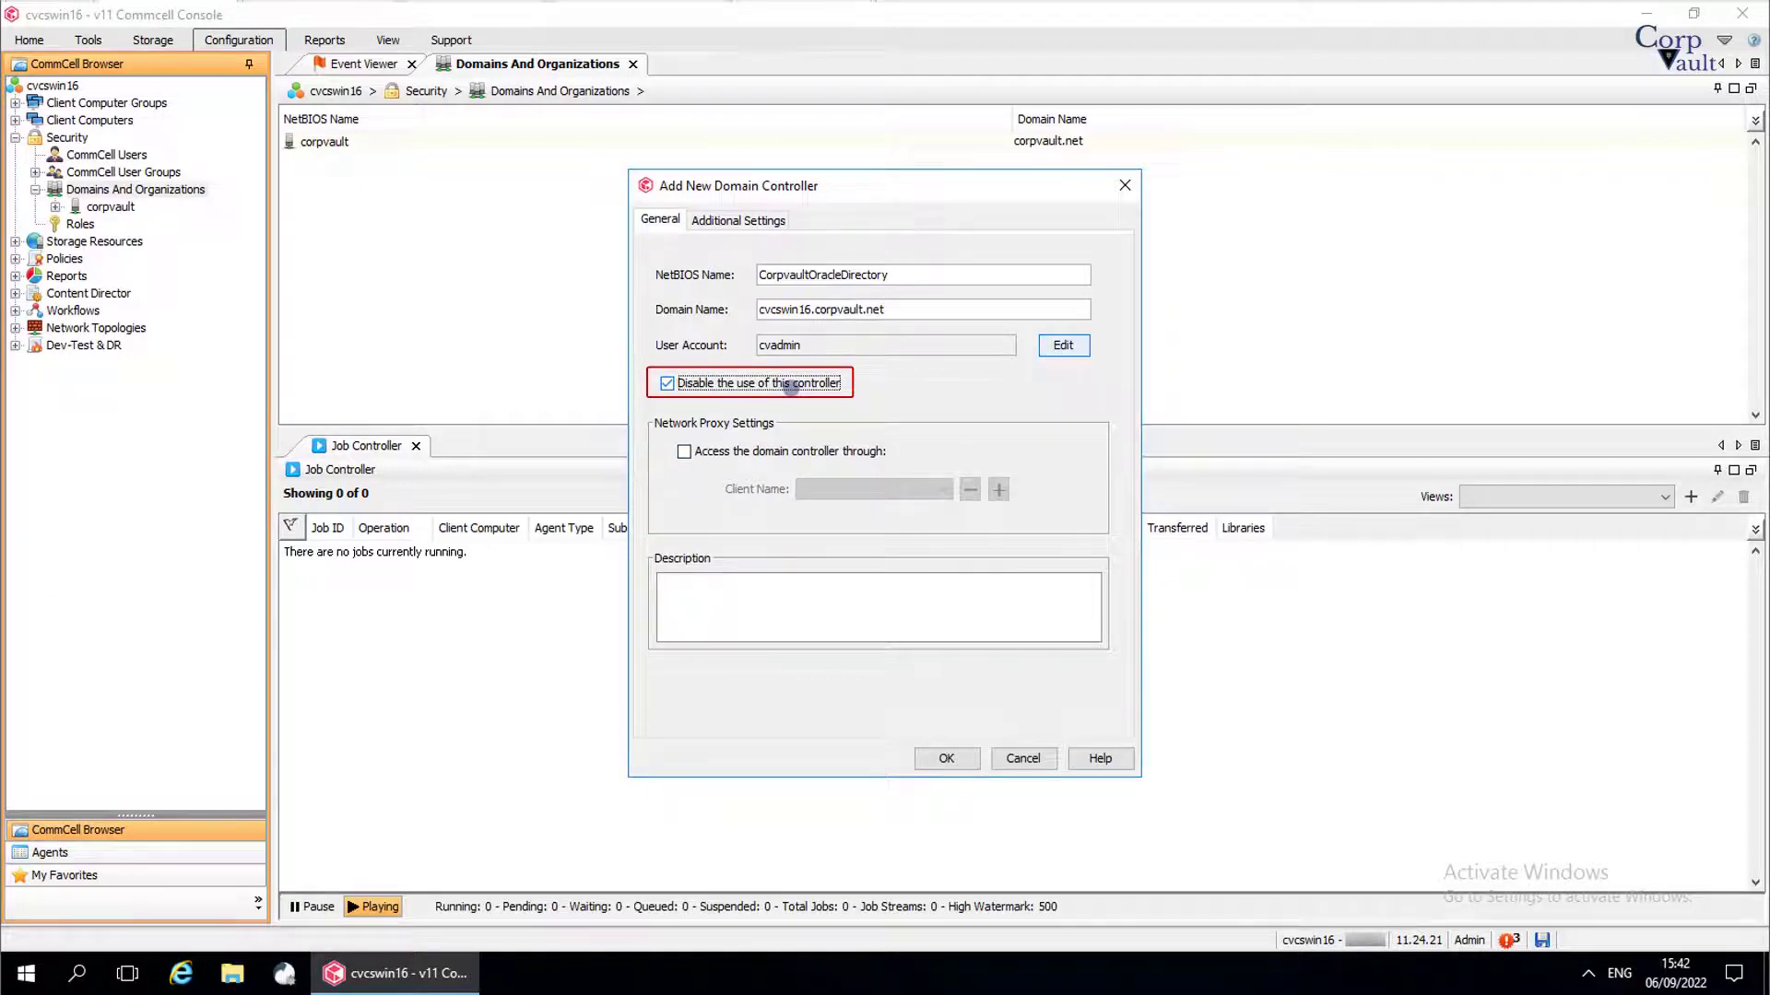
left_click(791, 385)
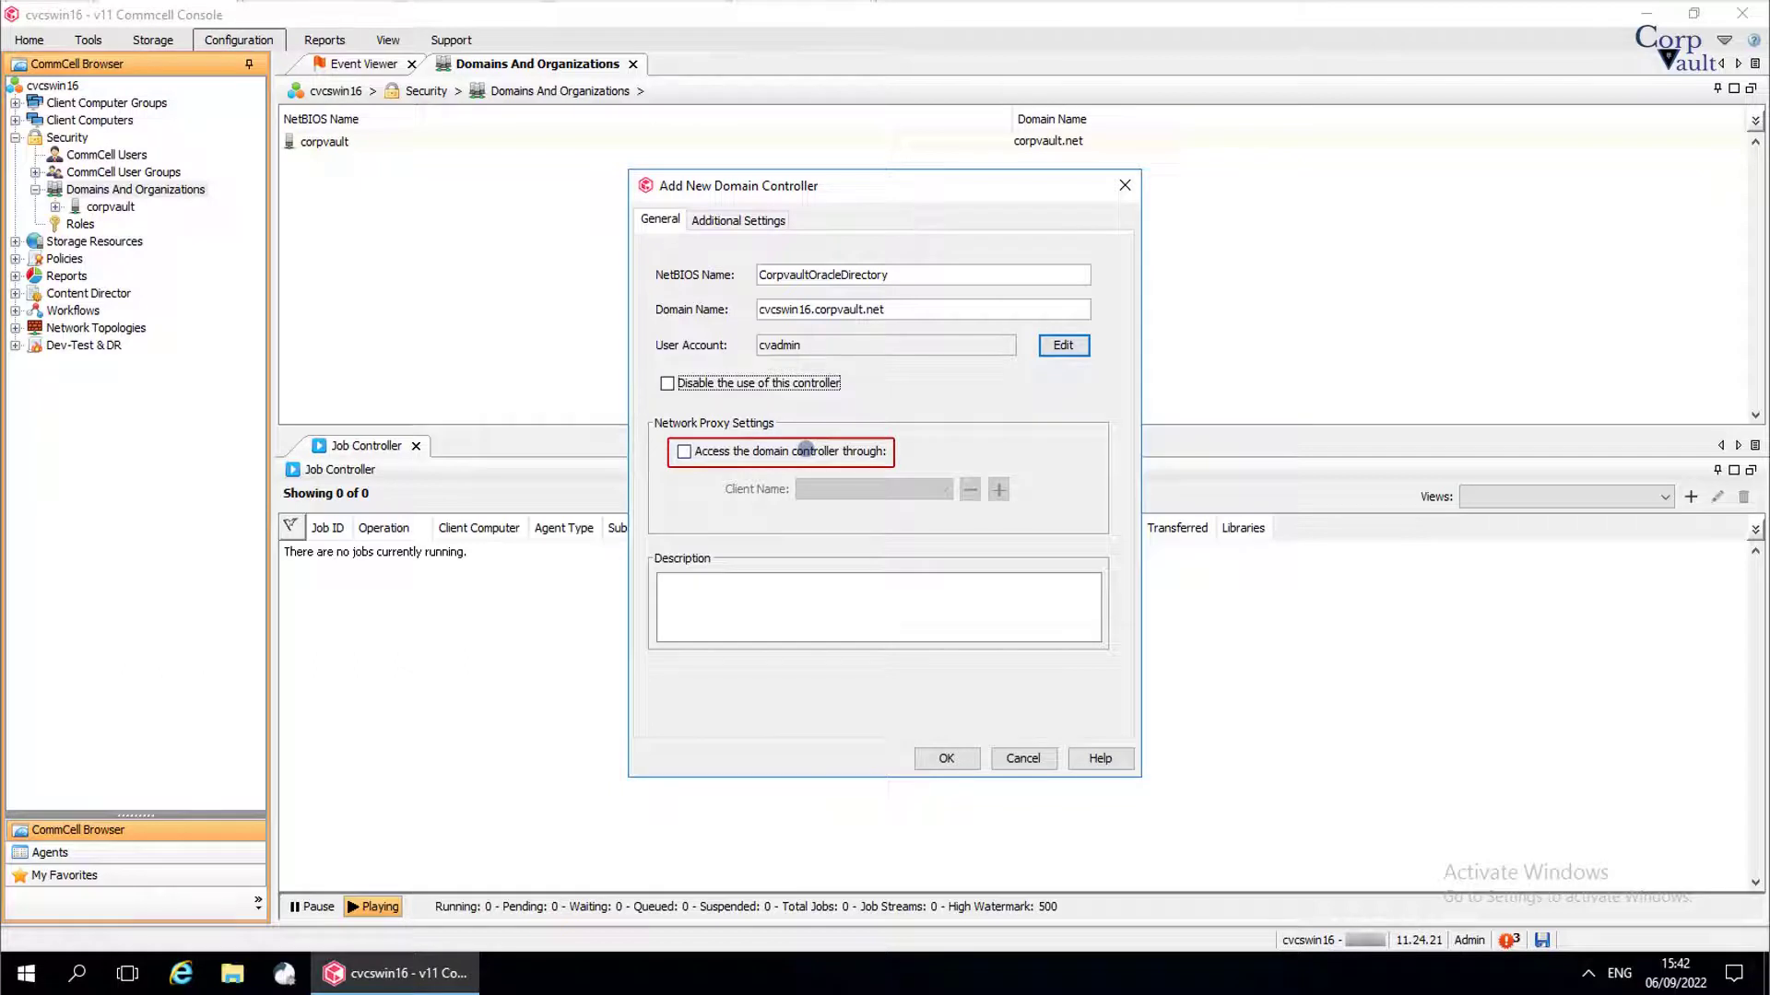
left_click(806, 450)
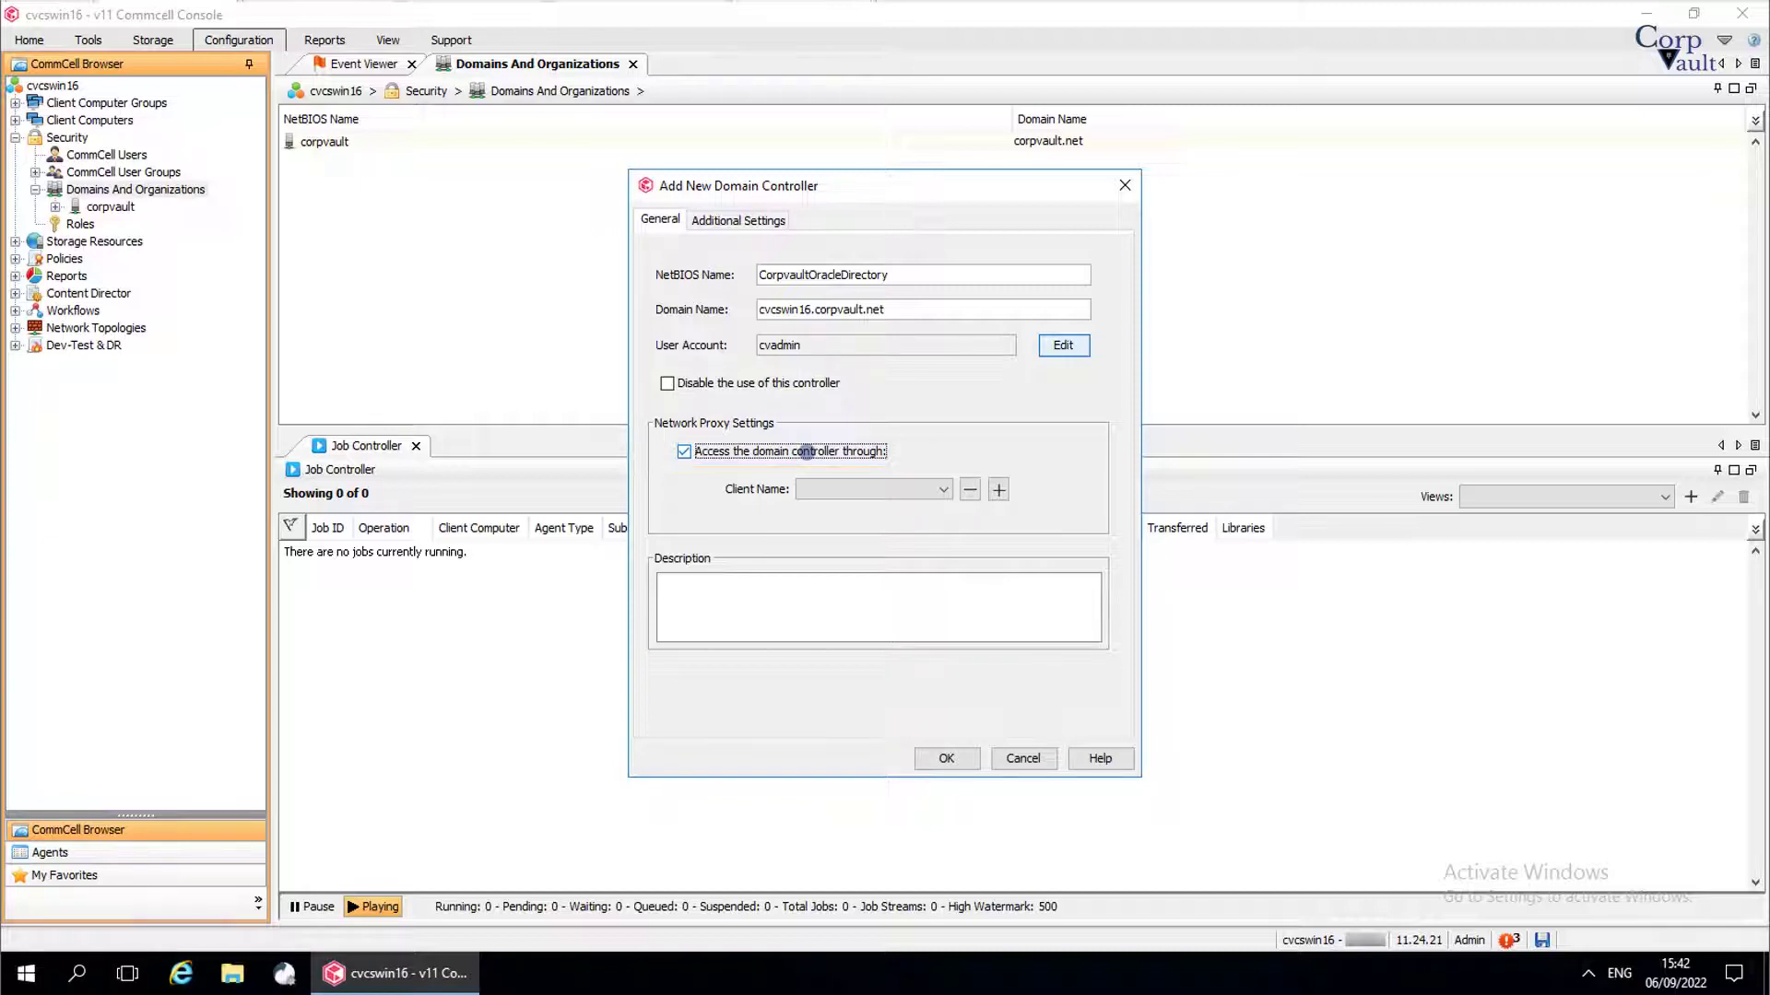
left_click(944, 490)
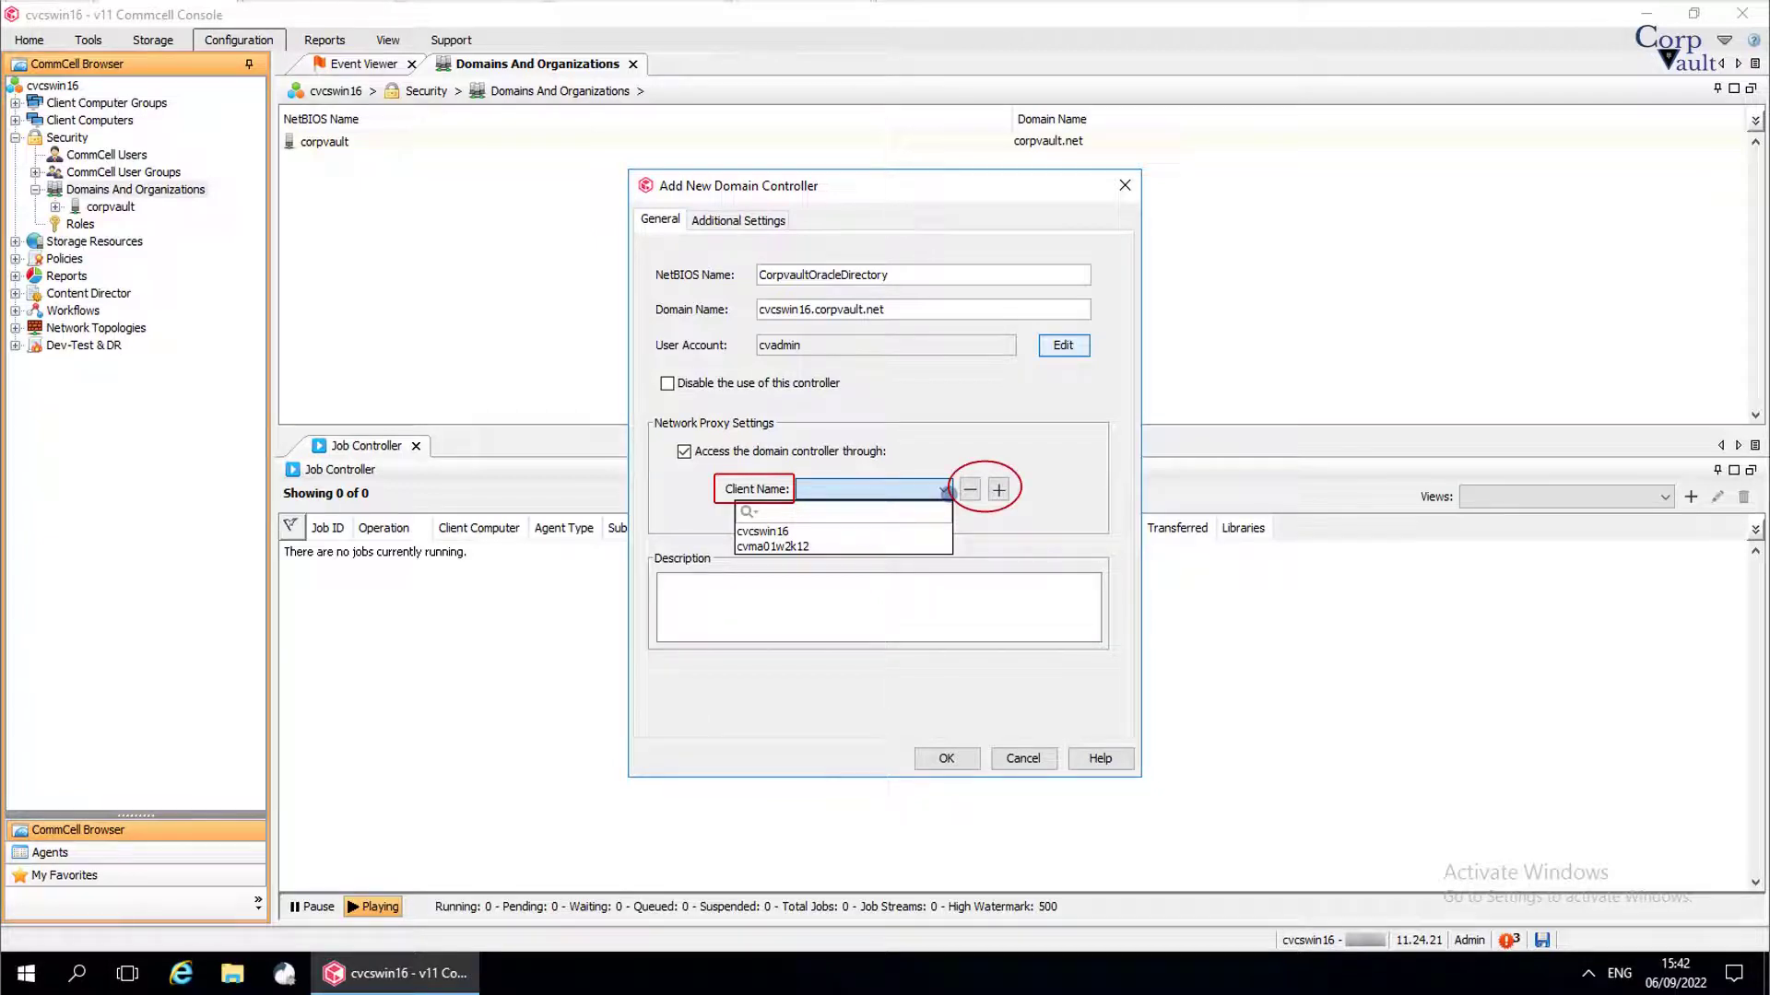
left_click(867, 451)
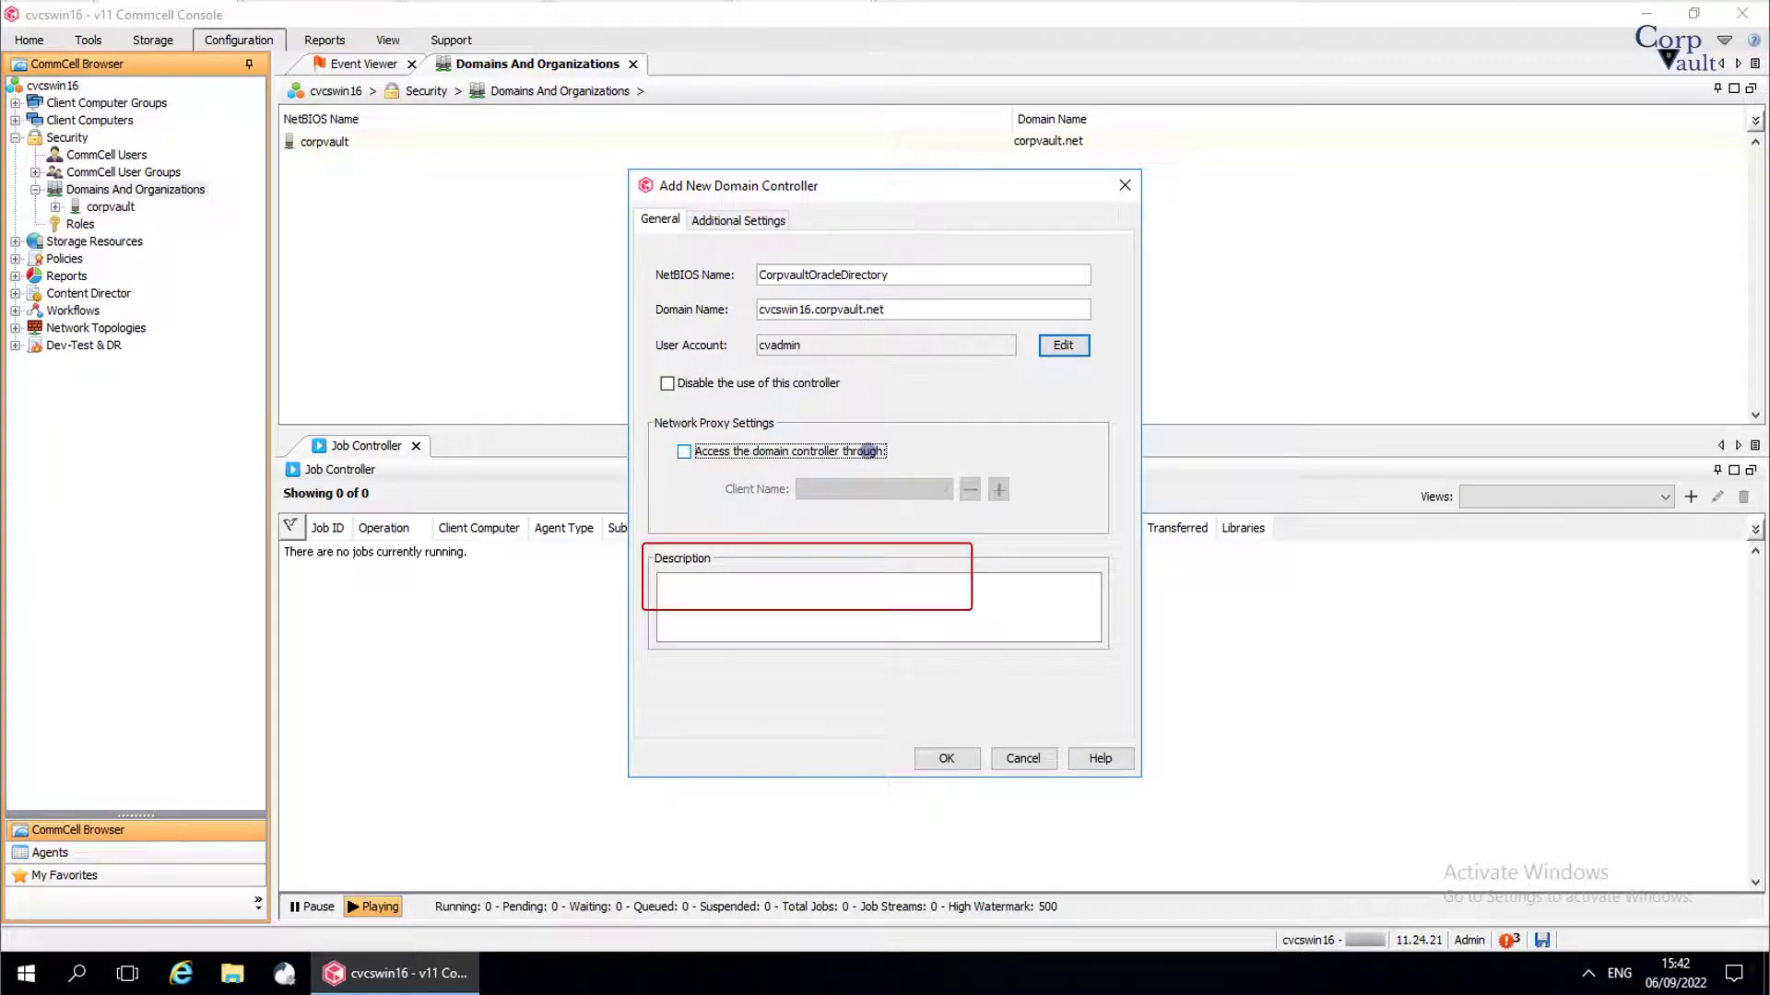
- Check the domain controller's additional settings and create the Oracle Directory domain
left_click(758, 220)
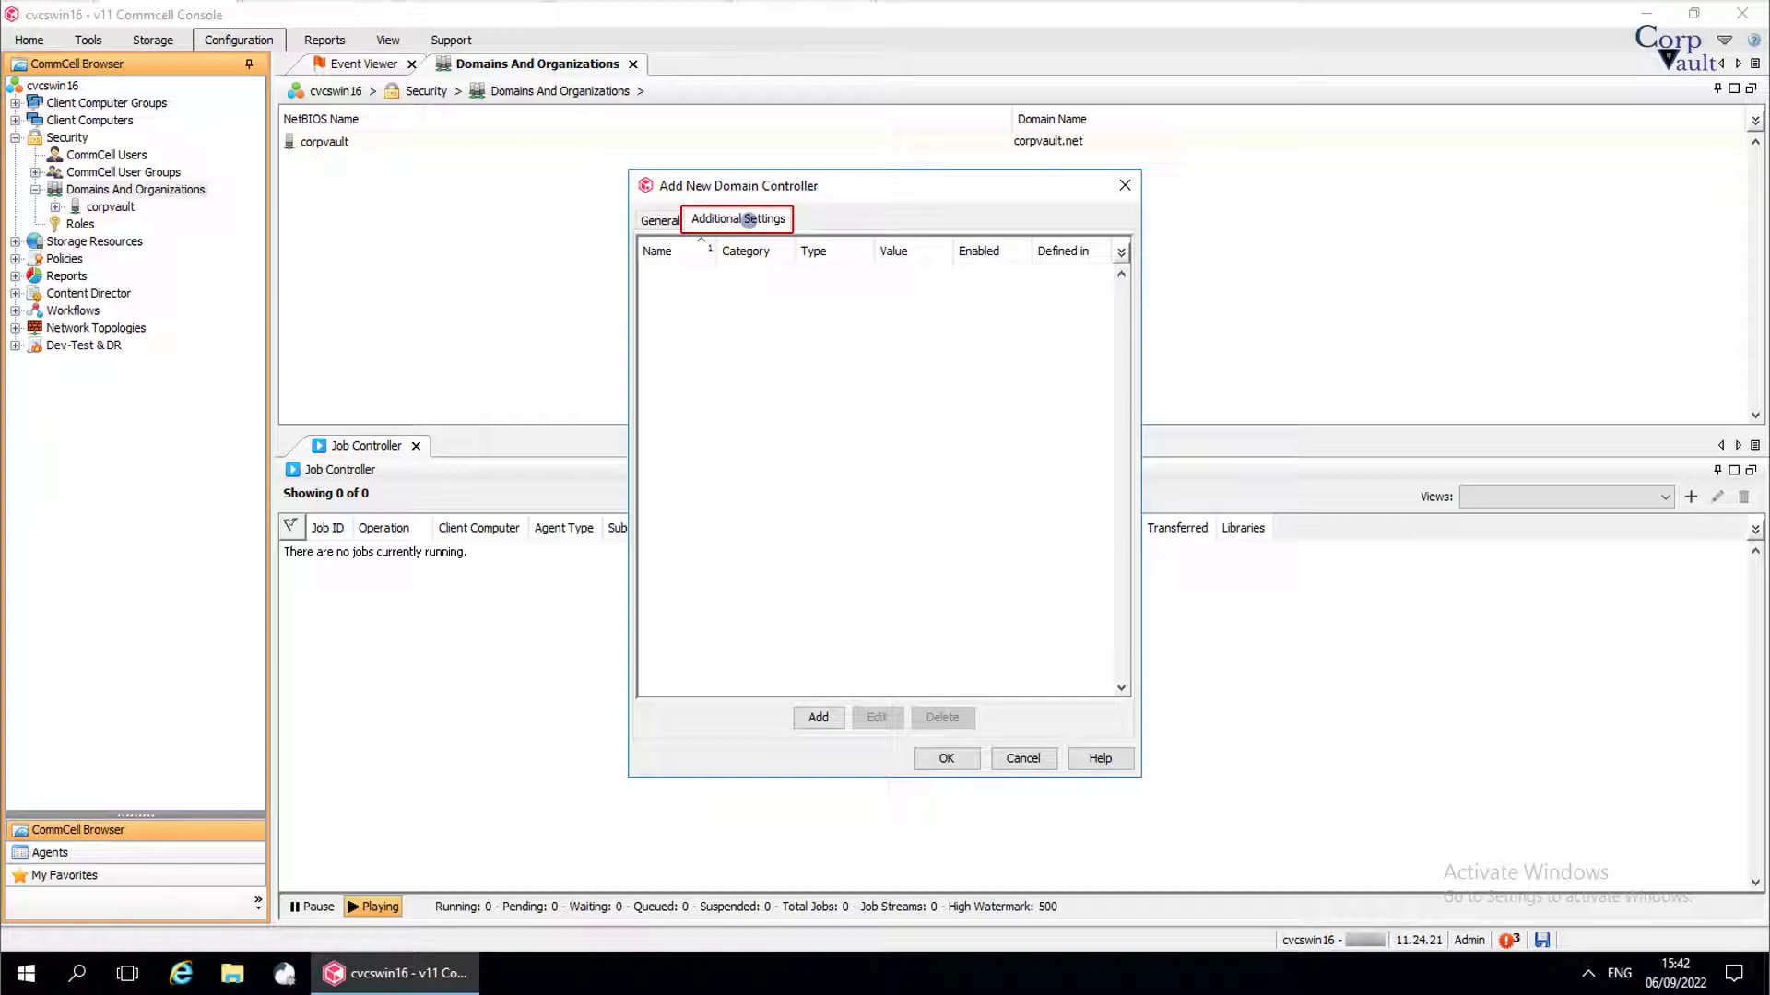
left_click(660, 220)
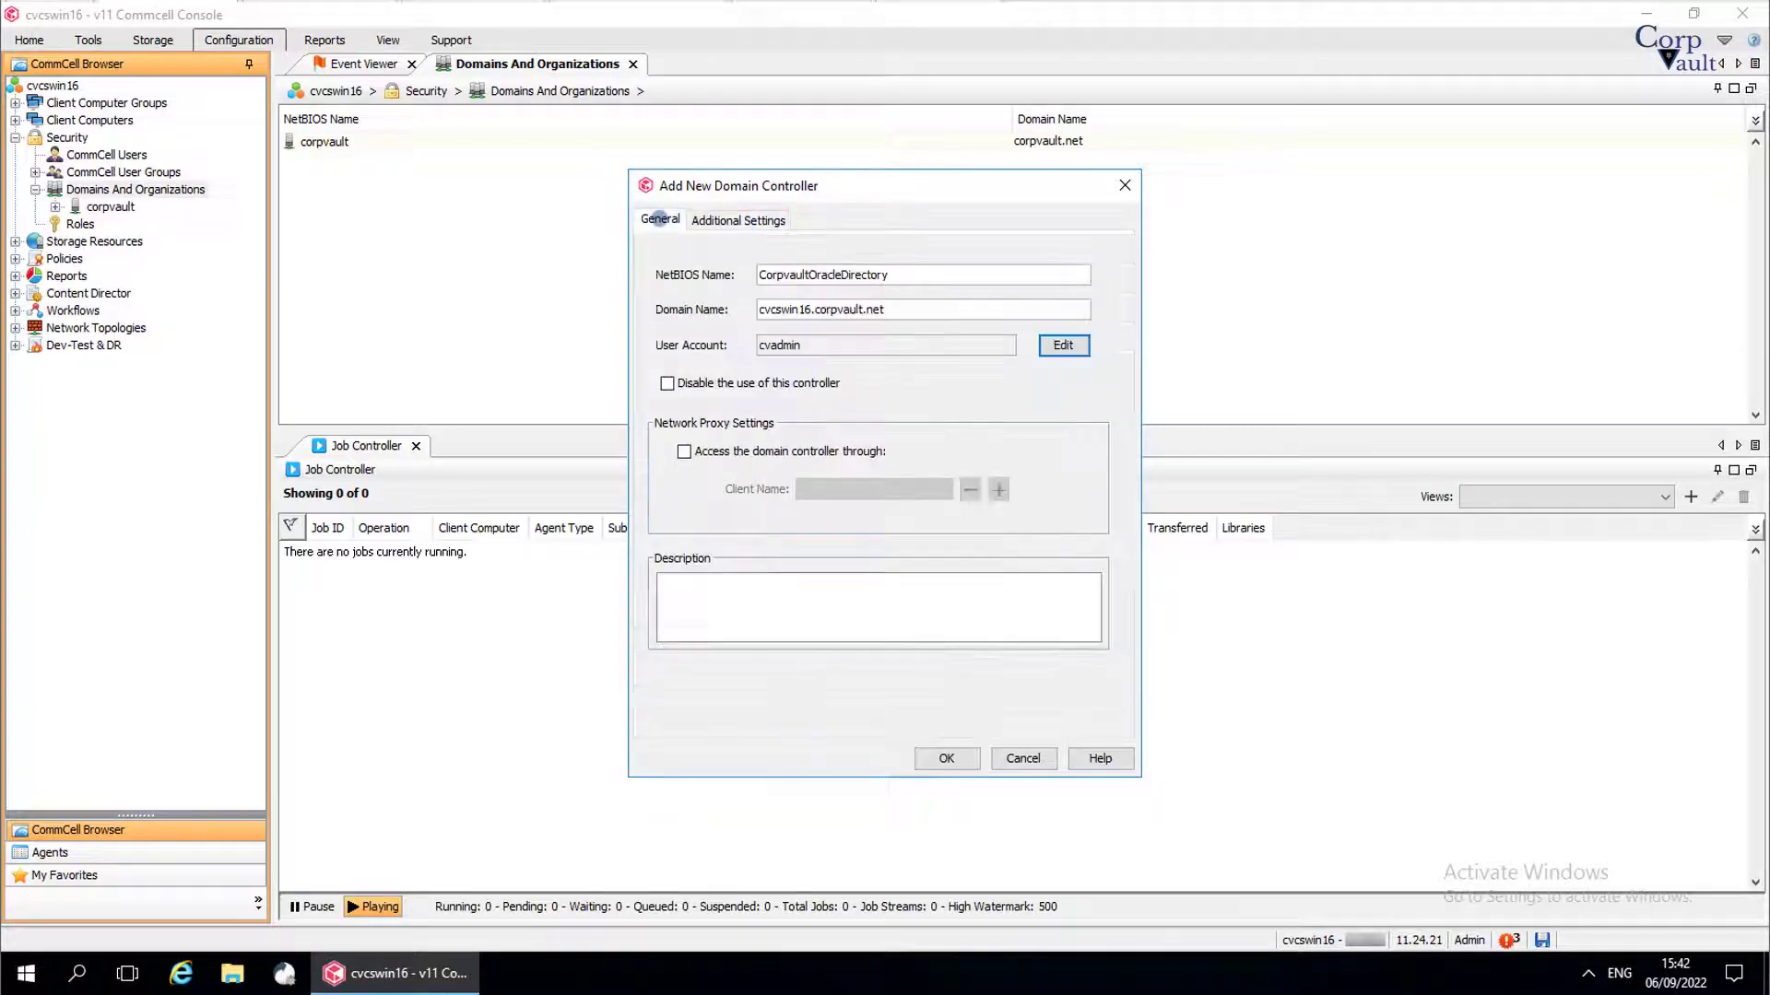
left_click(935, 759)
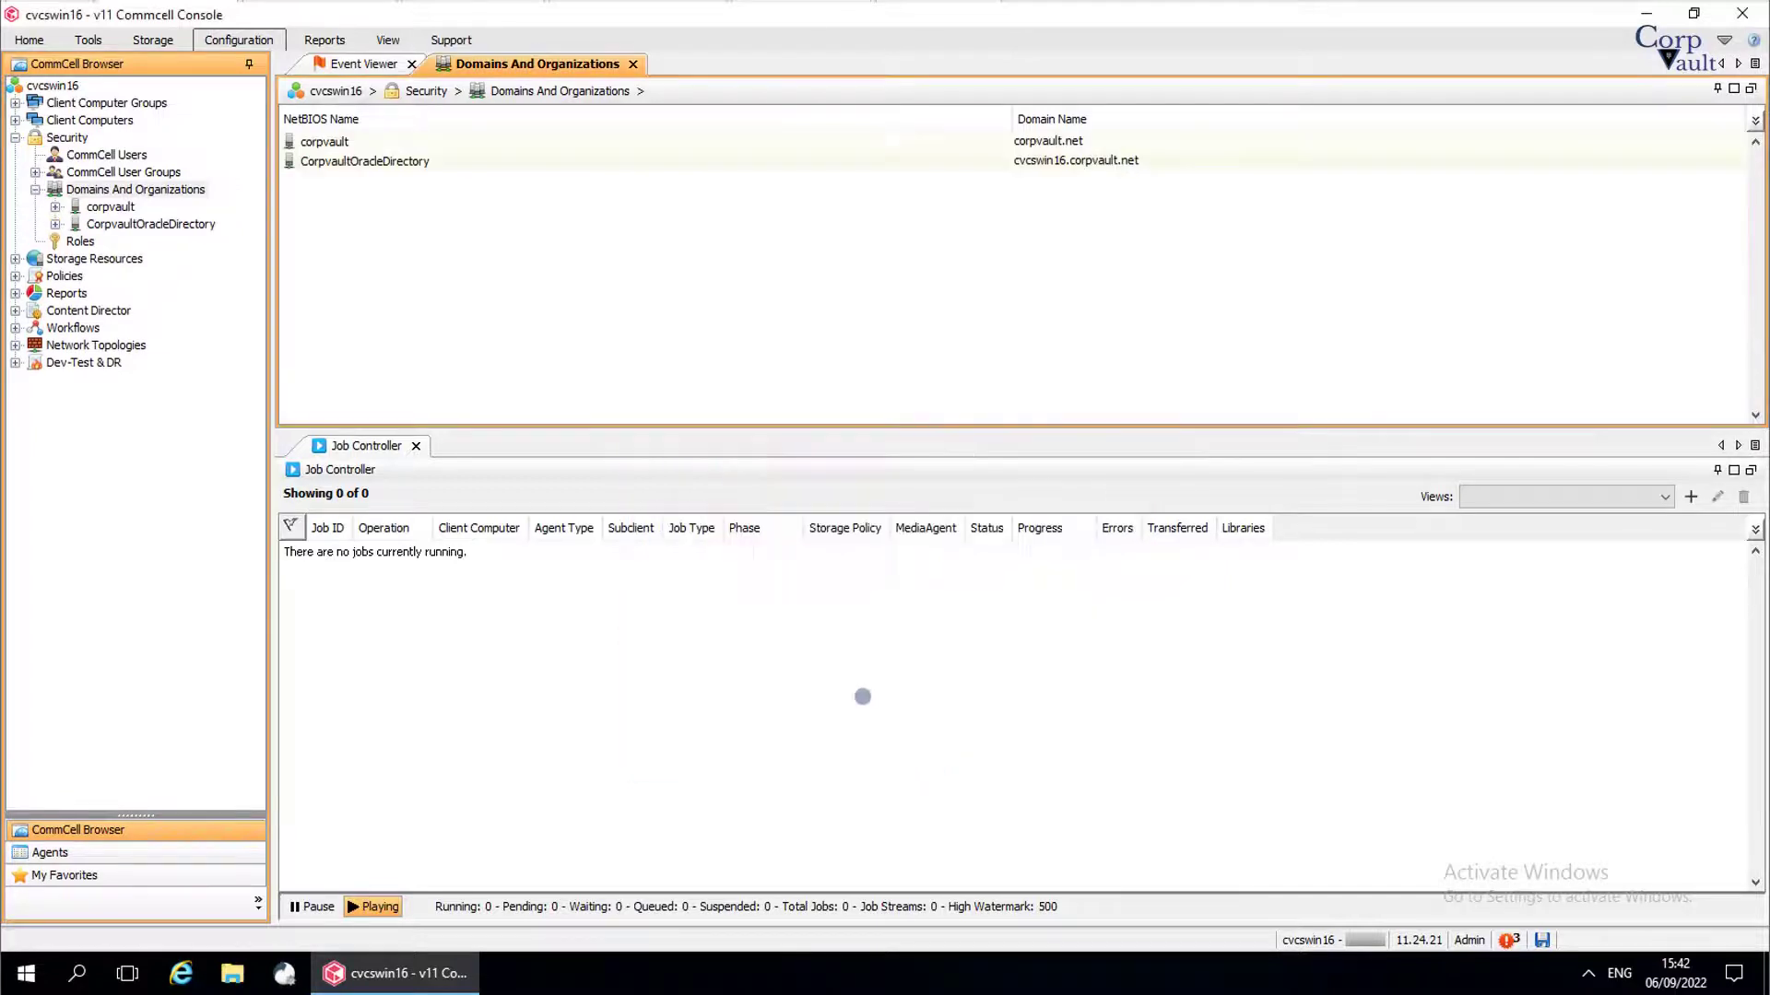
- Expand the CorpvaultOracleDirectory domain and examine its Users and External Groups
left_click(321, 162)
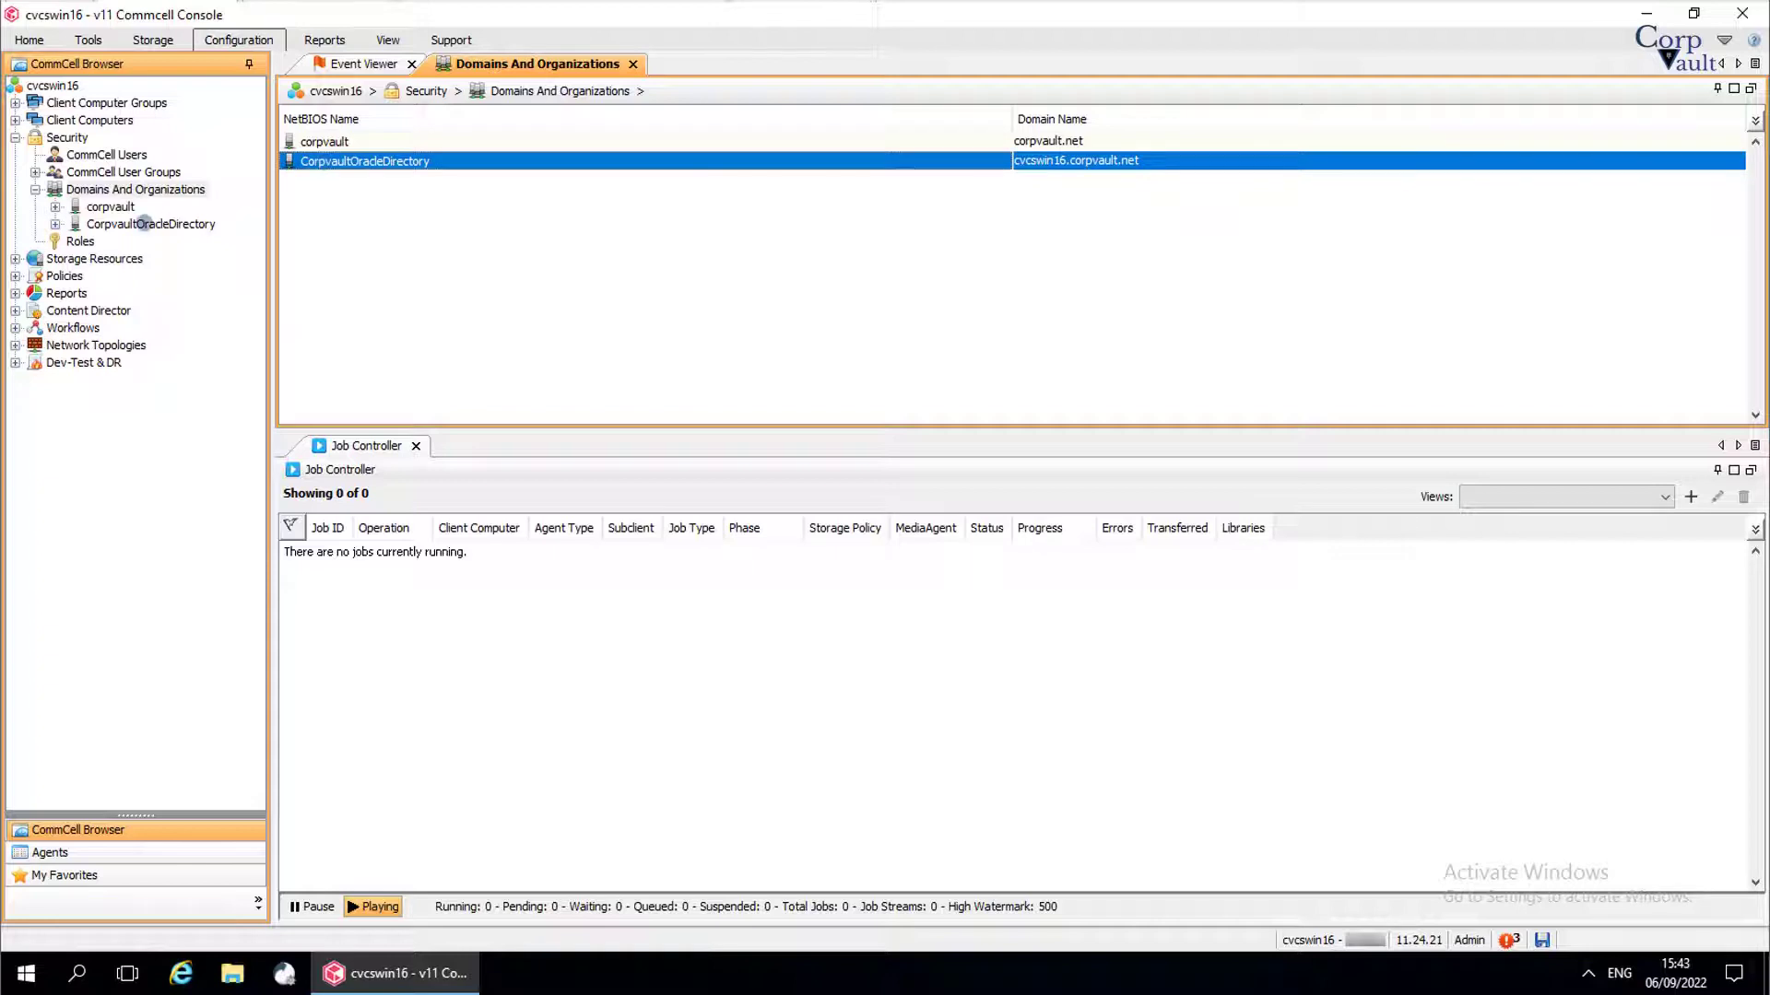
double_click(126, 226)
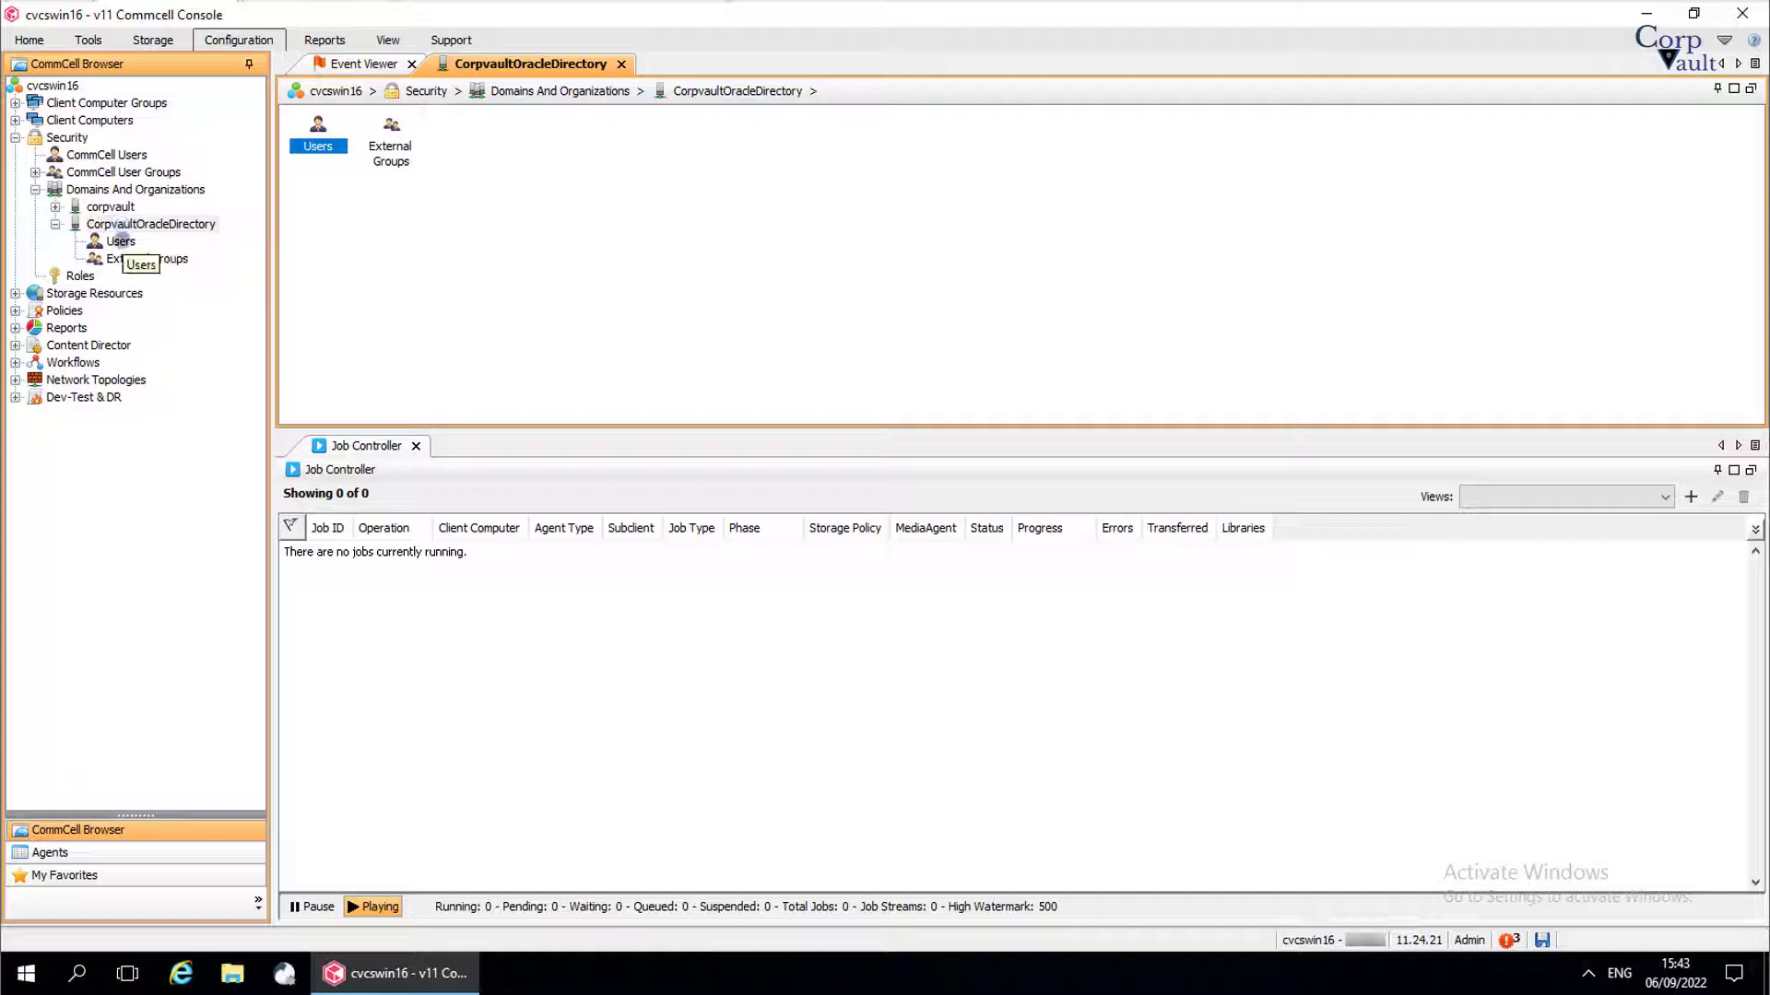
left_click(121, 240)
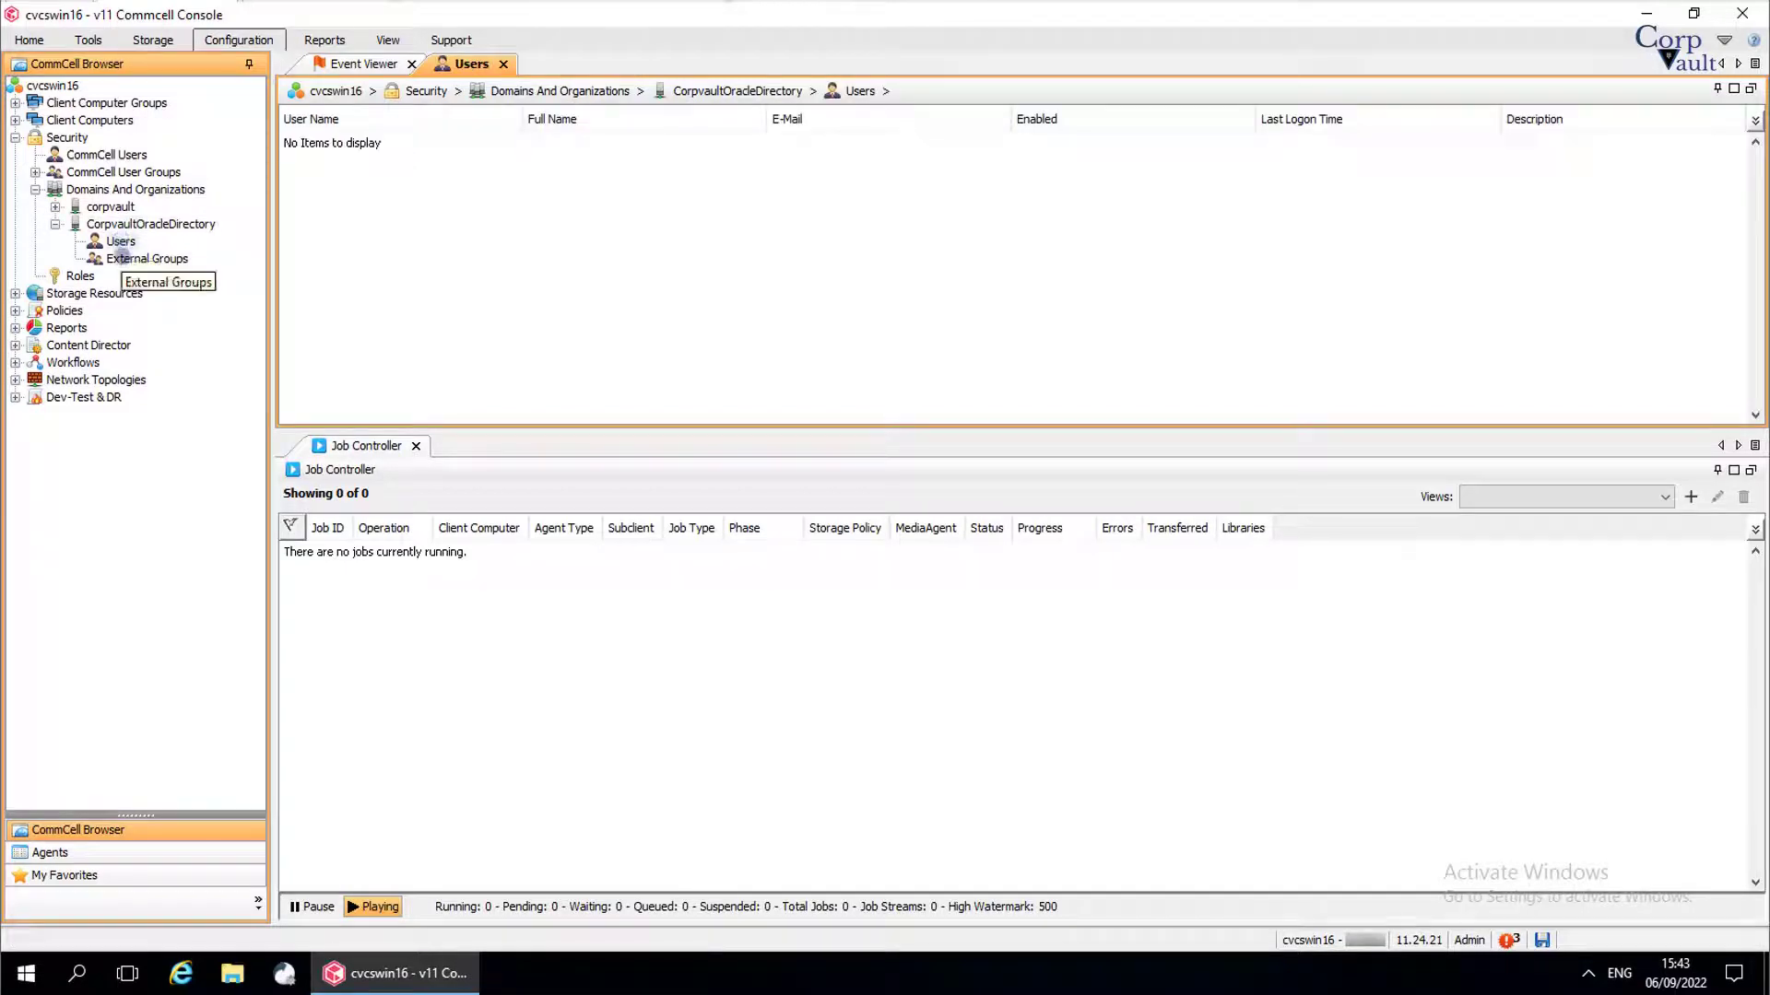
left_click(124, 258)
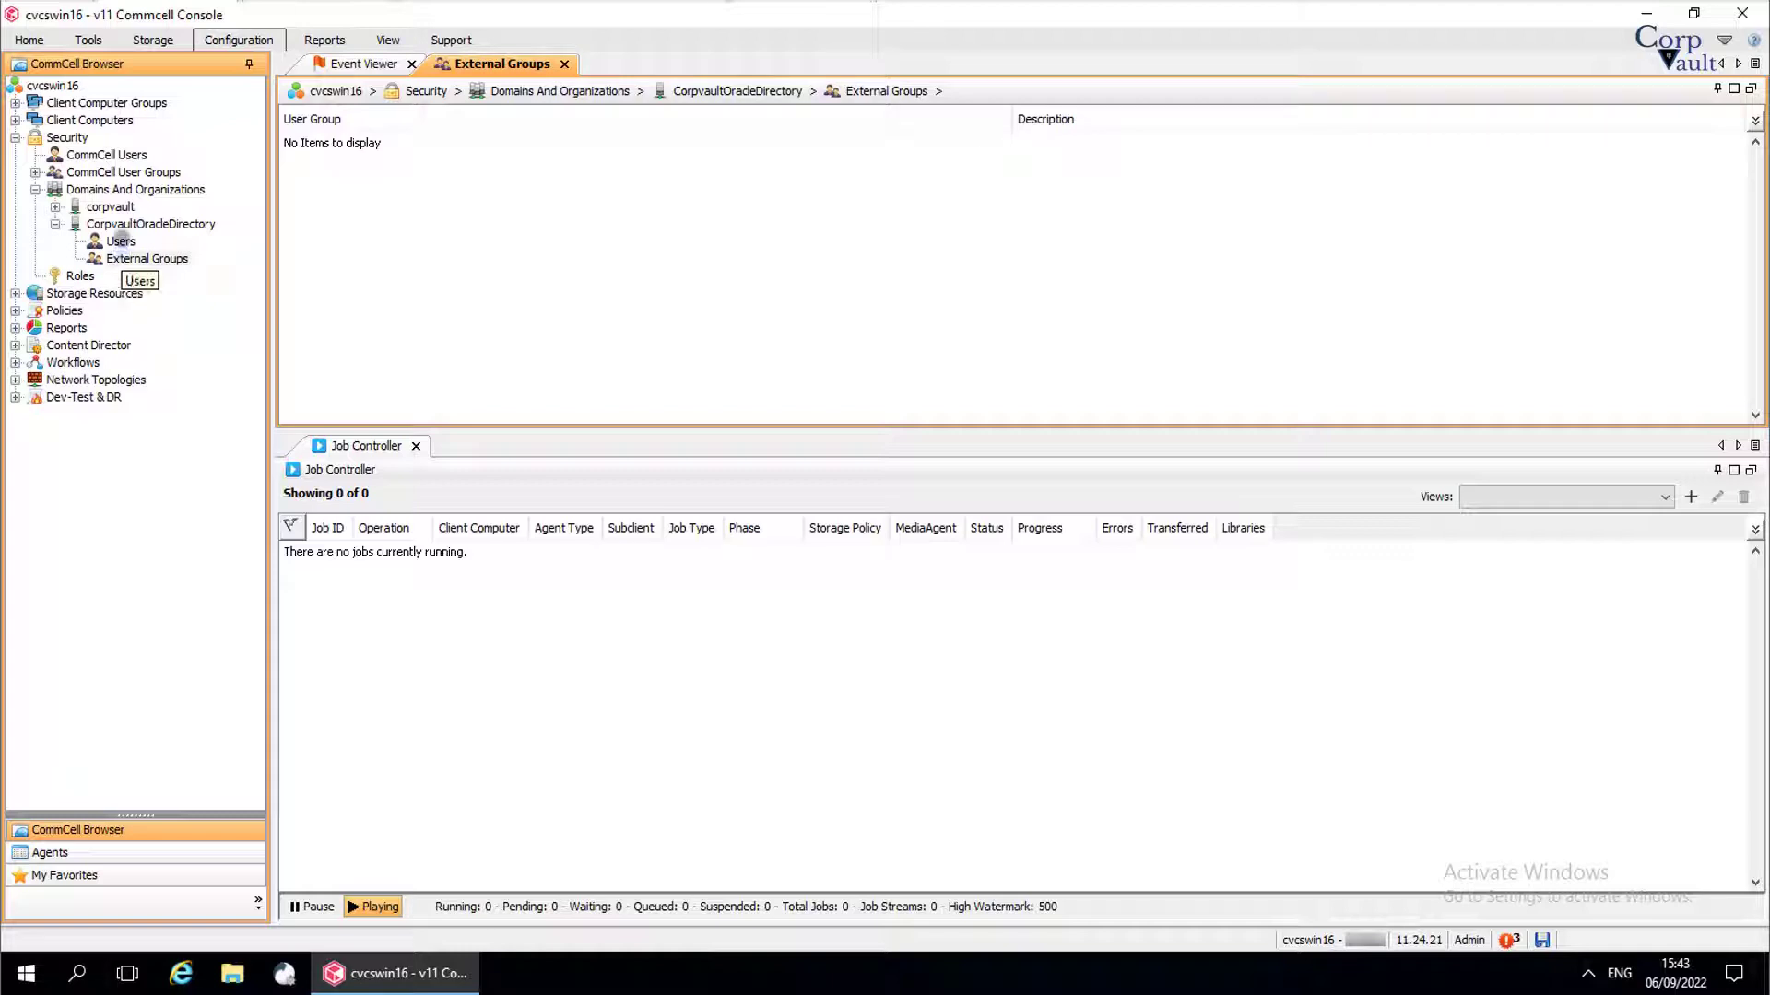
left_click(120, 240)
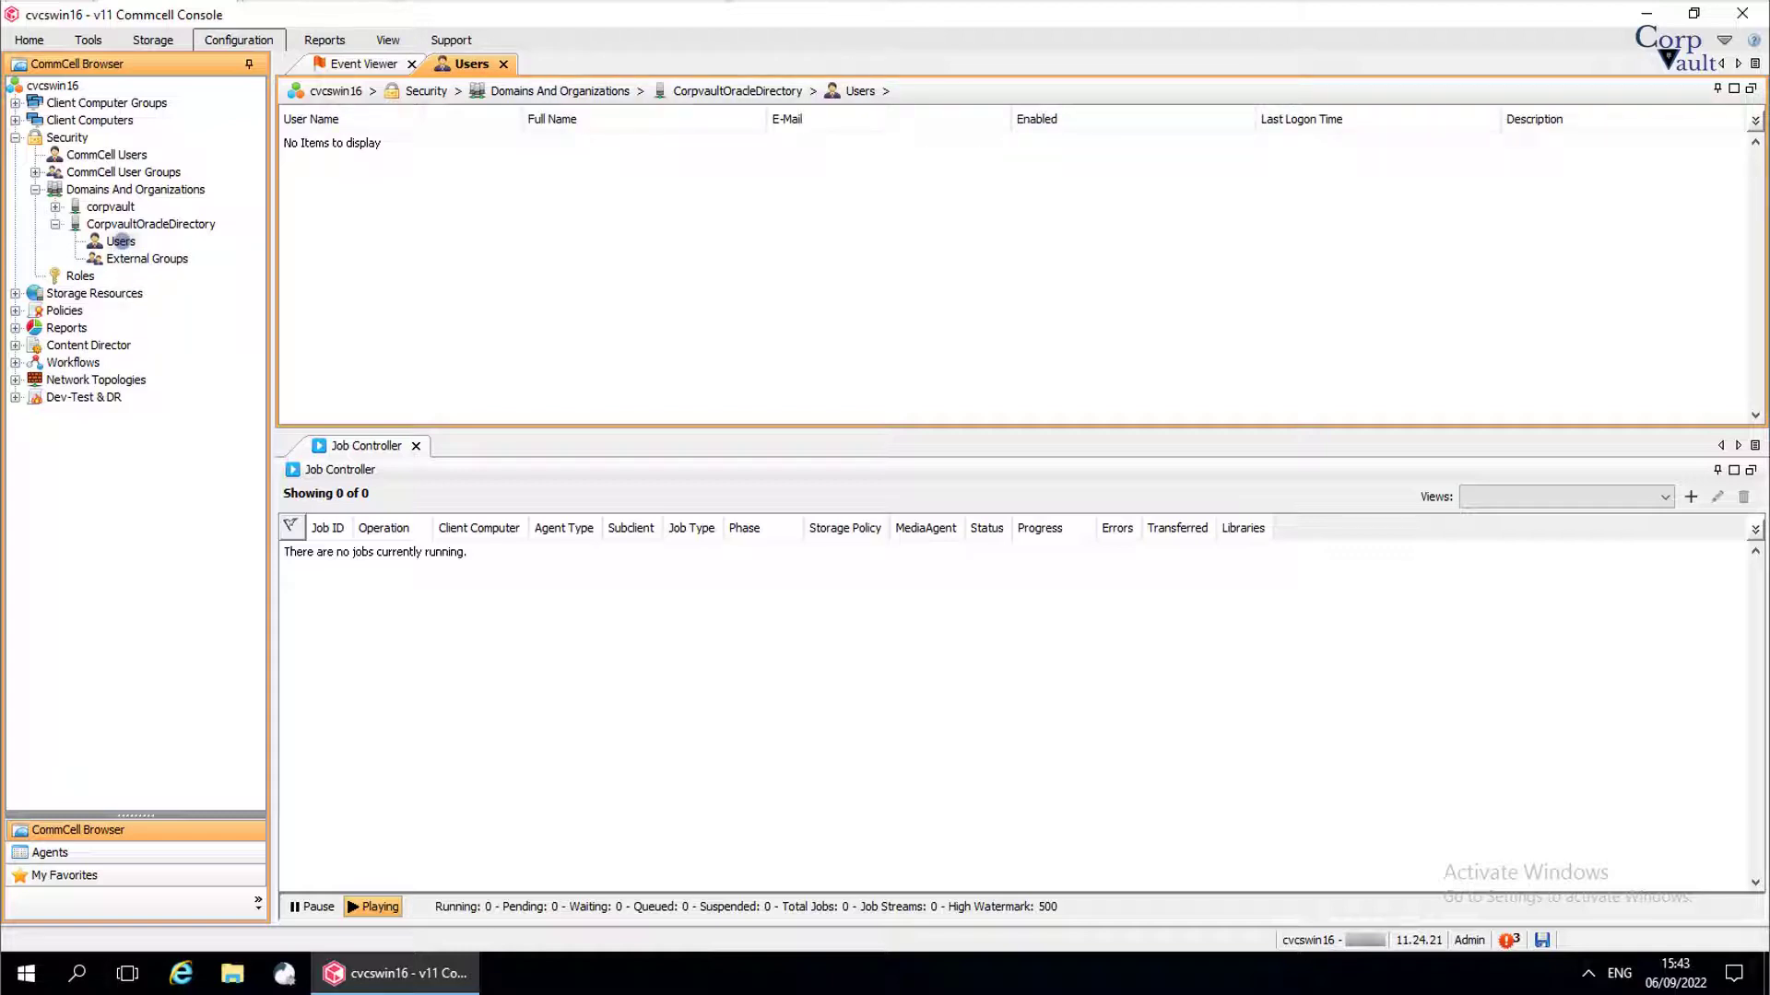
- Review the new user form for the CorpvaultOracleDirectory domain and close it without adding a user
right_click(120, 240)
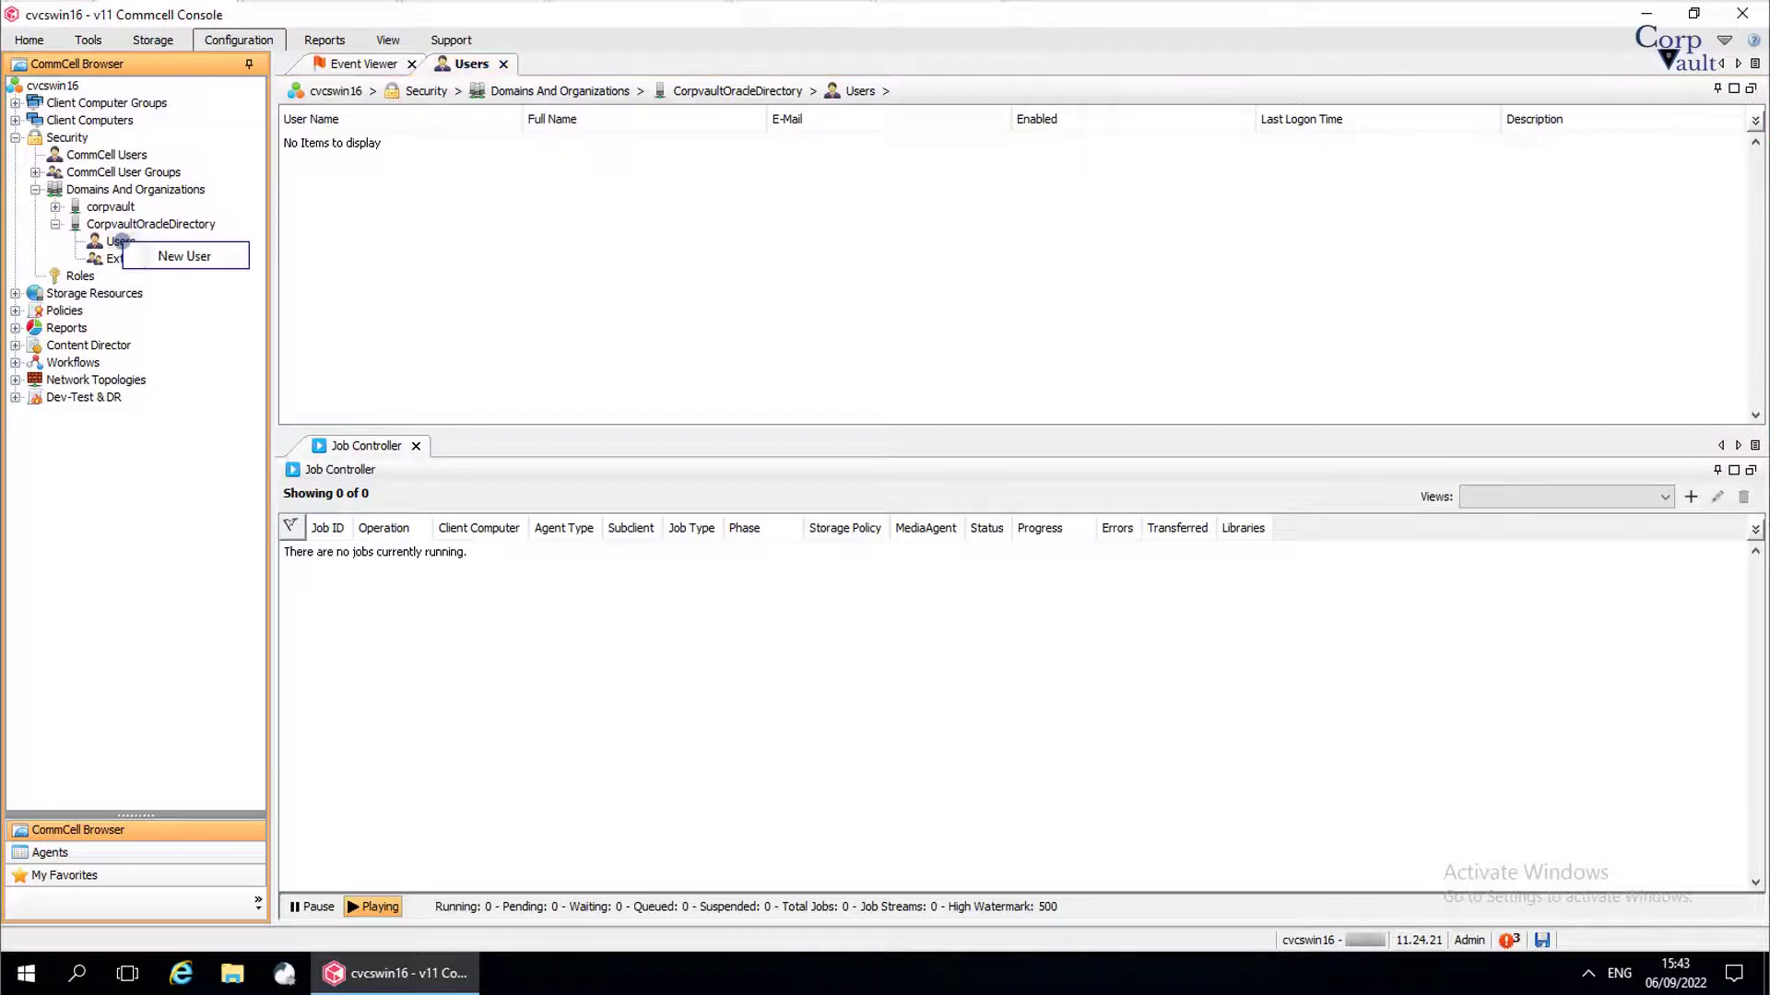
left_click(136, 250)
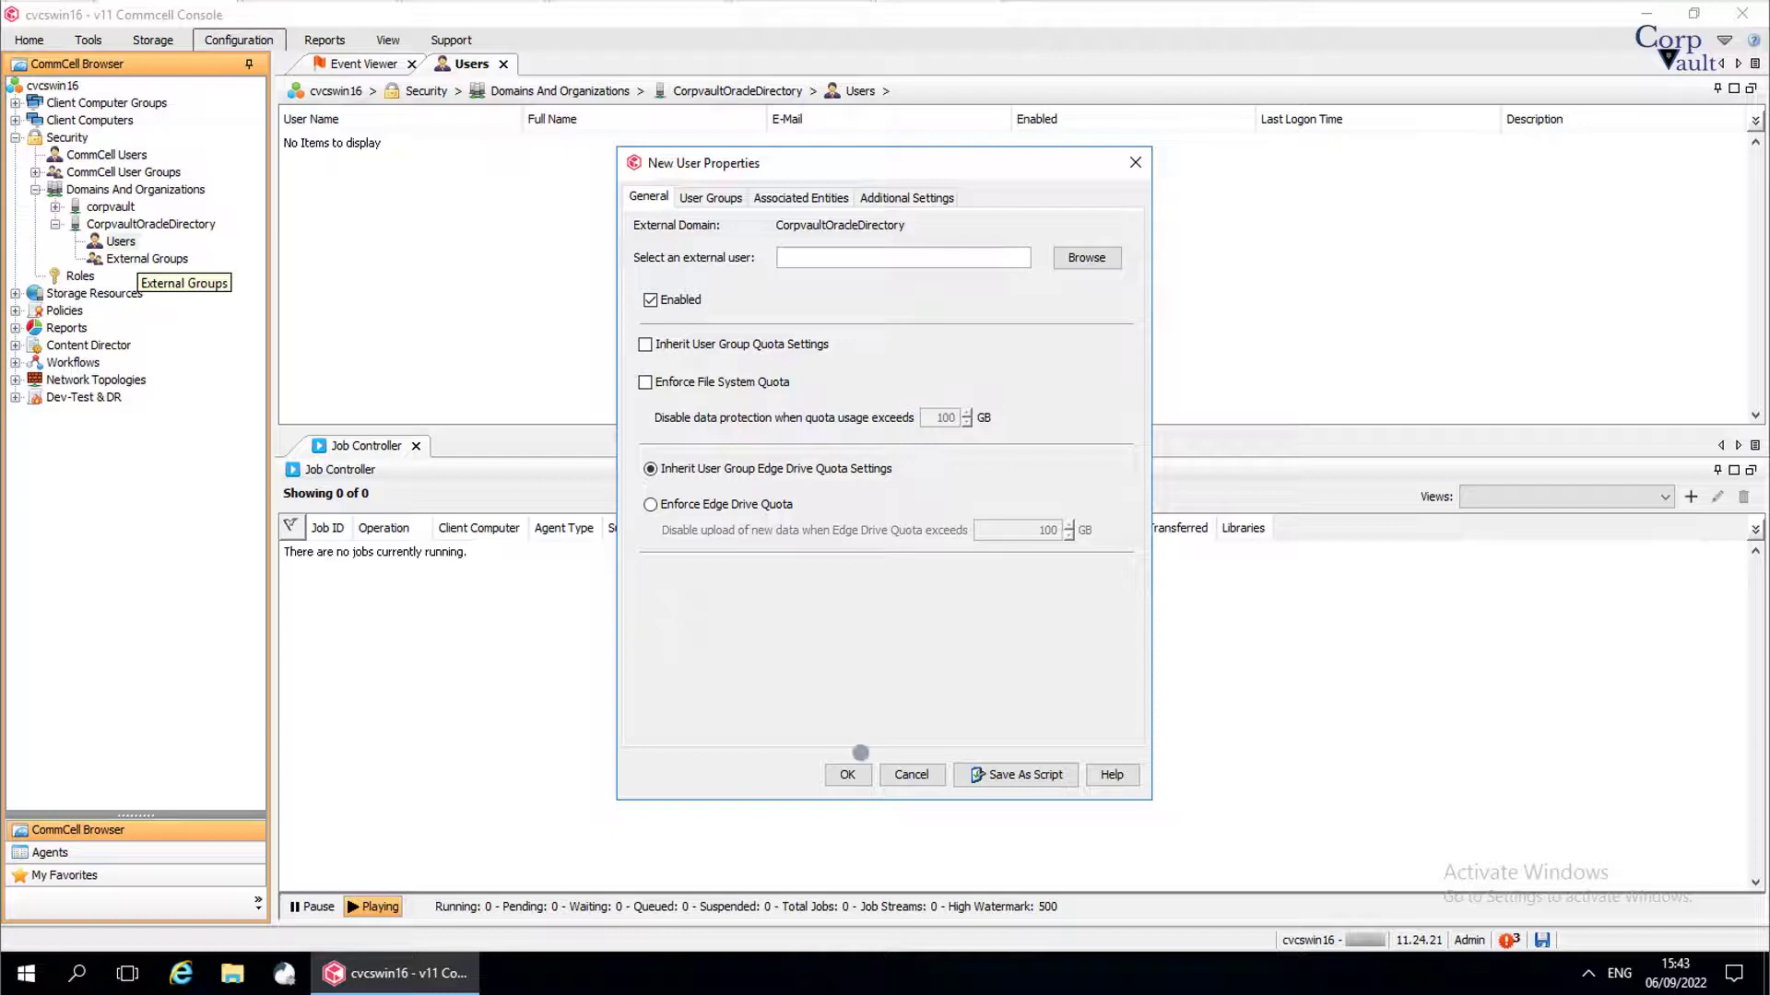
left_click(908, 774)
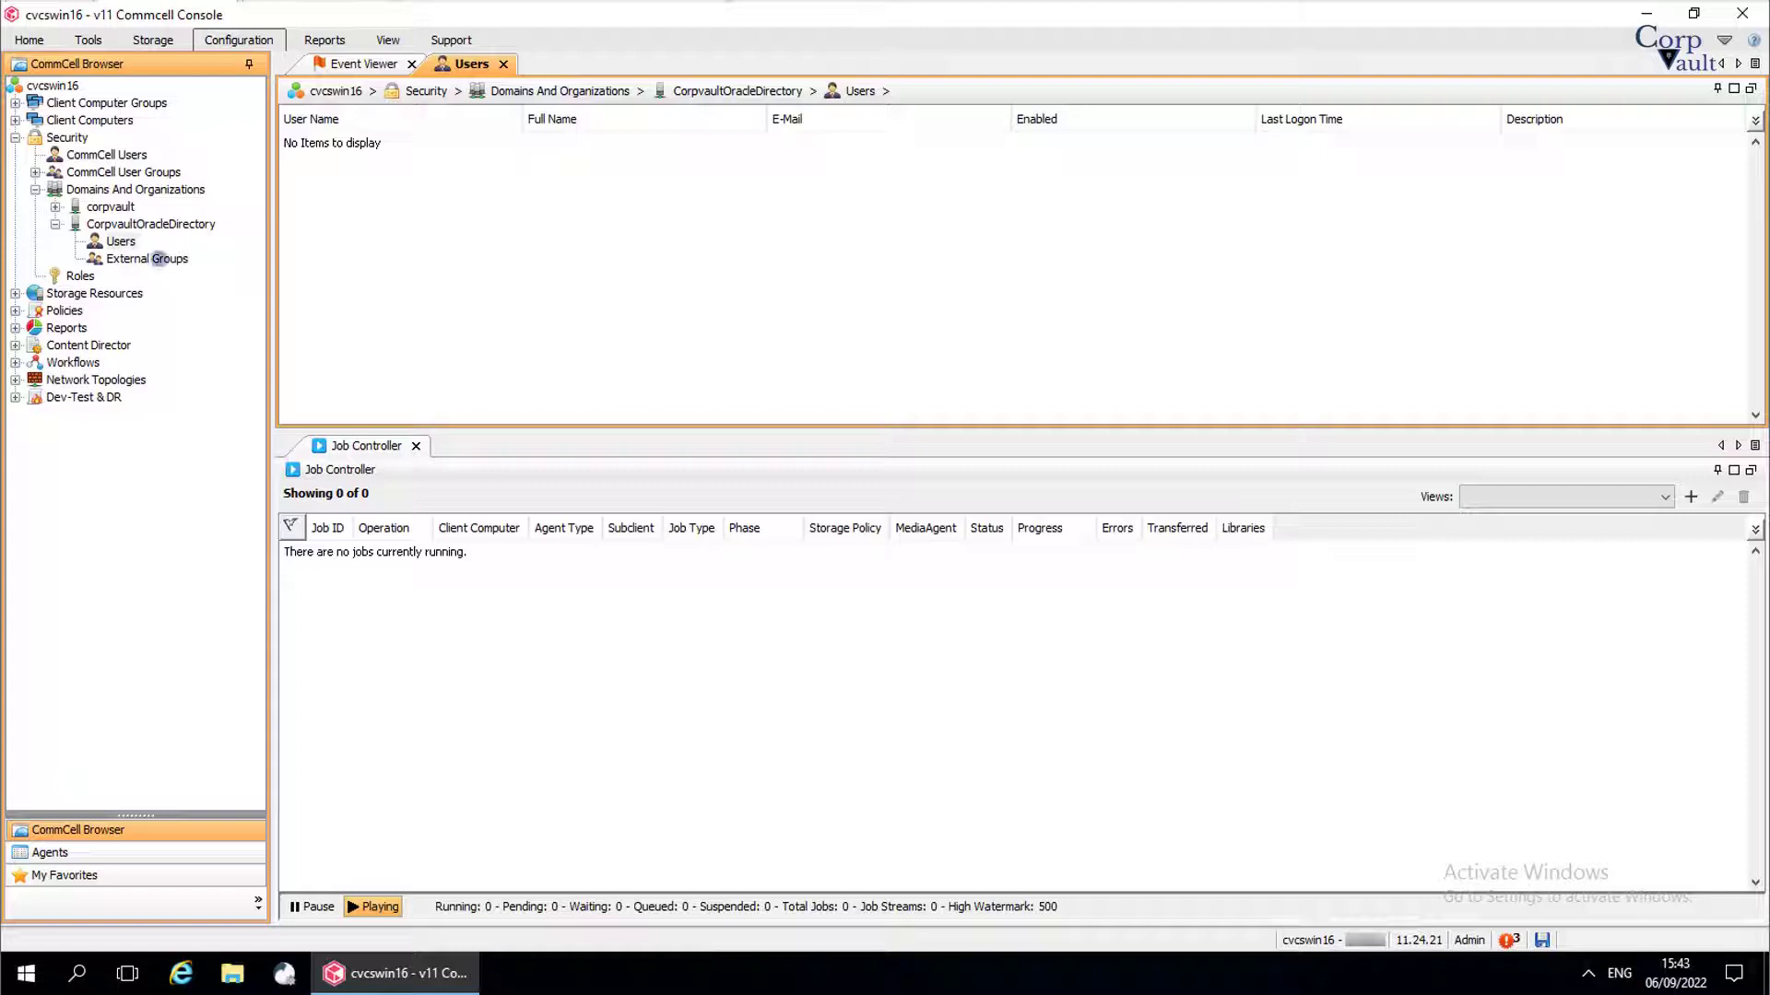
- Review the new external group form and the CorpvaultOracleDirectory domain's properties, closing both without changes
right_click(158, 258)
left_click(169, 272)
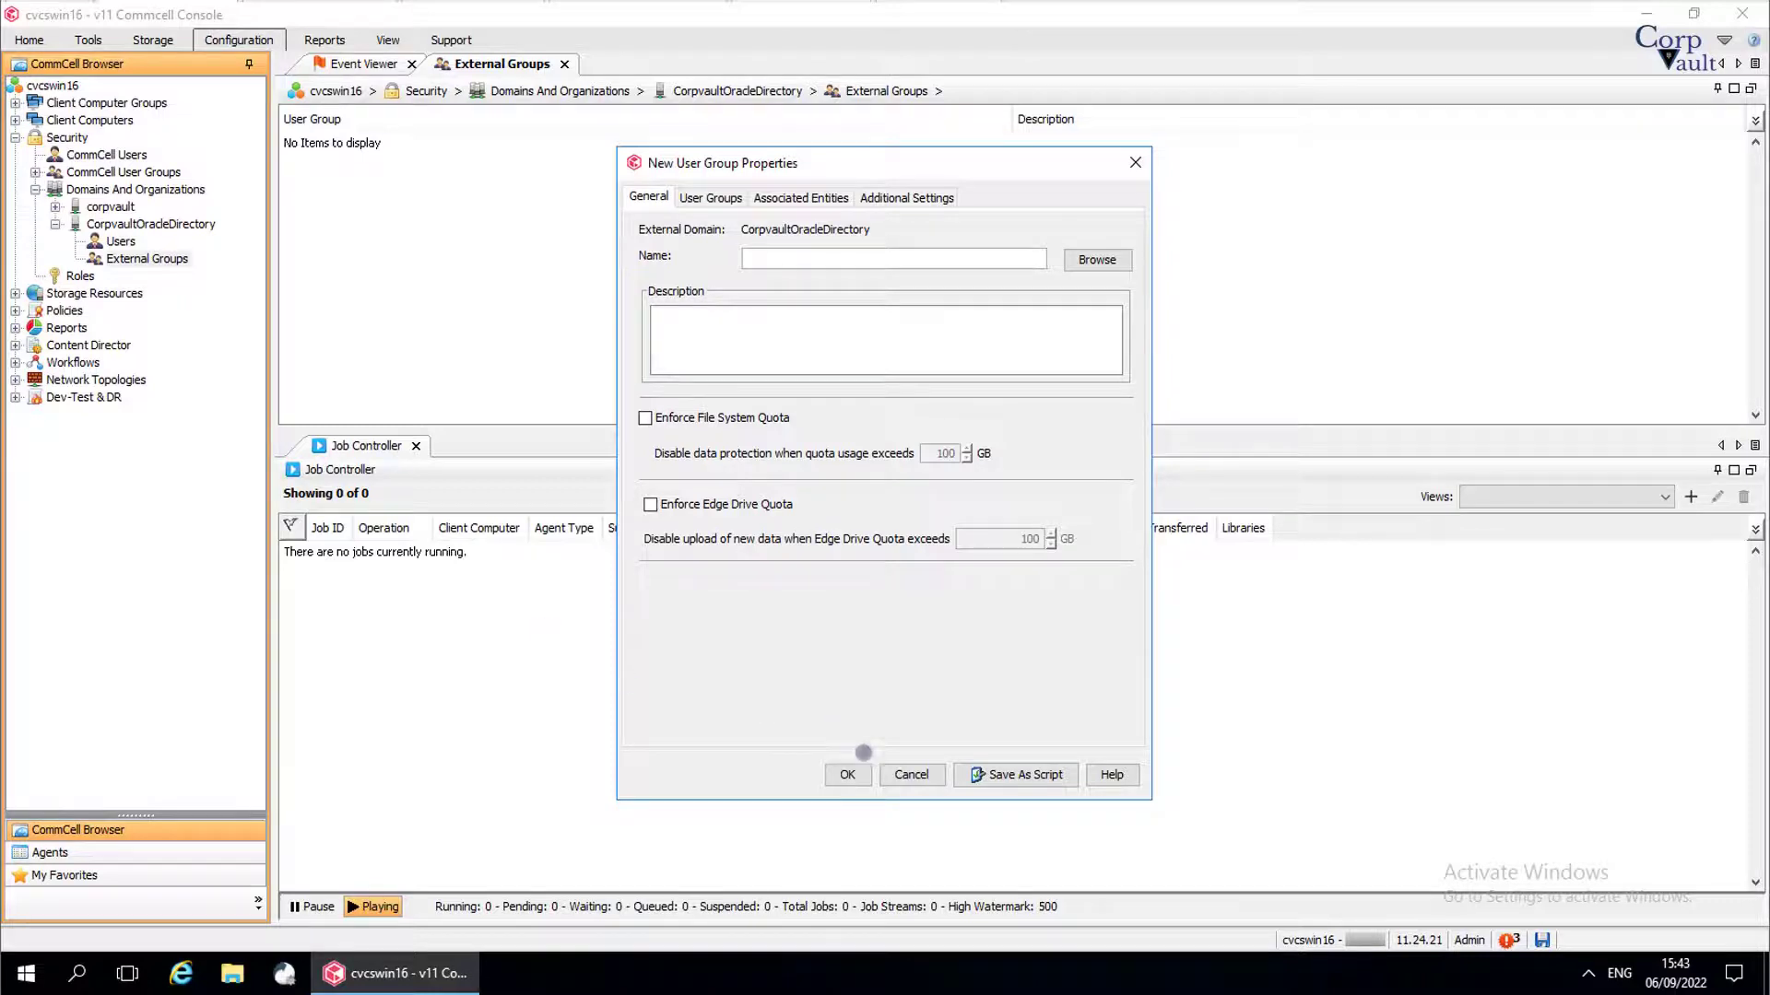
left_click(901, 773)
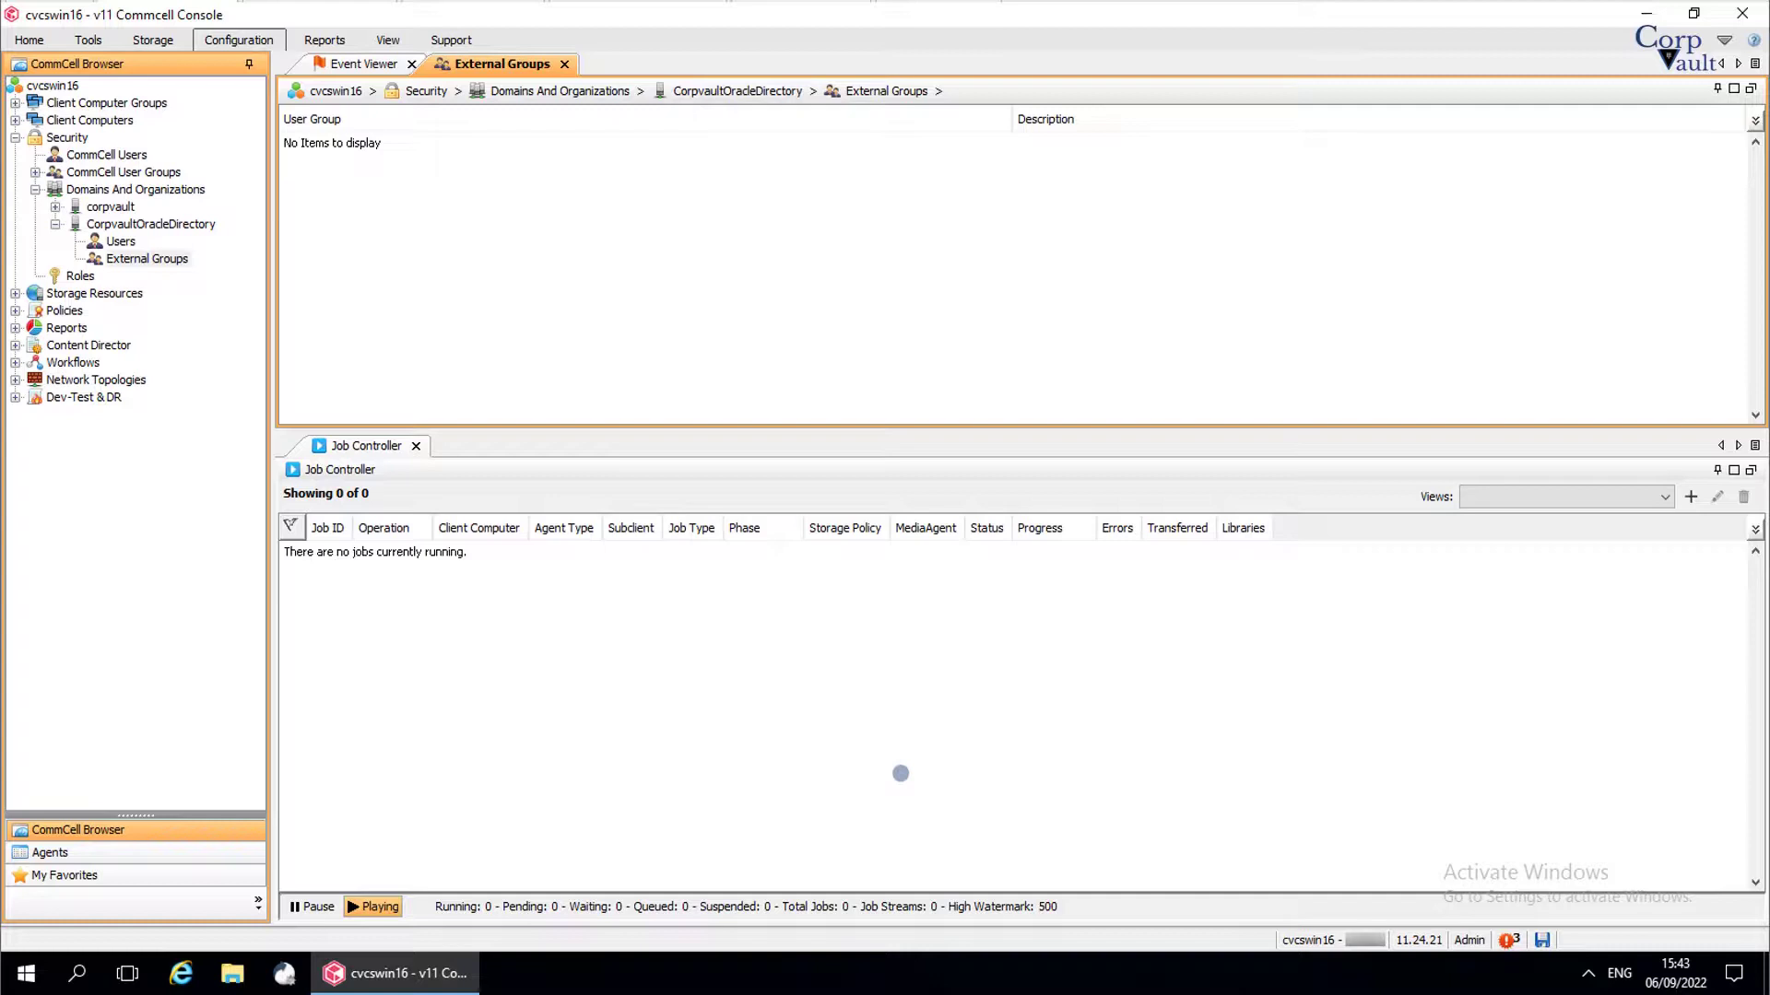
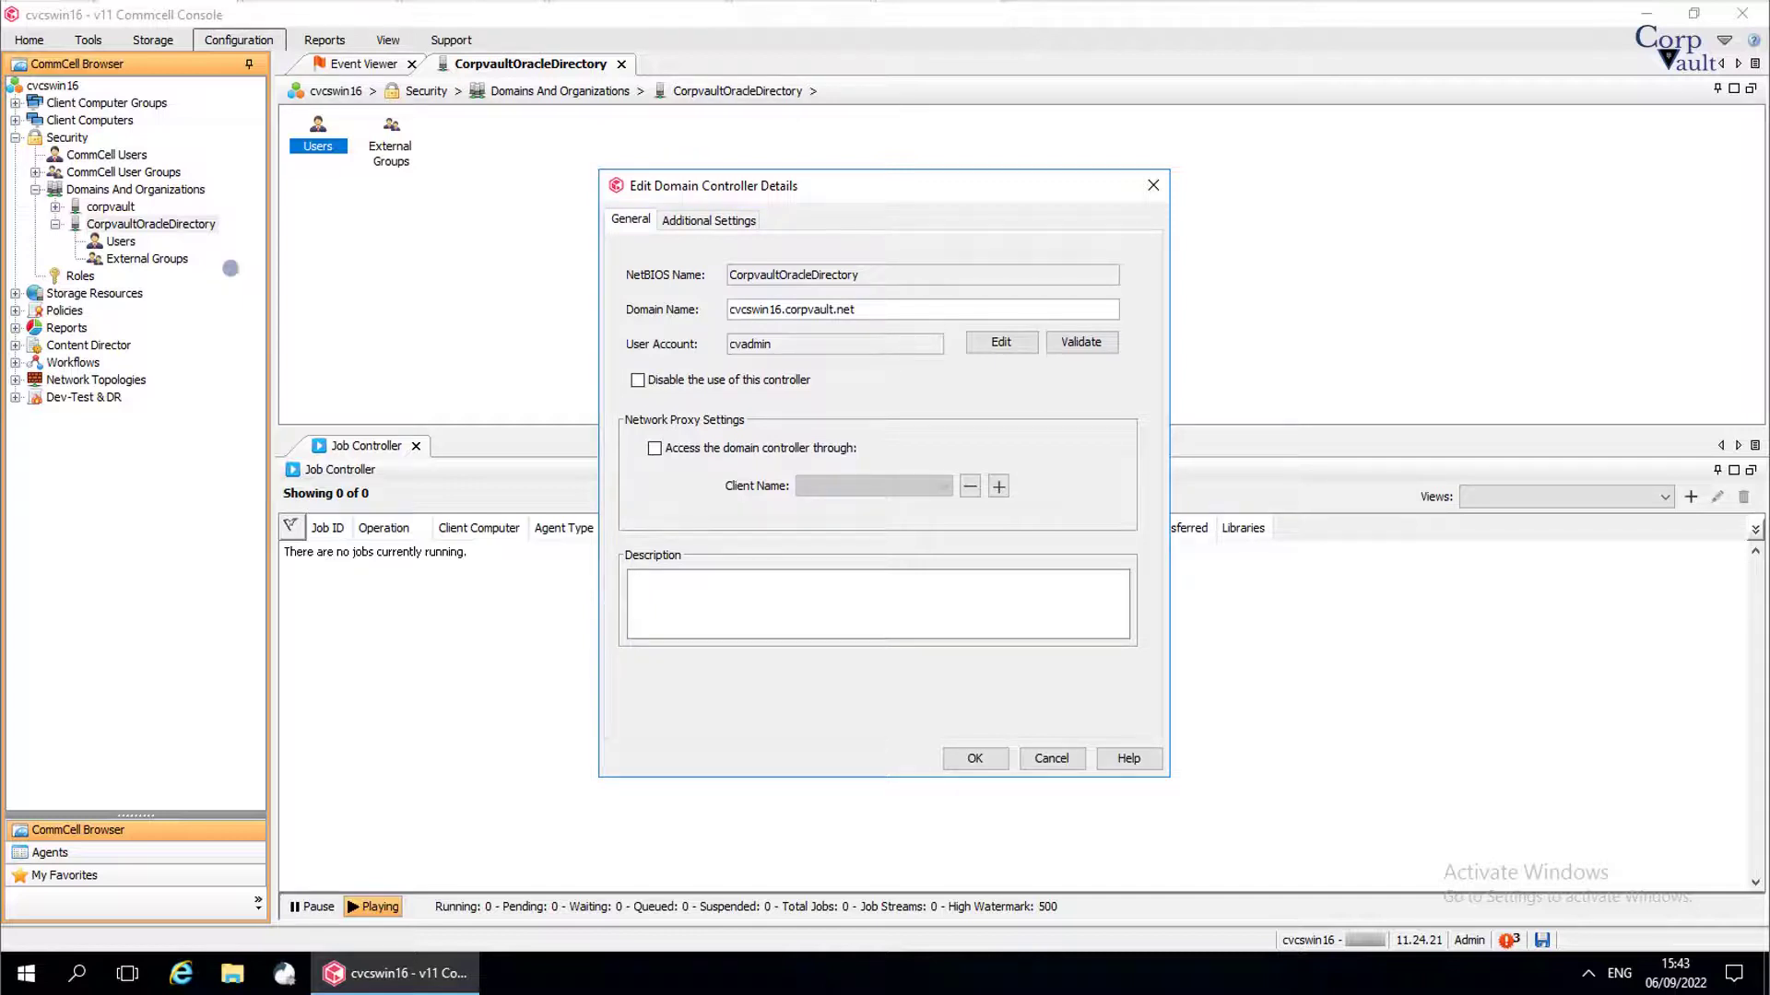
left_click(1052, 759)
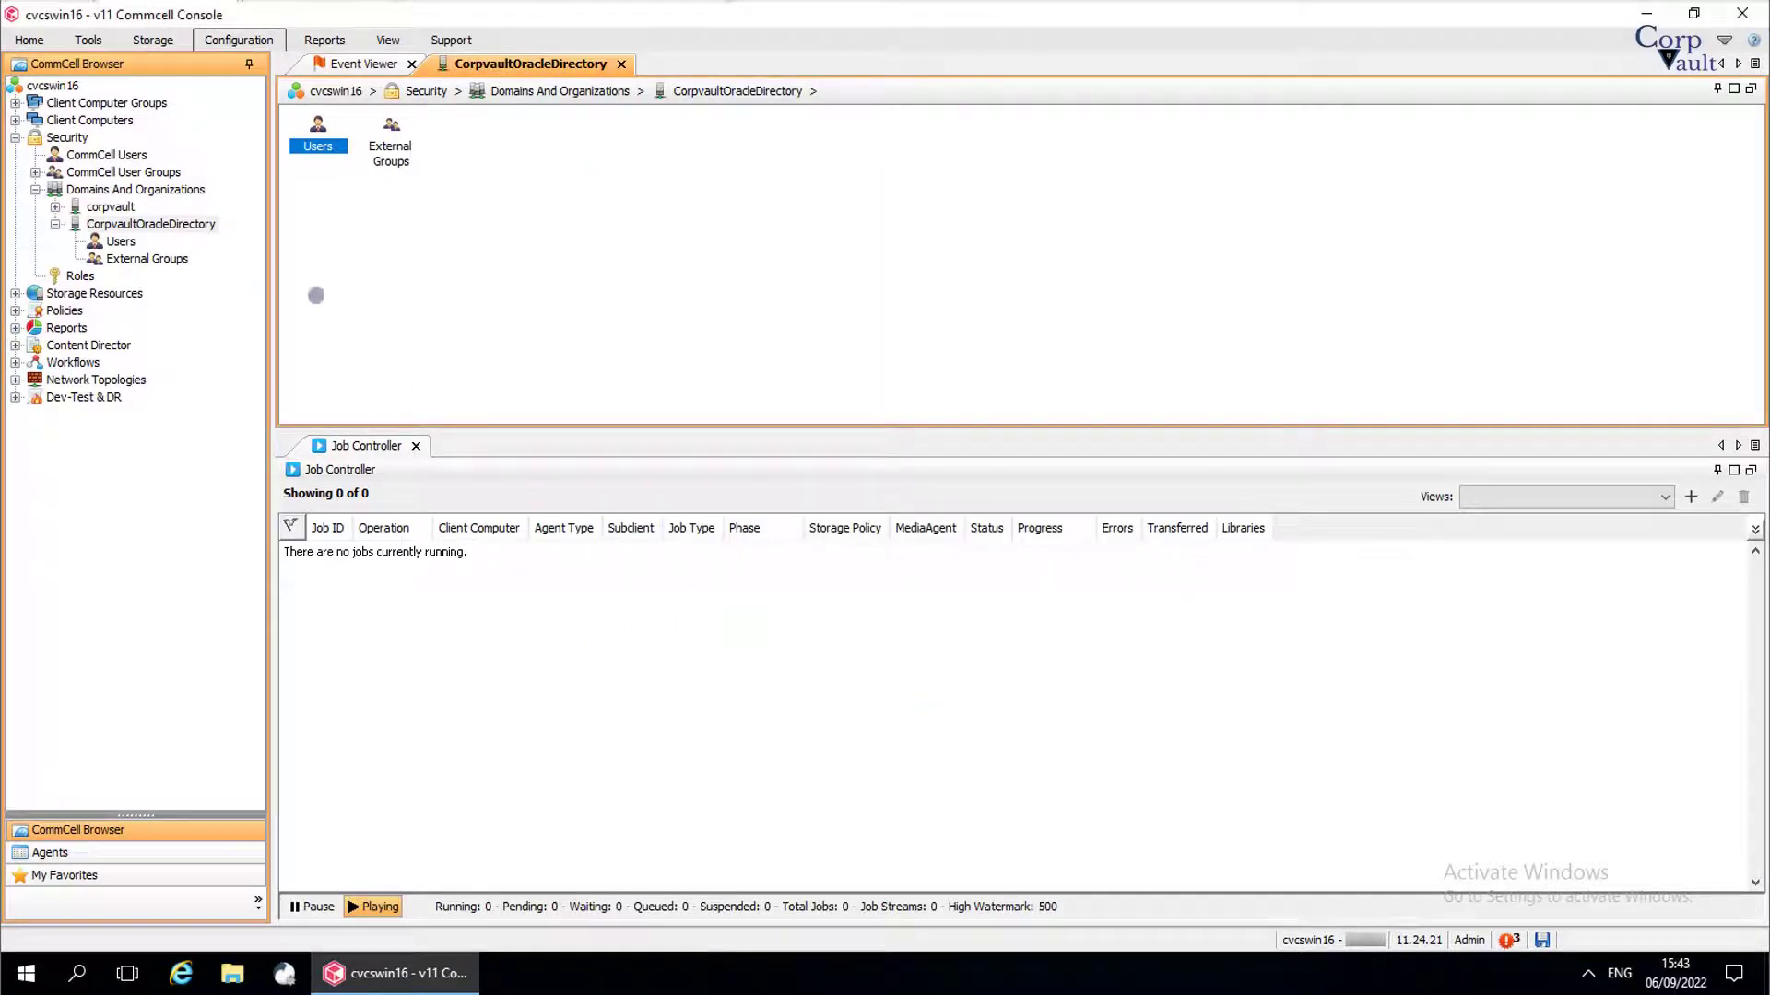
- Delete the CorpvaultOracleDirectory domain, transferring its ownership to the master user group
right_click(207, 228)
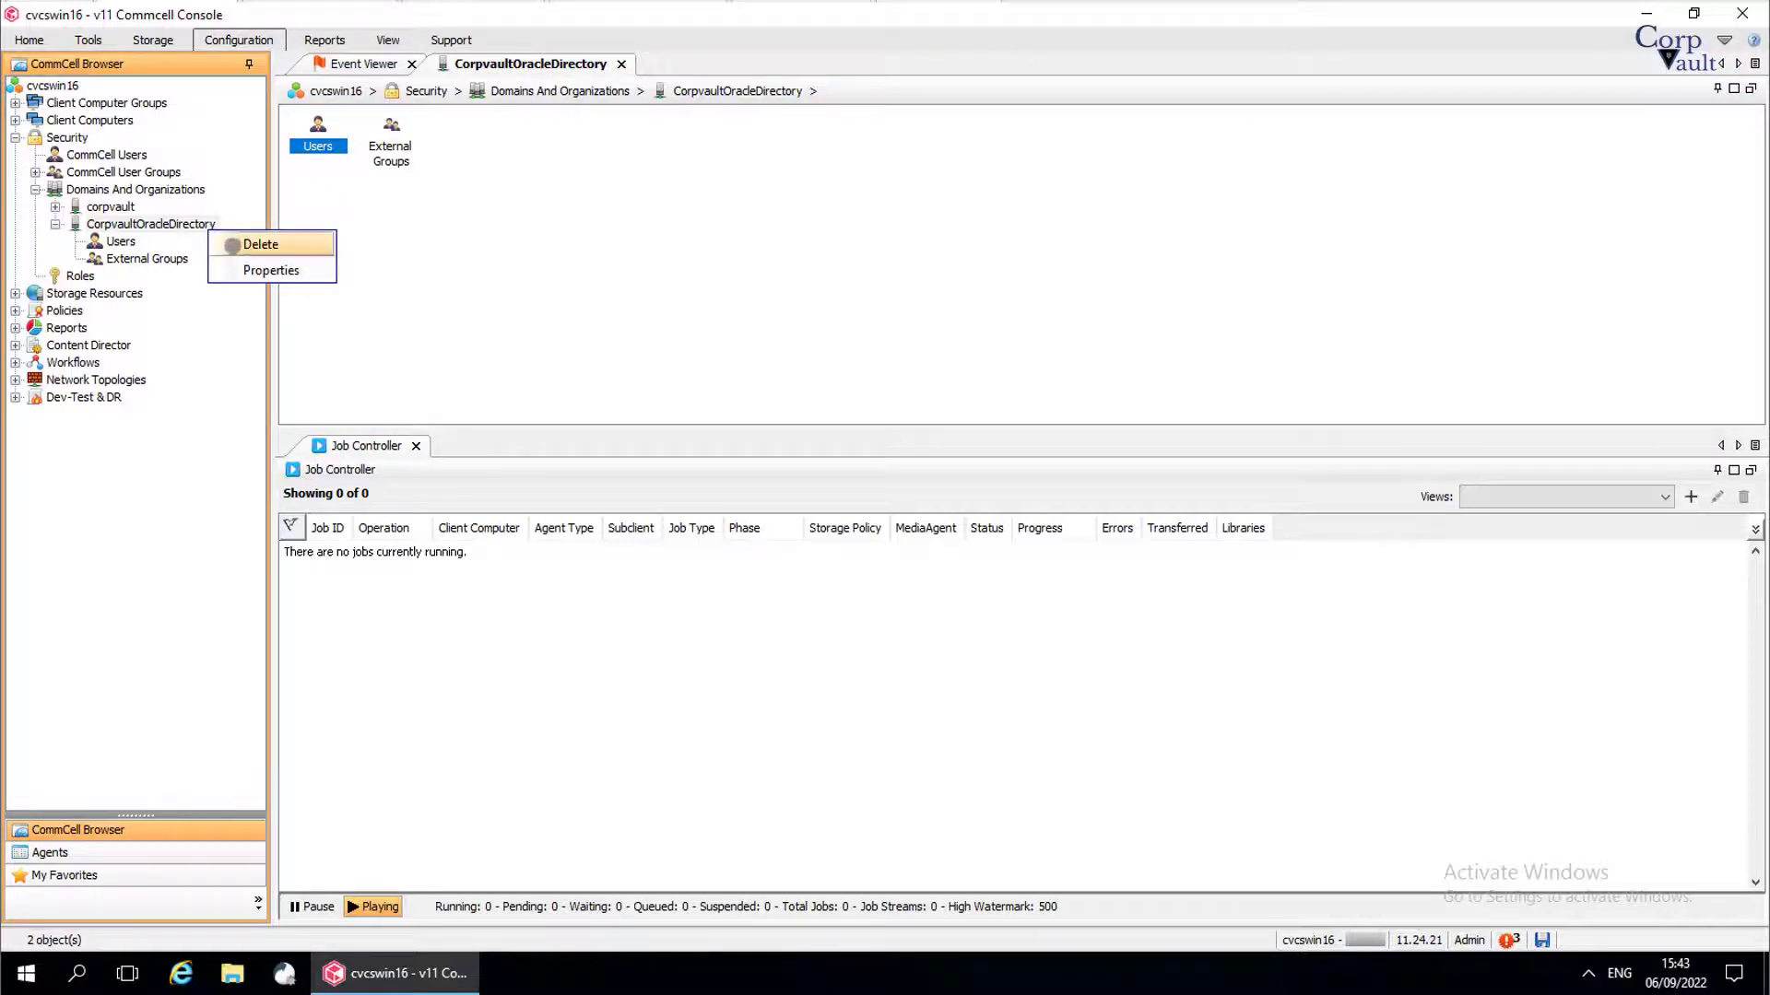
left_click(231, 244)
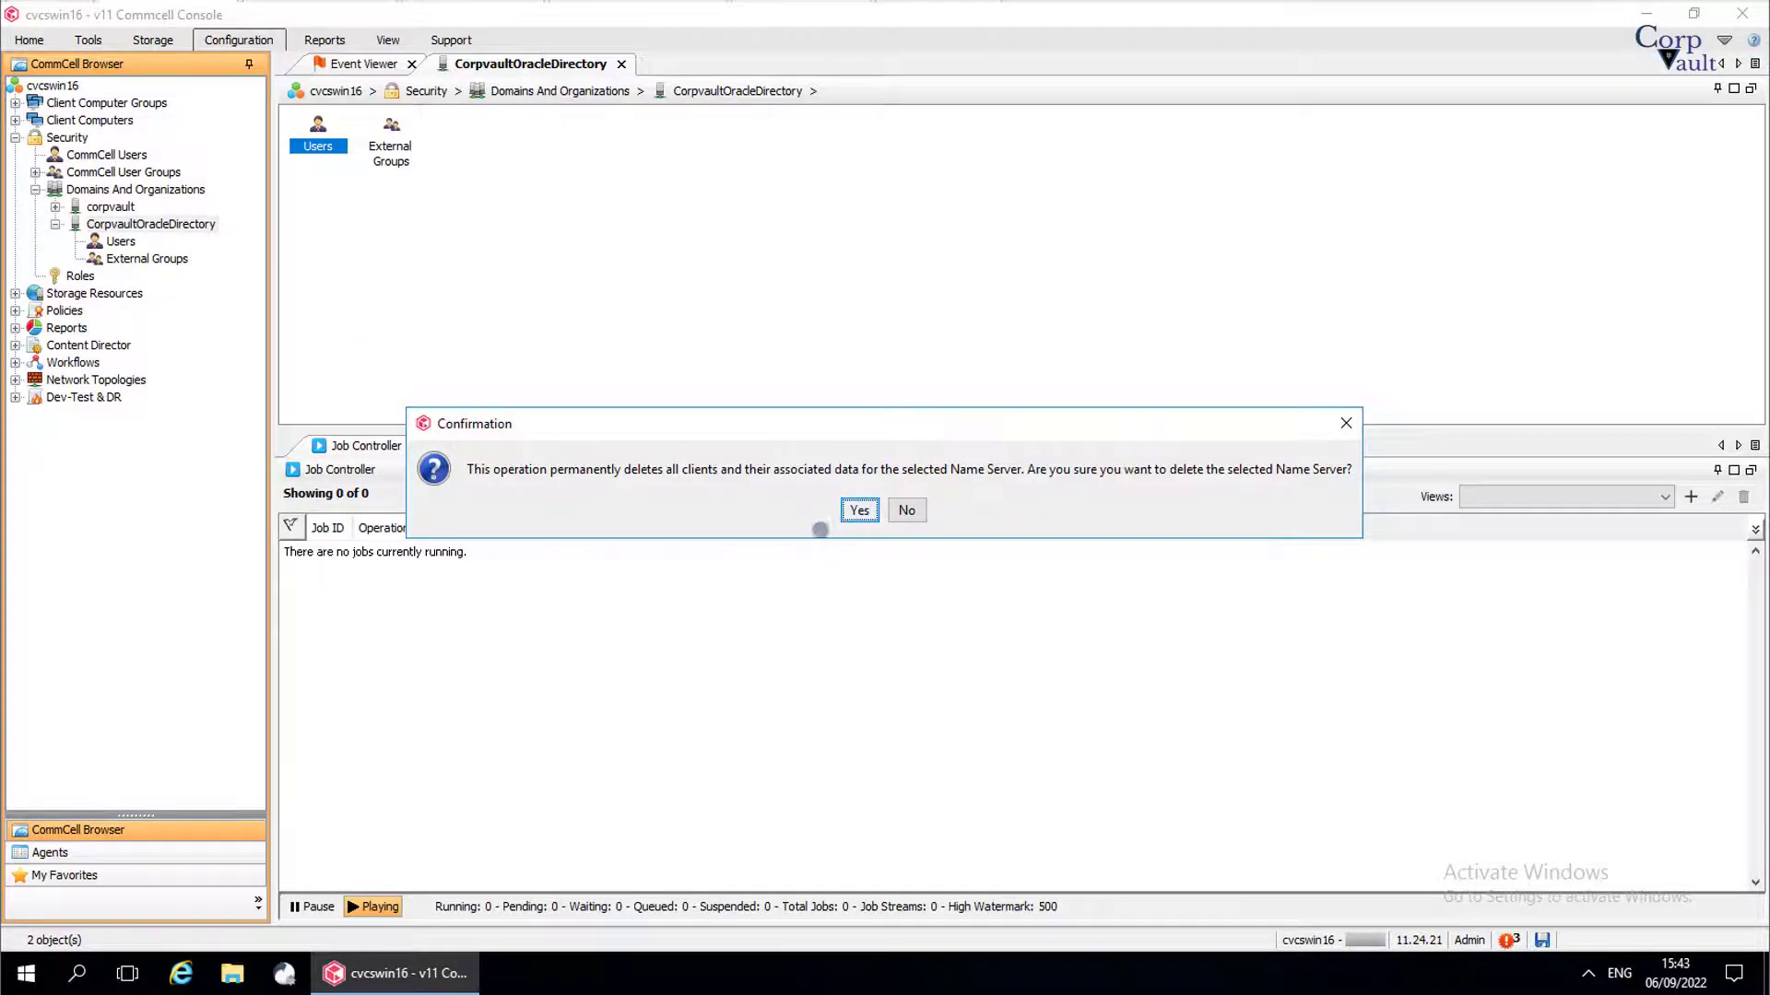
left_click(855, 510)
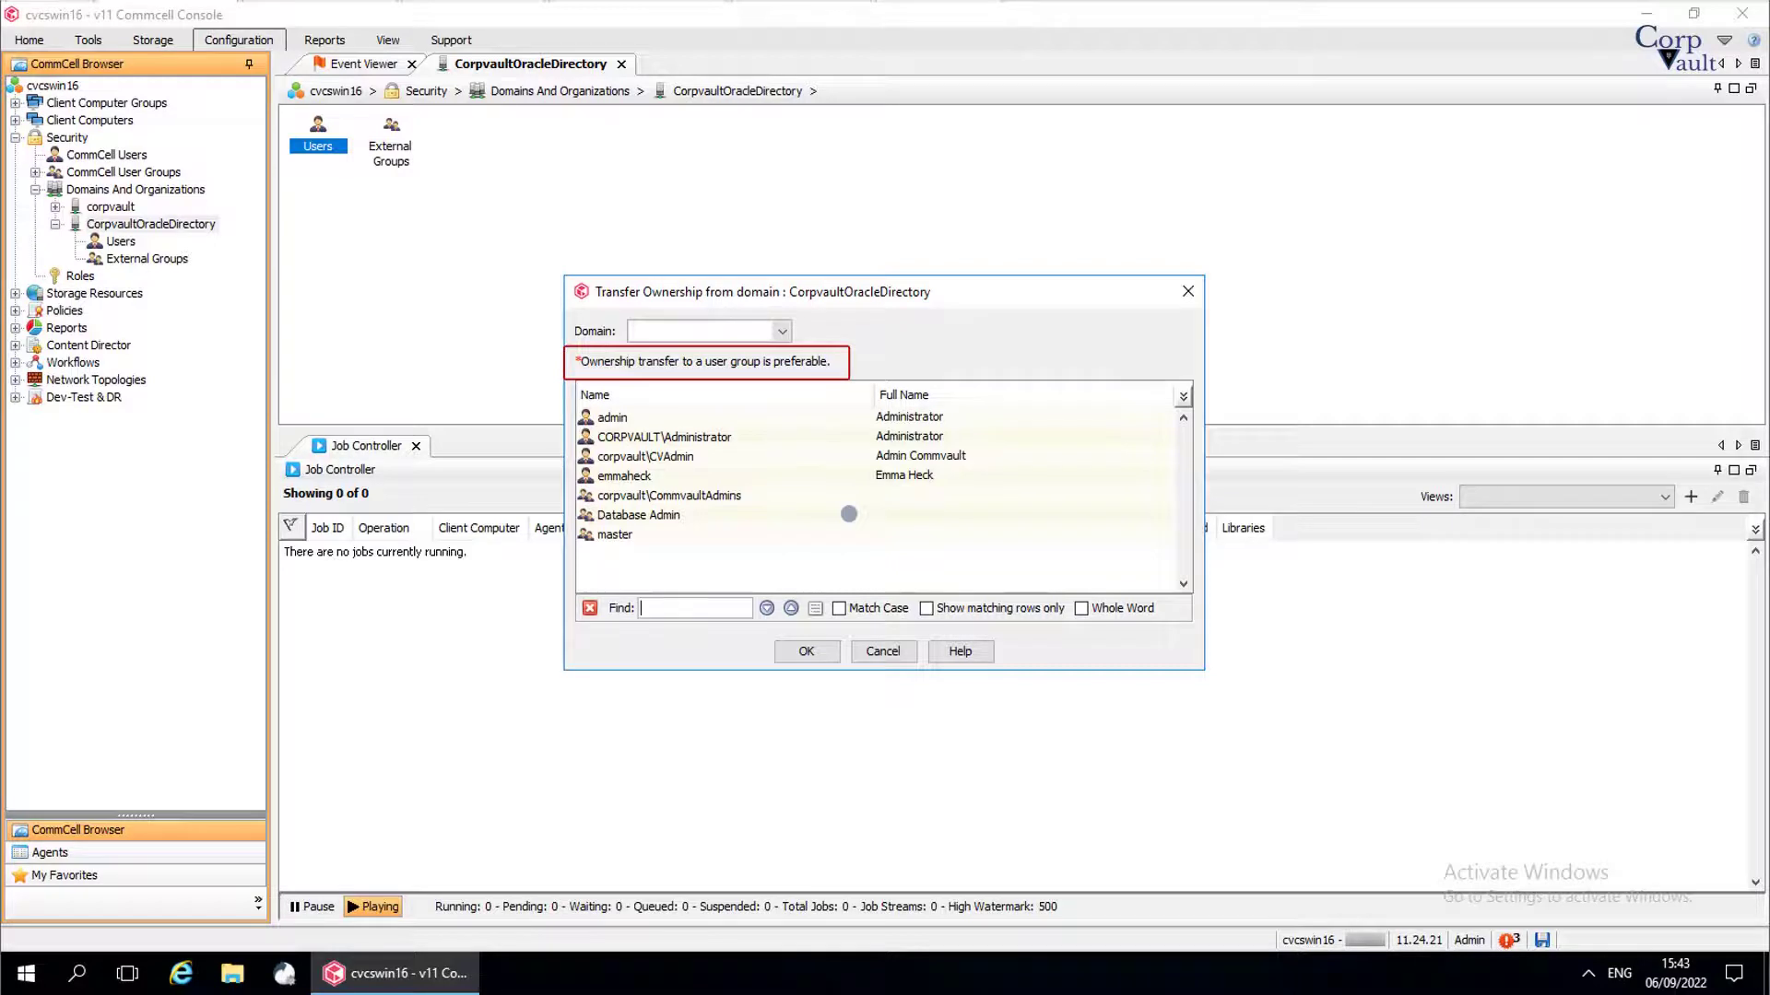
left_click(764, 534)
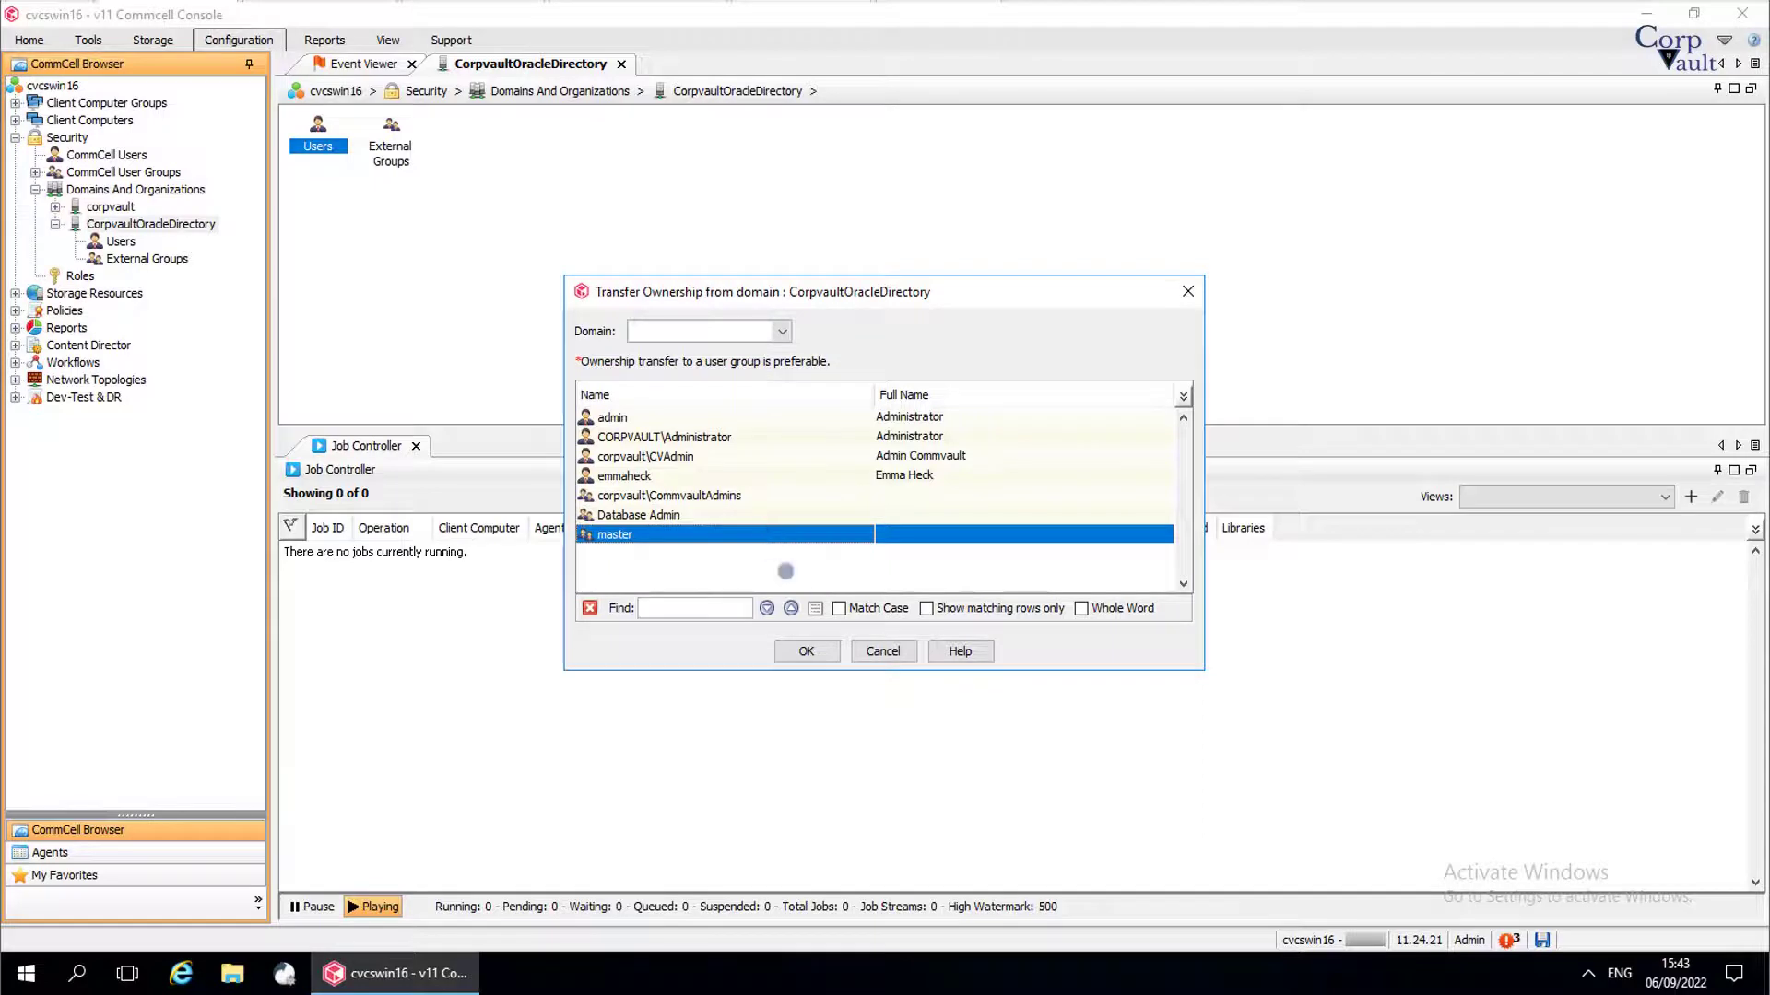
left_click(807, 651)
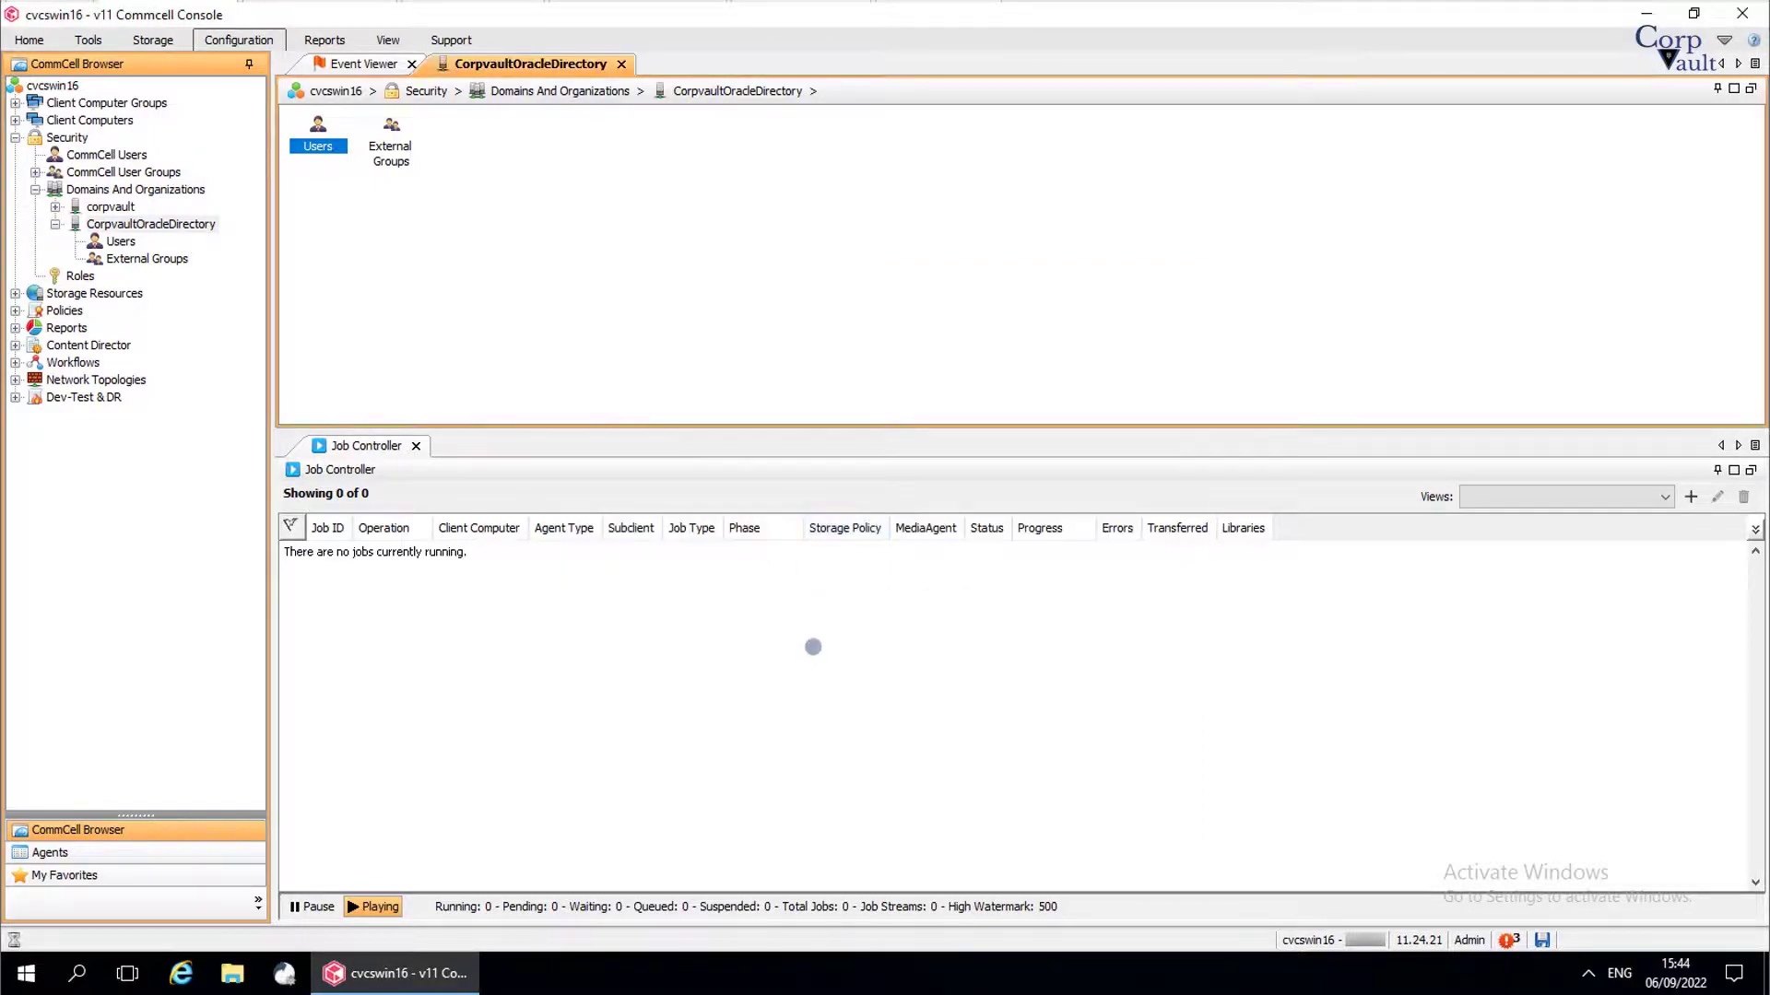
- Start adding an Open LDAP domain with NetBIOS name CorpvaultOpenLDAP and domain name cvcswin16.corpvault.net
left_click(185, 189)
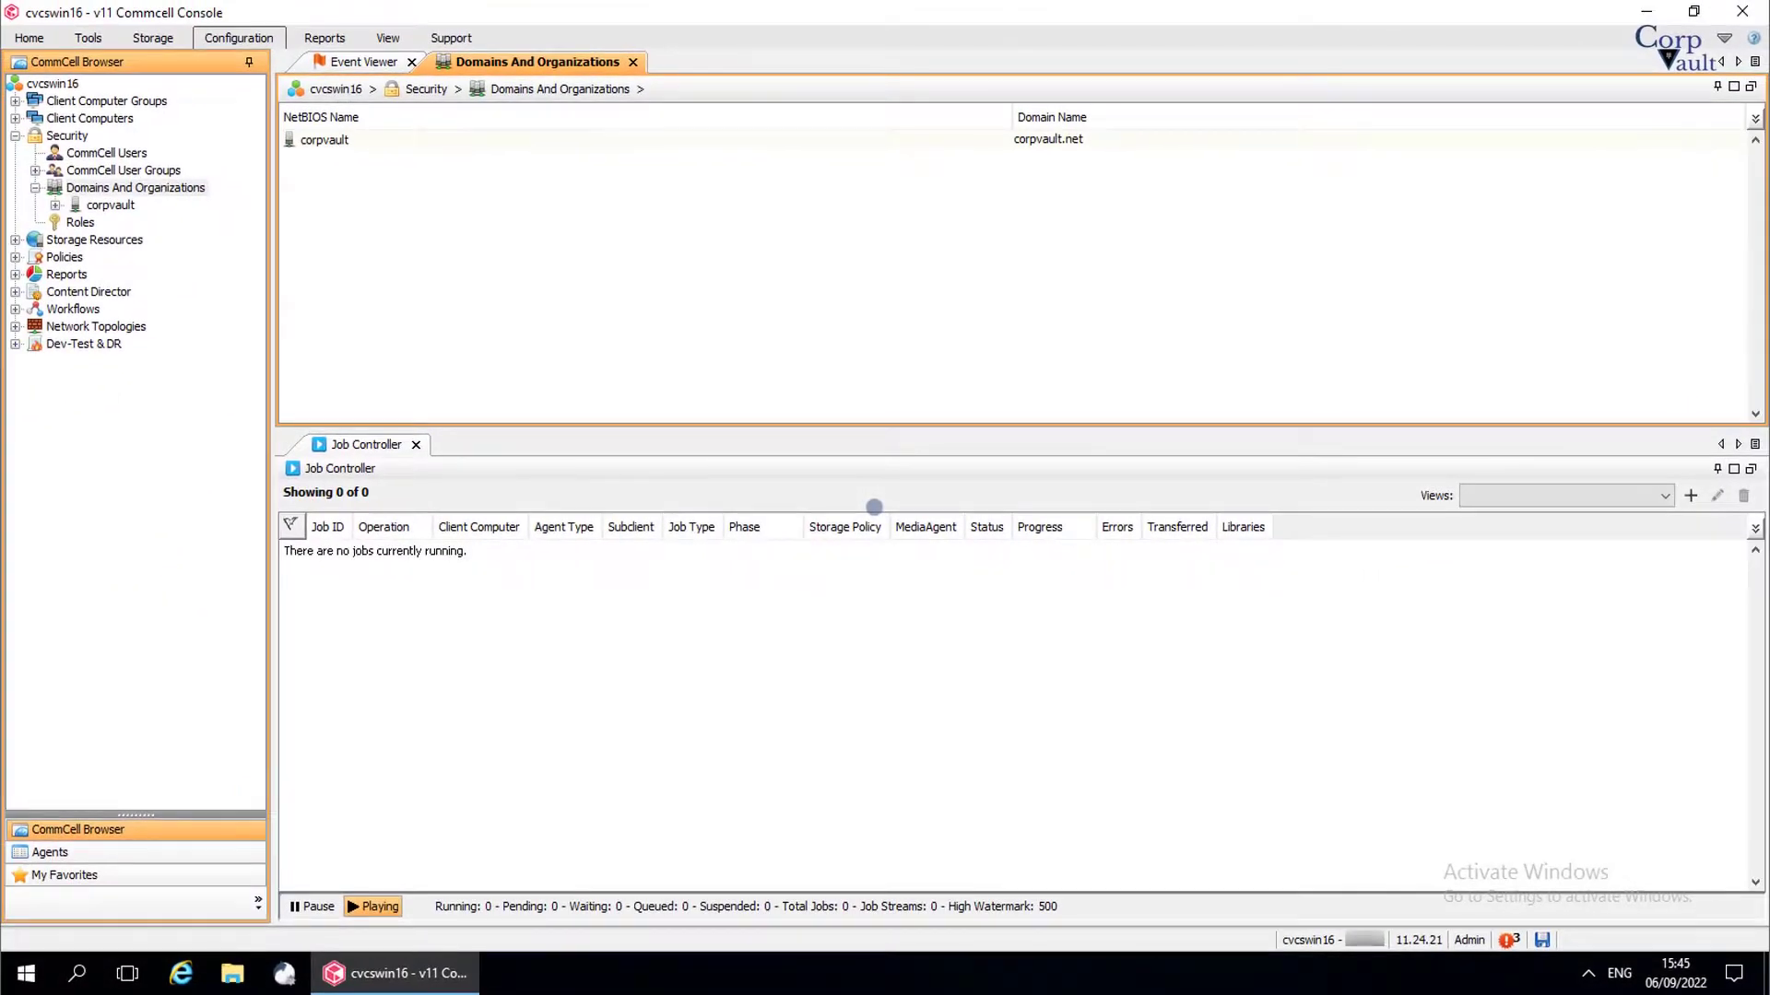
right_click(199, 187)
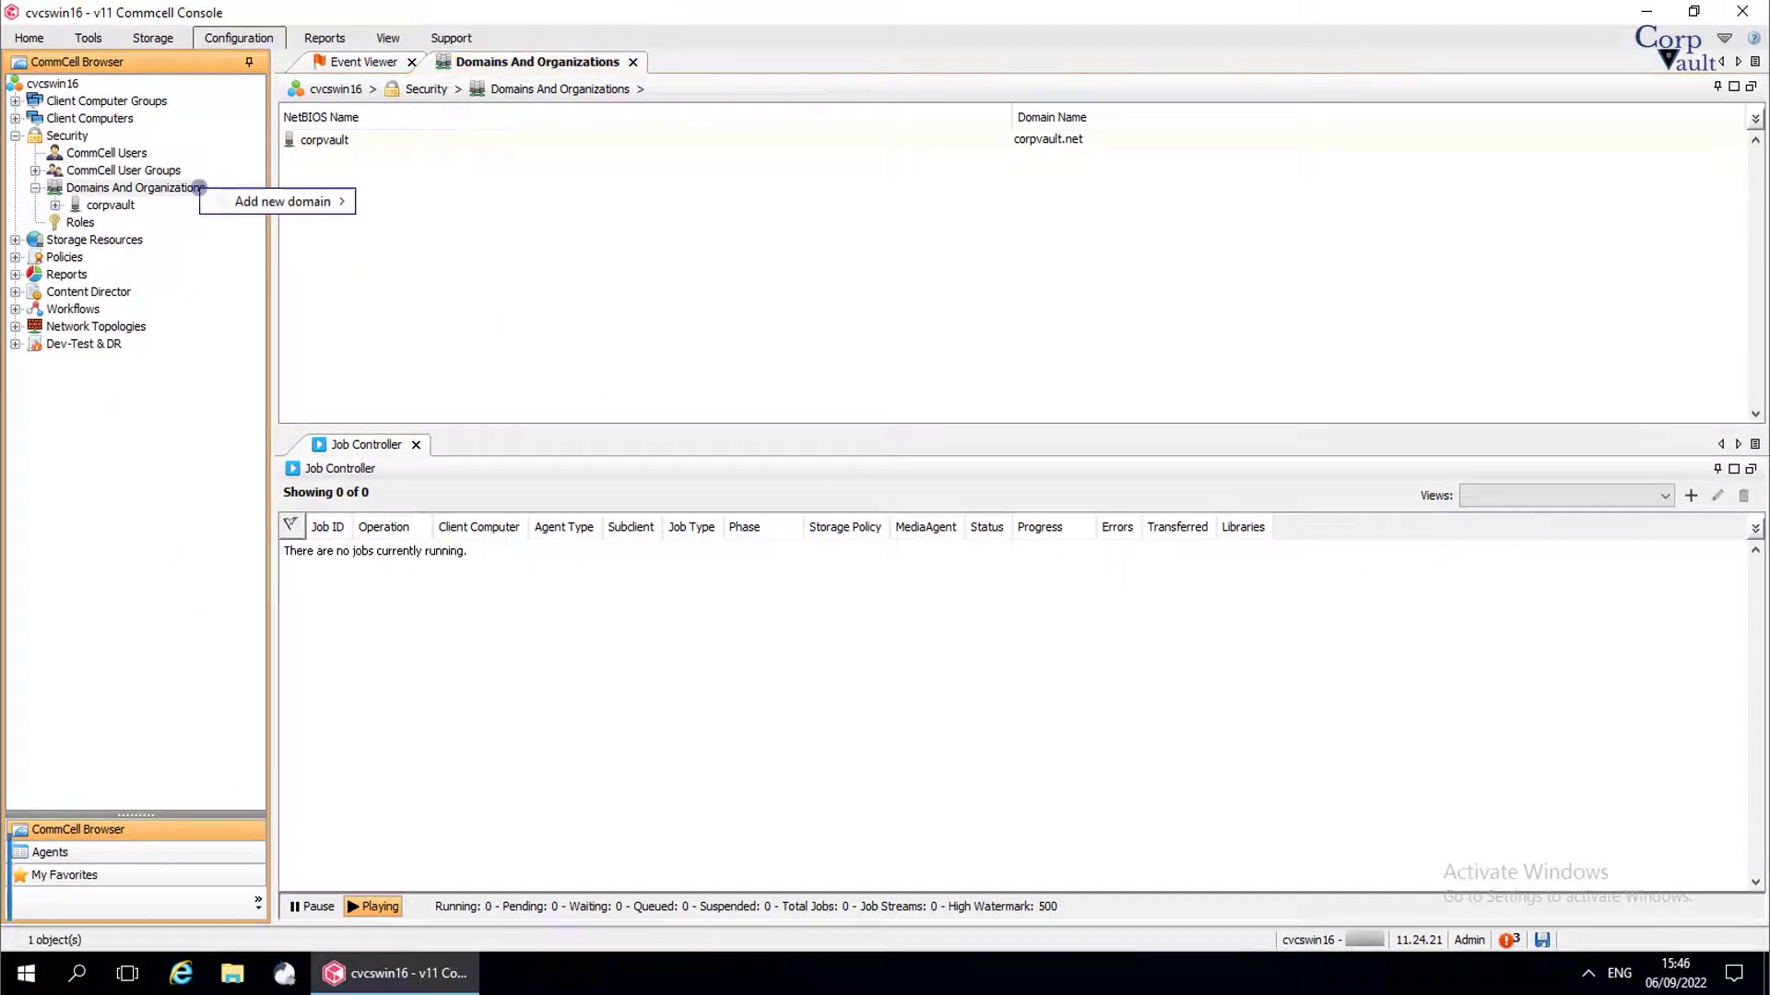
mouse_move(207, 200)
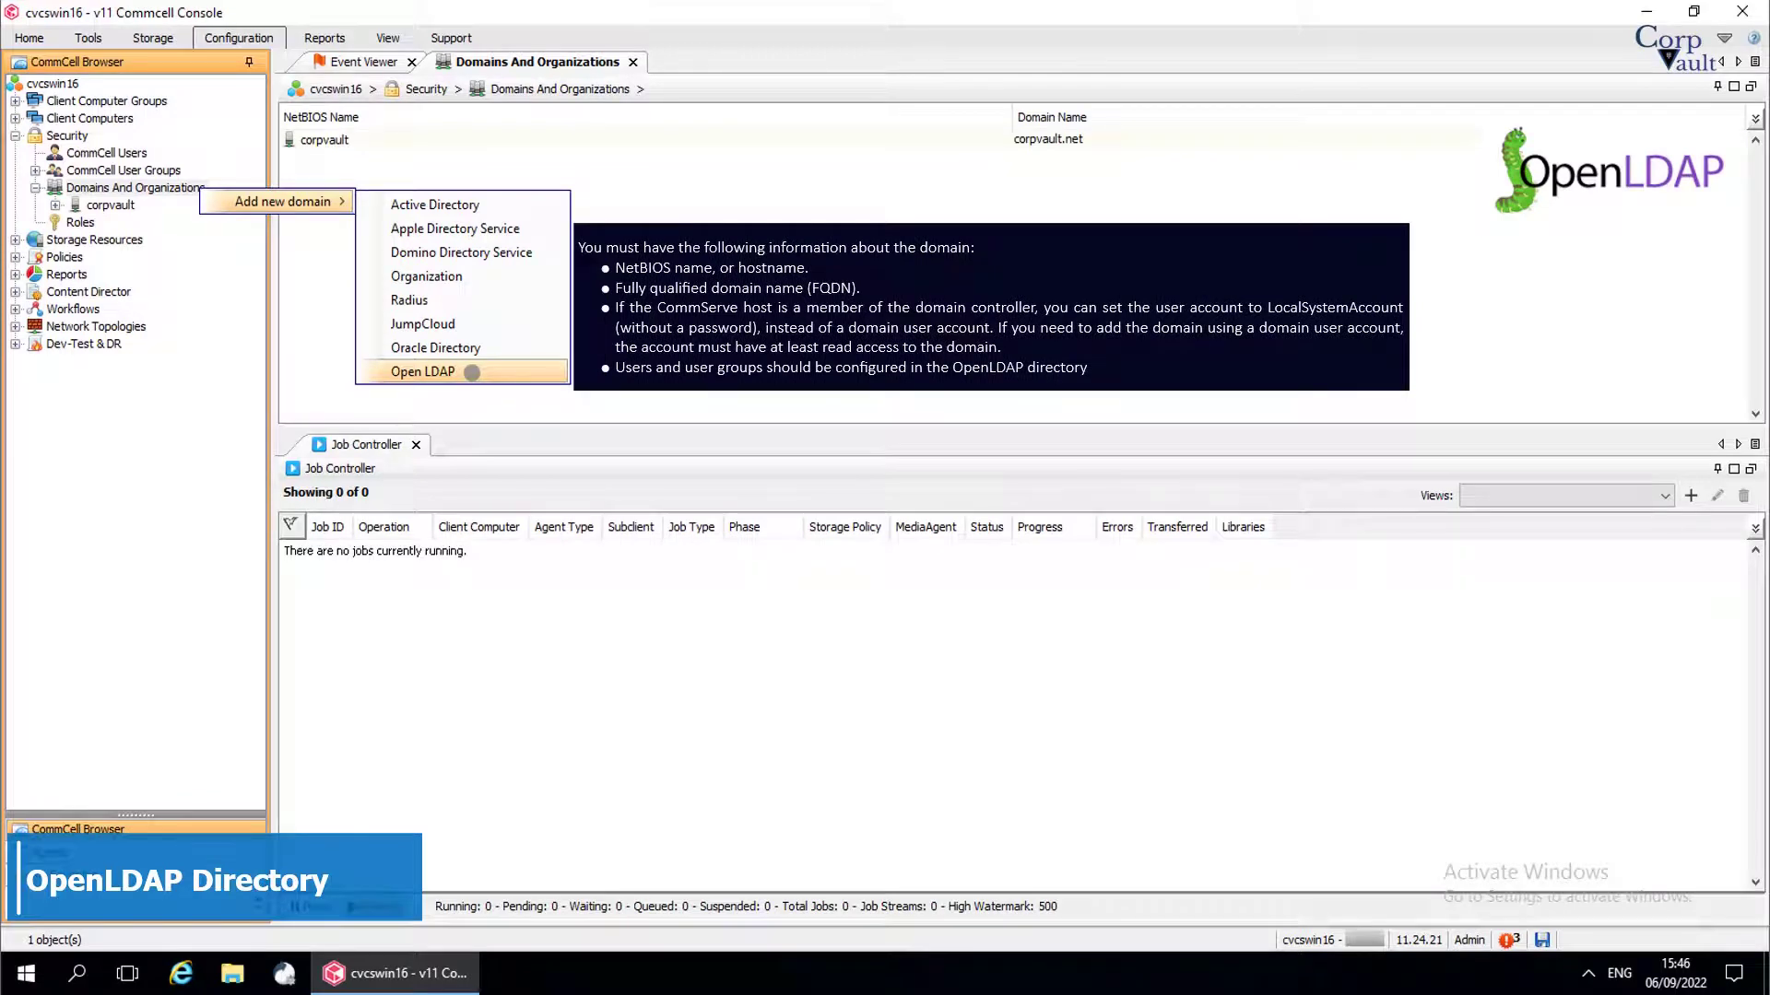
left_click(470, 372)
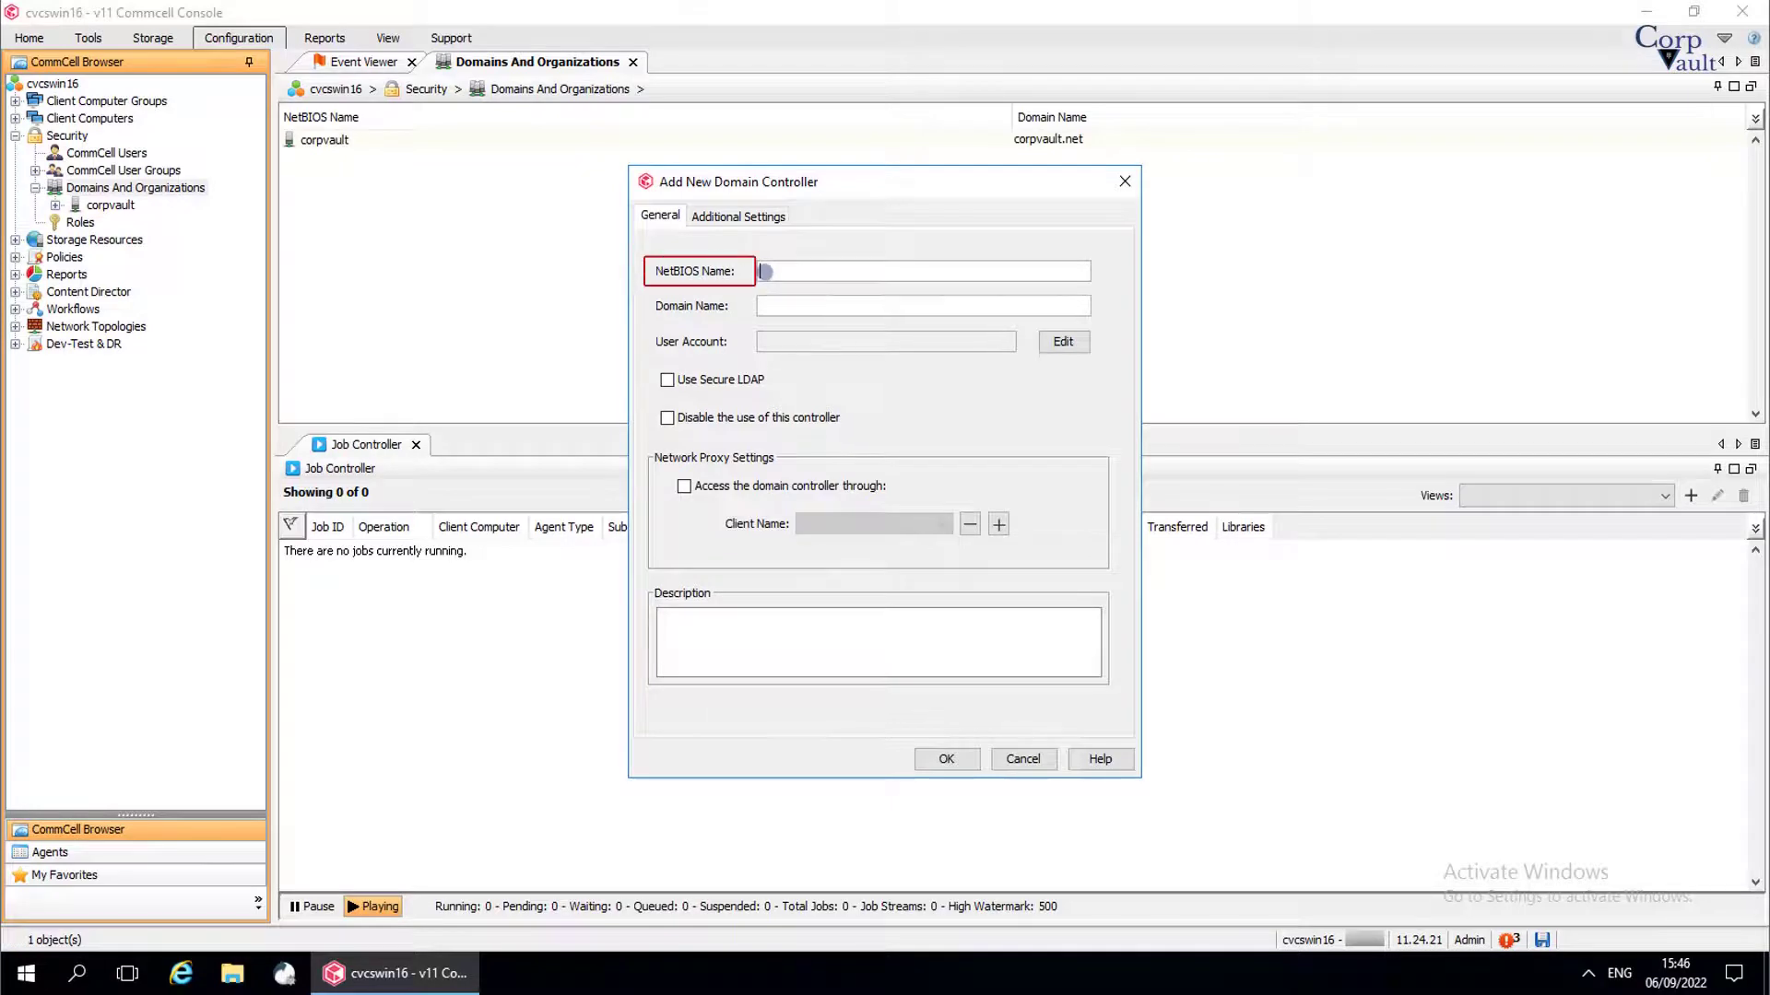
type("CorpvaultOpenLDAP")
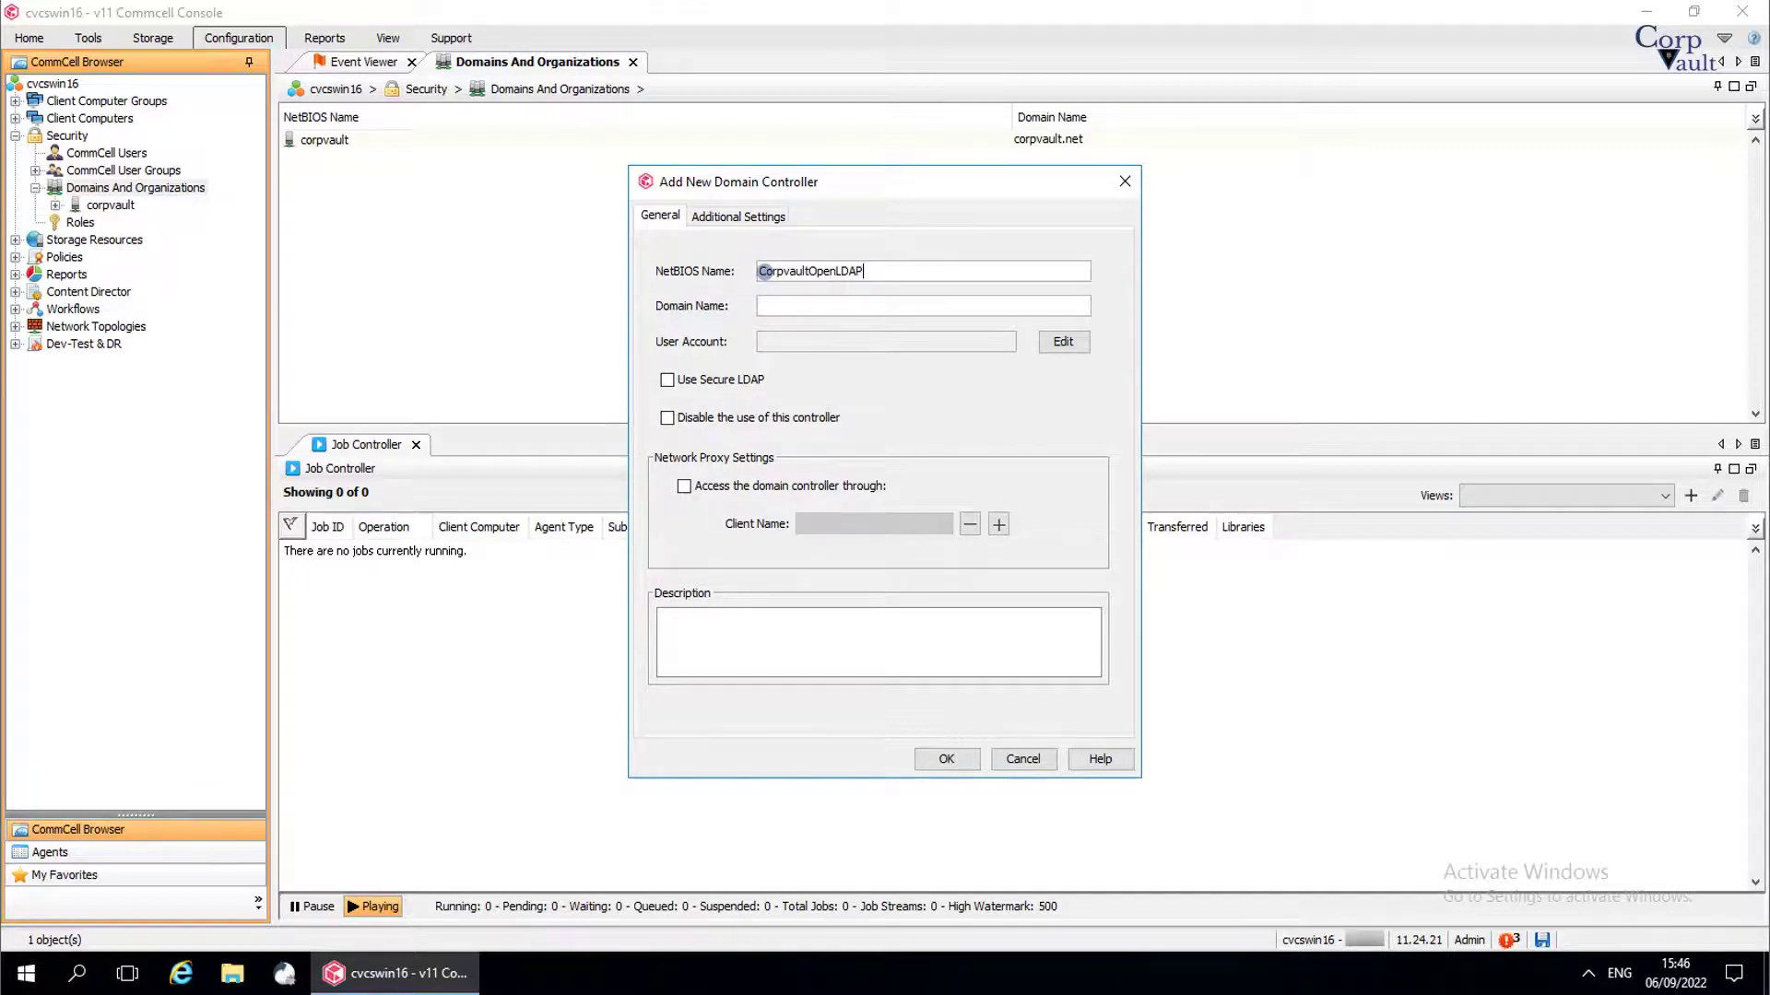
left_click(765, 305)
type("cvcswin16.corpvault.net")
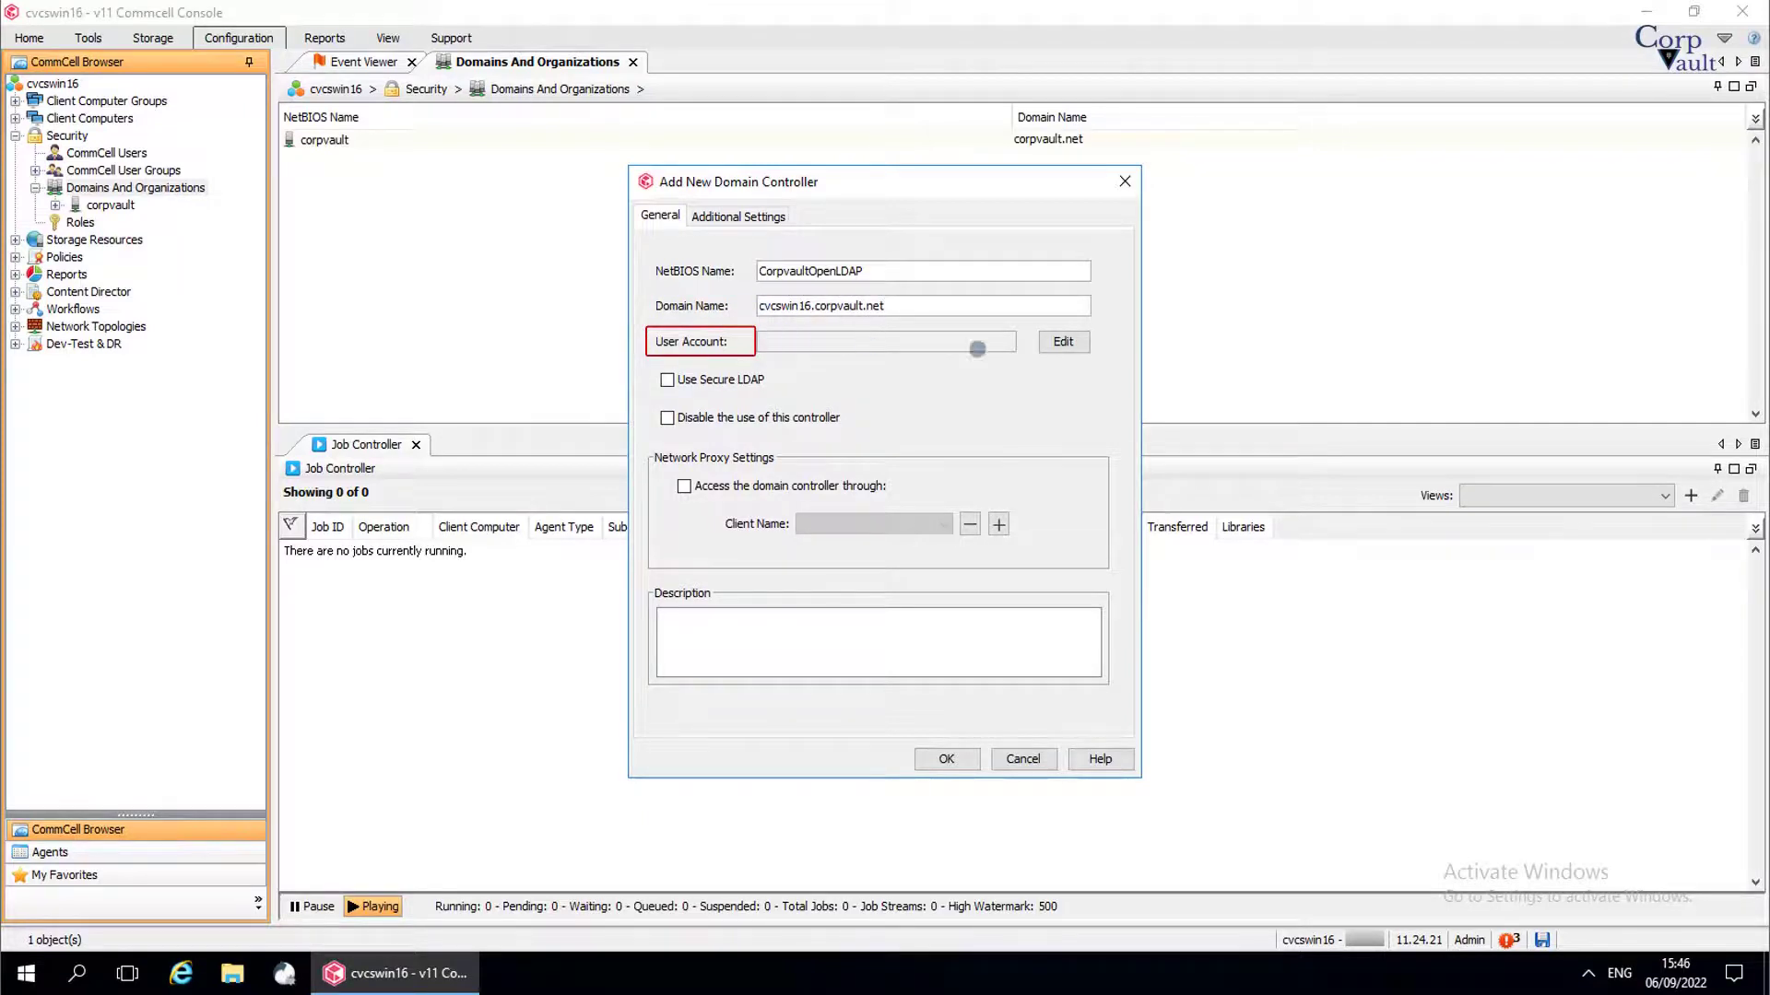
- Set the domain's user account to cvadmin, entering and confirming the account password
left_click(1060, 342)
type("cvadmin")
key("Tab")
type("•••••••••••")
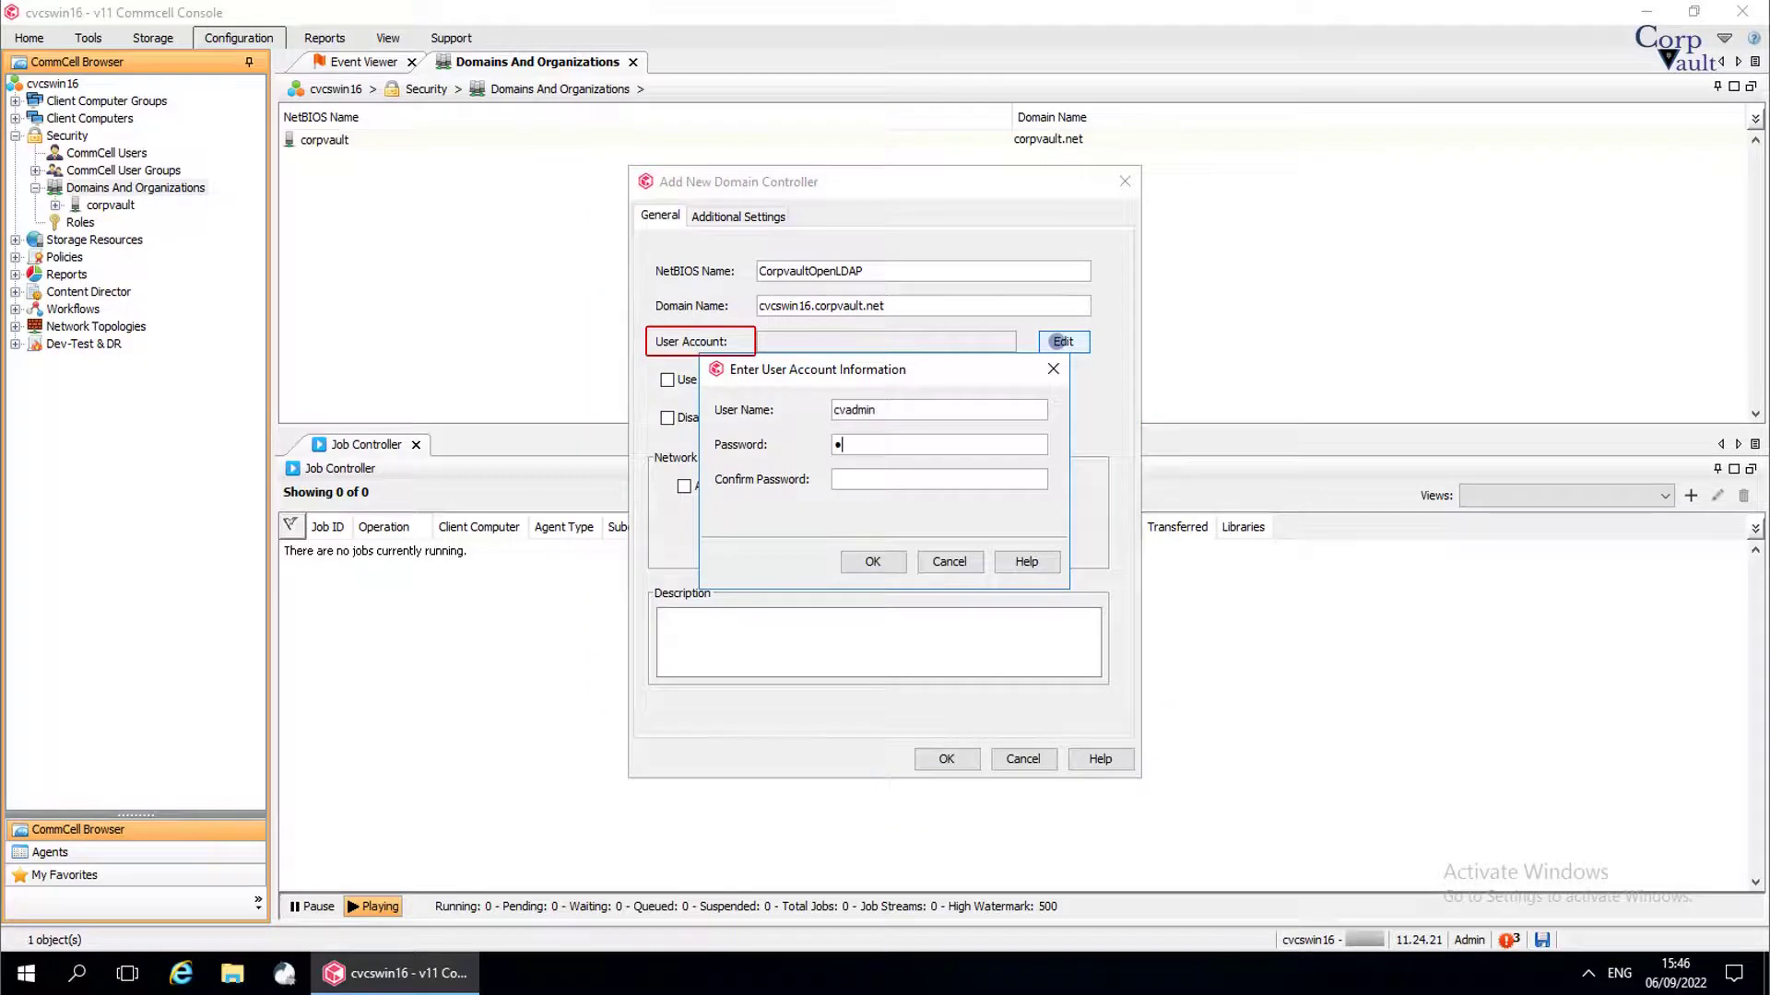
key("Tab")
type("•••••••••••")
left_click(872, 561)
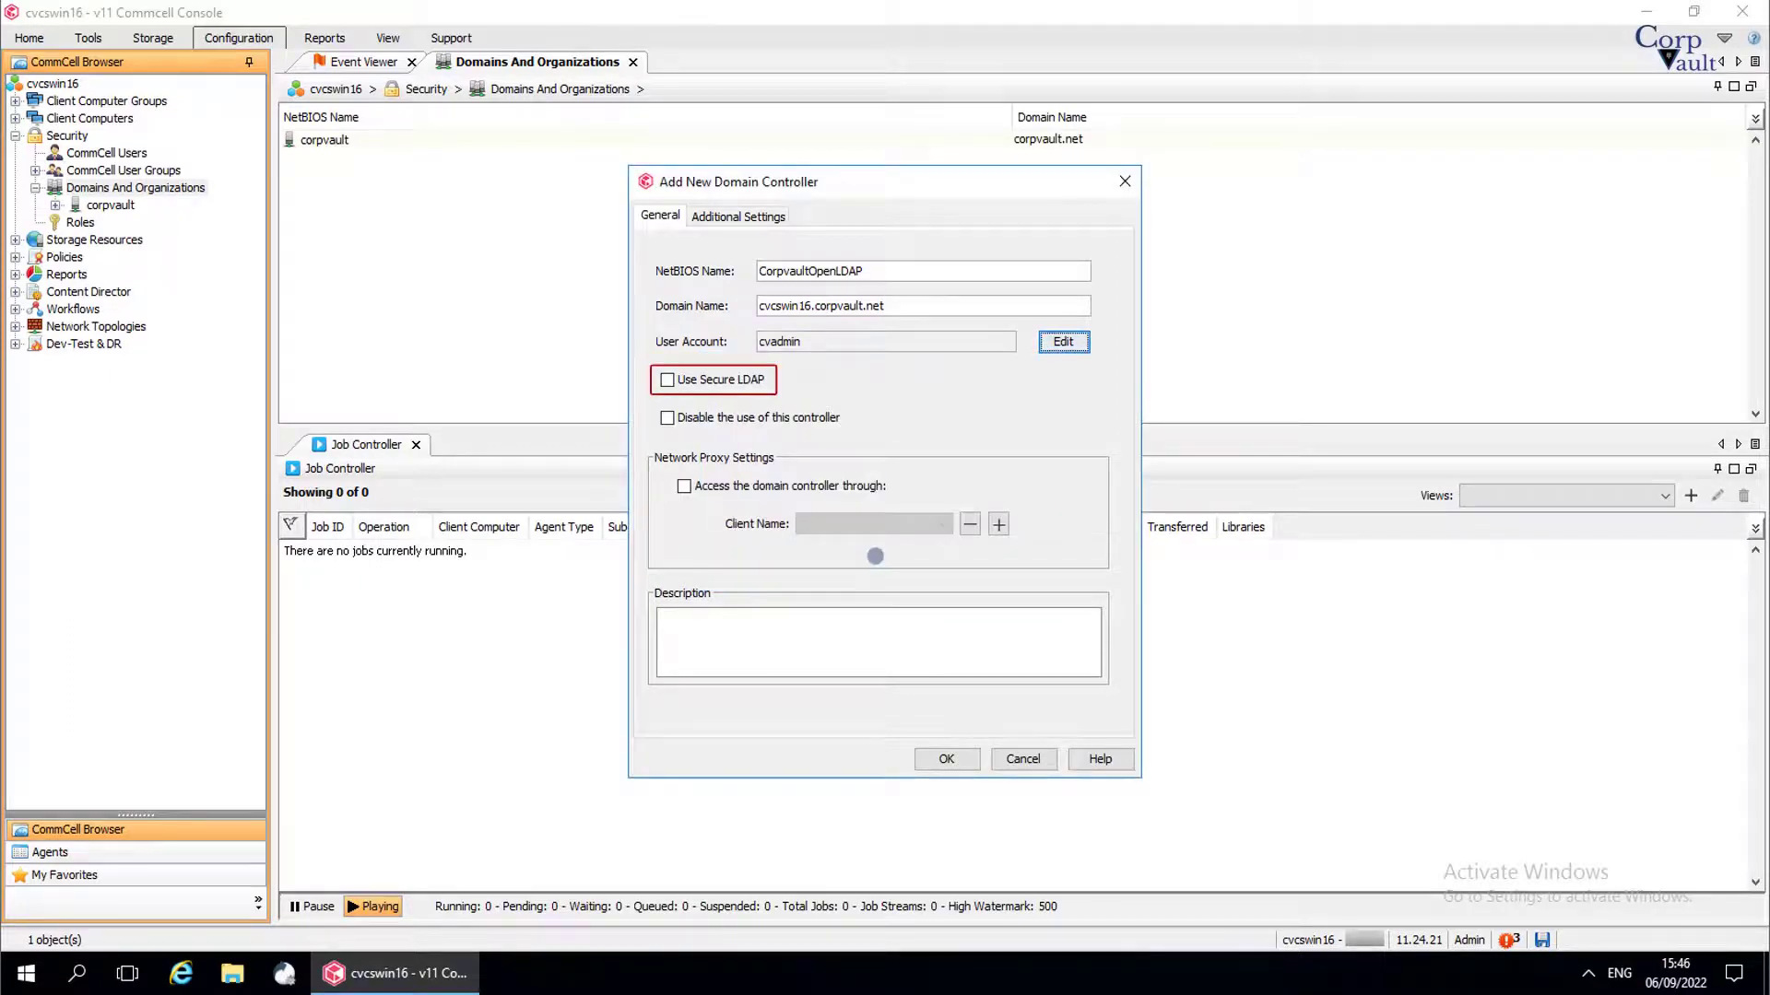
- Try the Secure LDAP, controller disabling and proxy access options, look at the proxy client choices, and clear each option again
left_click(742, 380)
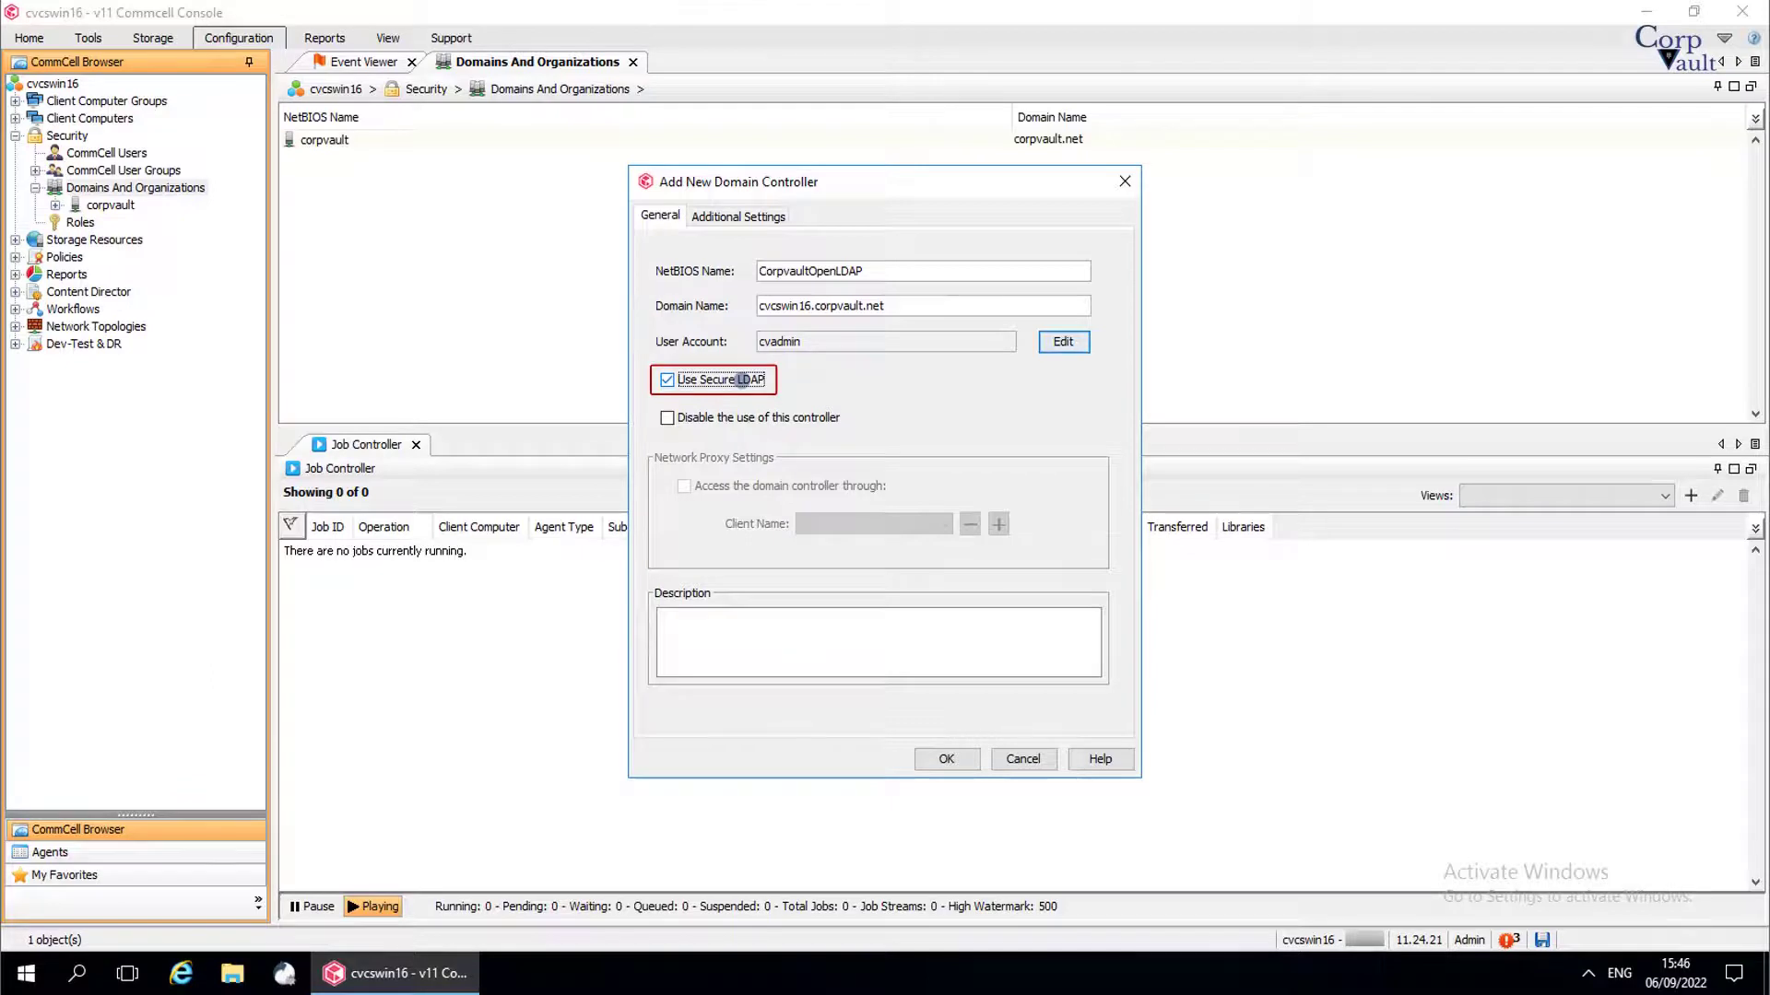
left_click(742, 380)
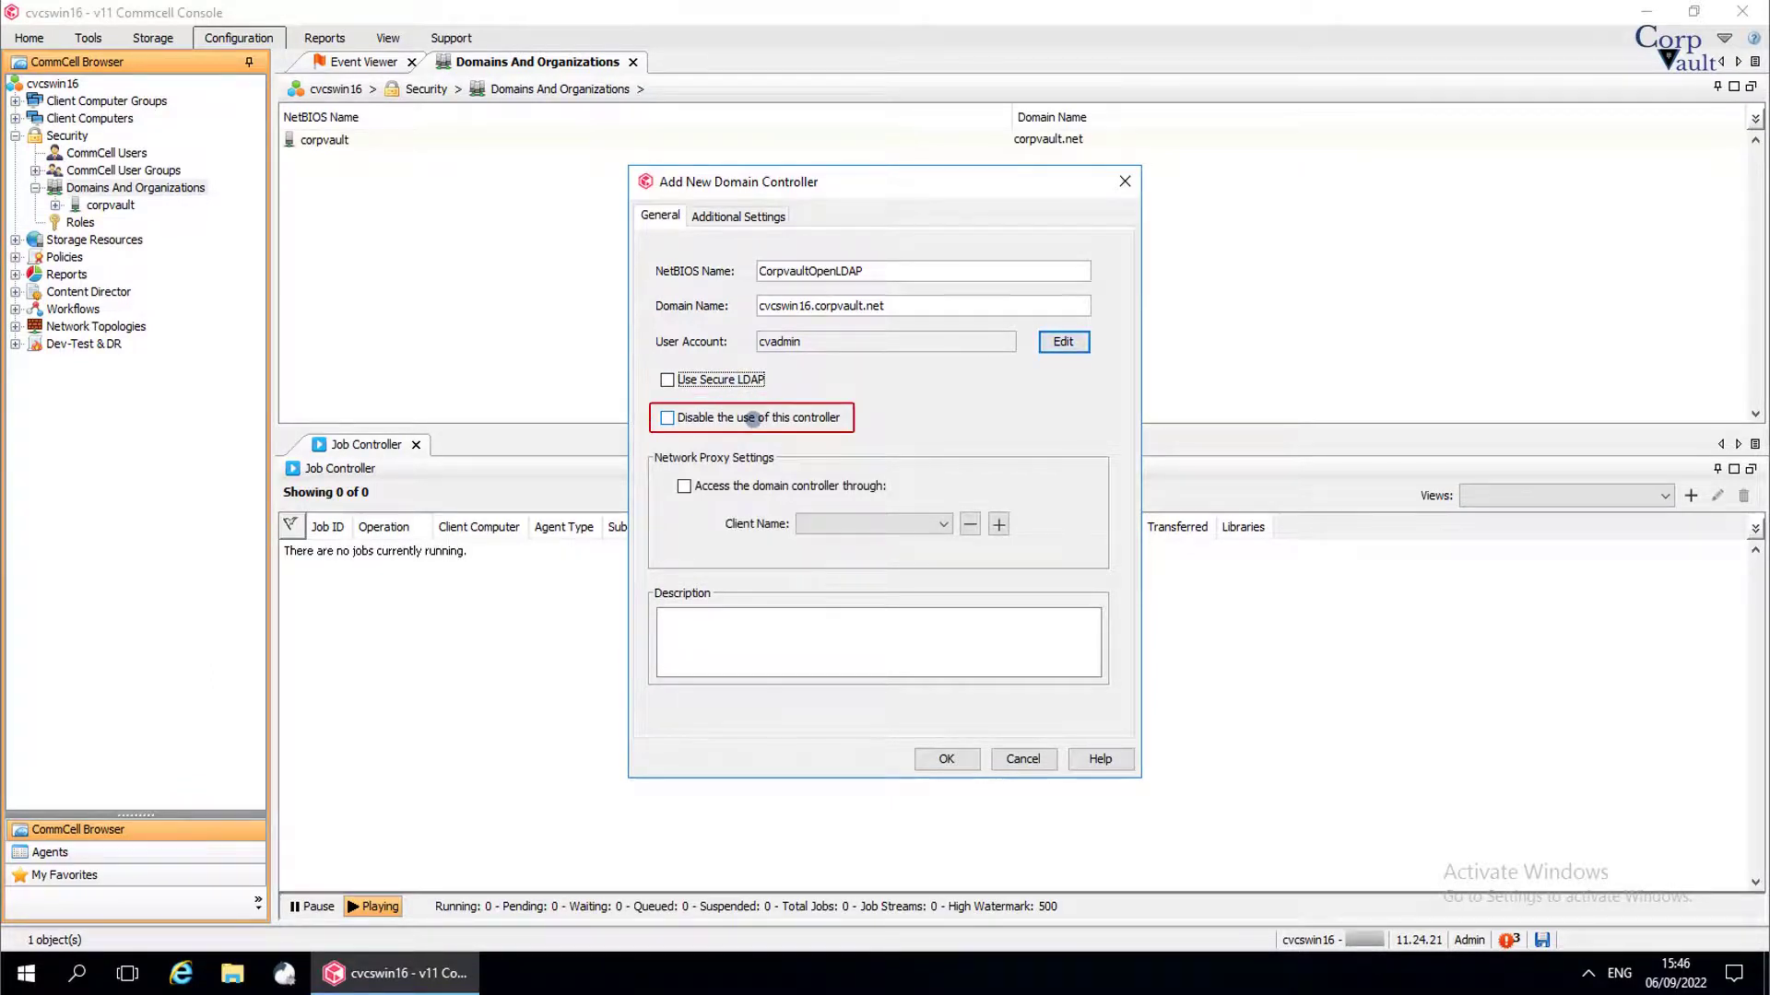
left_click(753, 419)
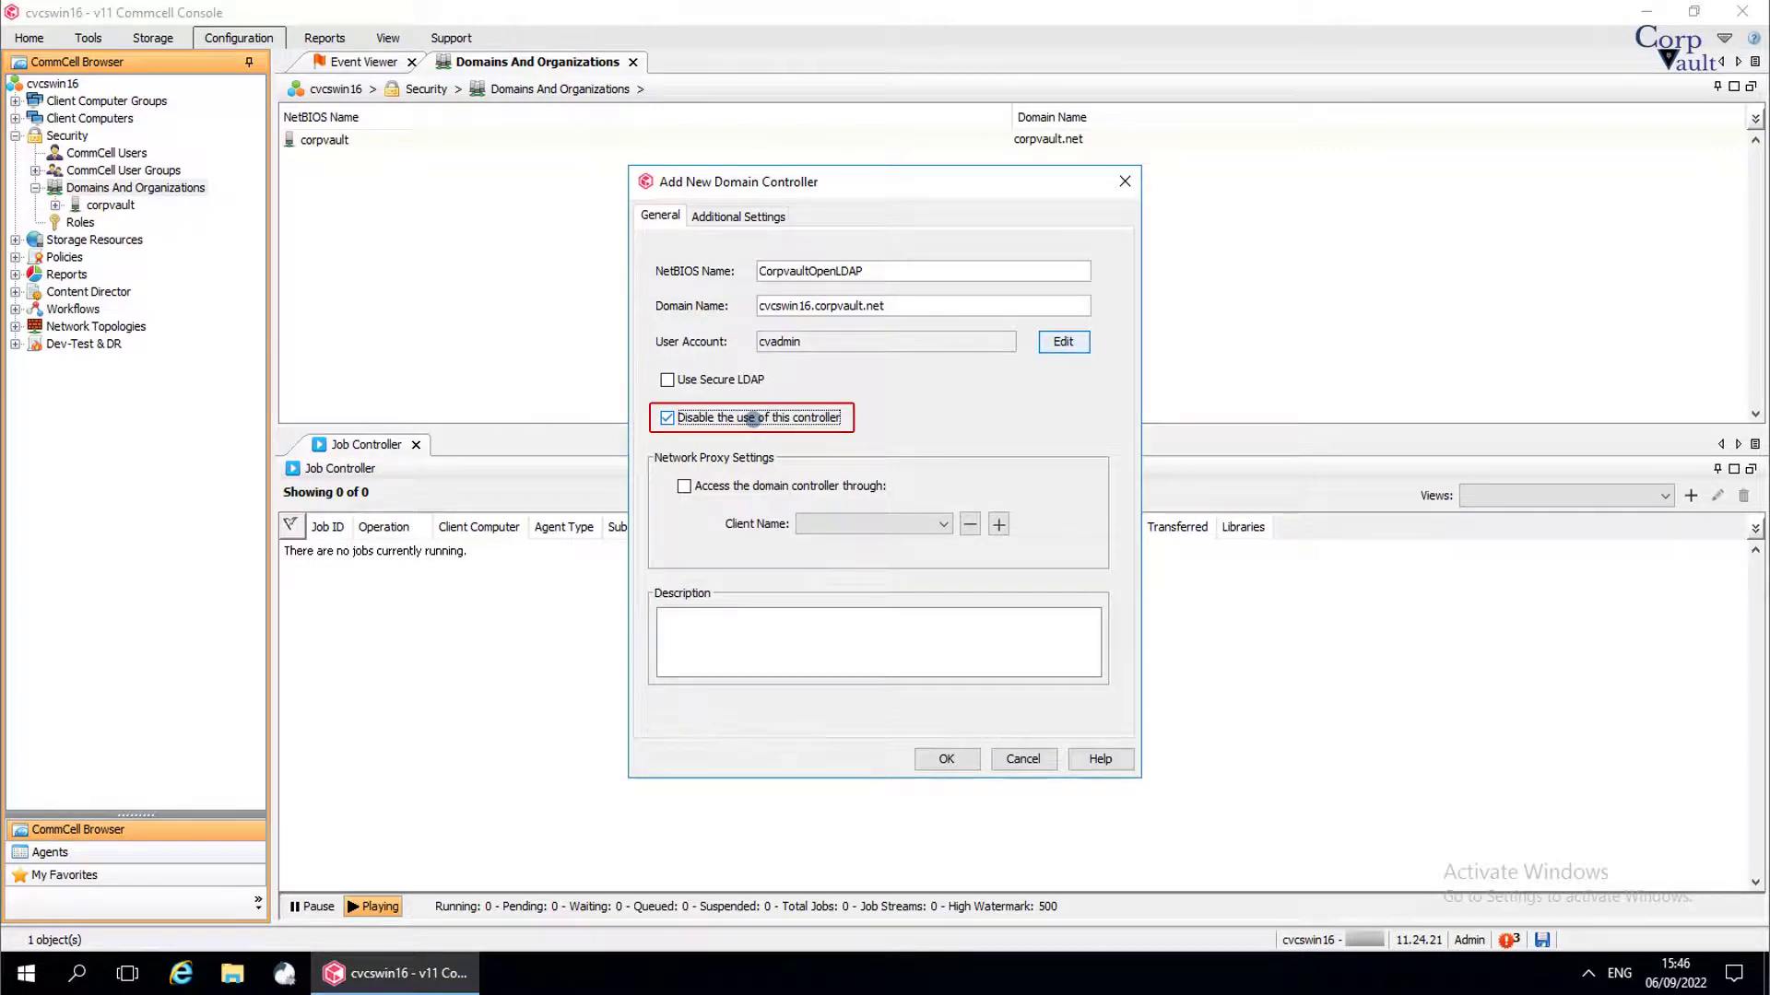
left_click(753, 418)
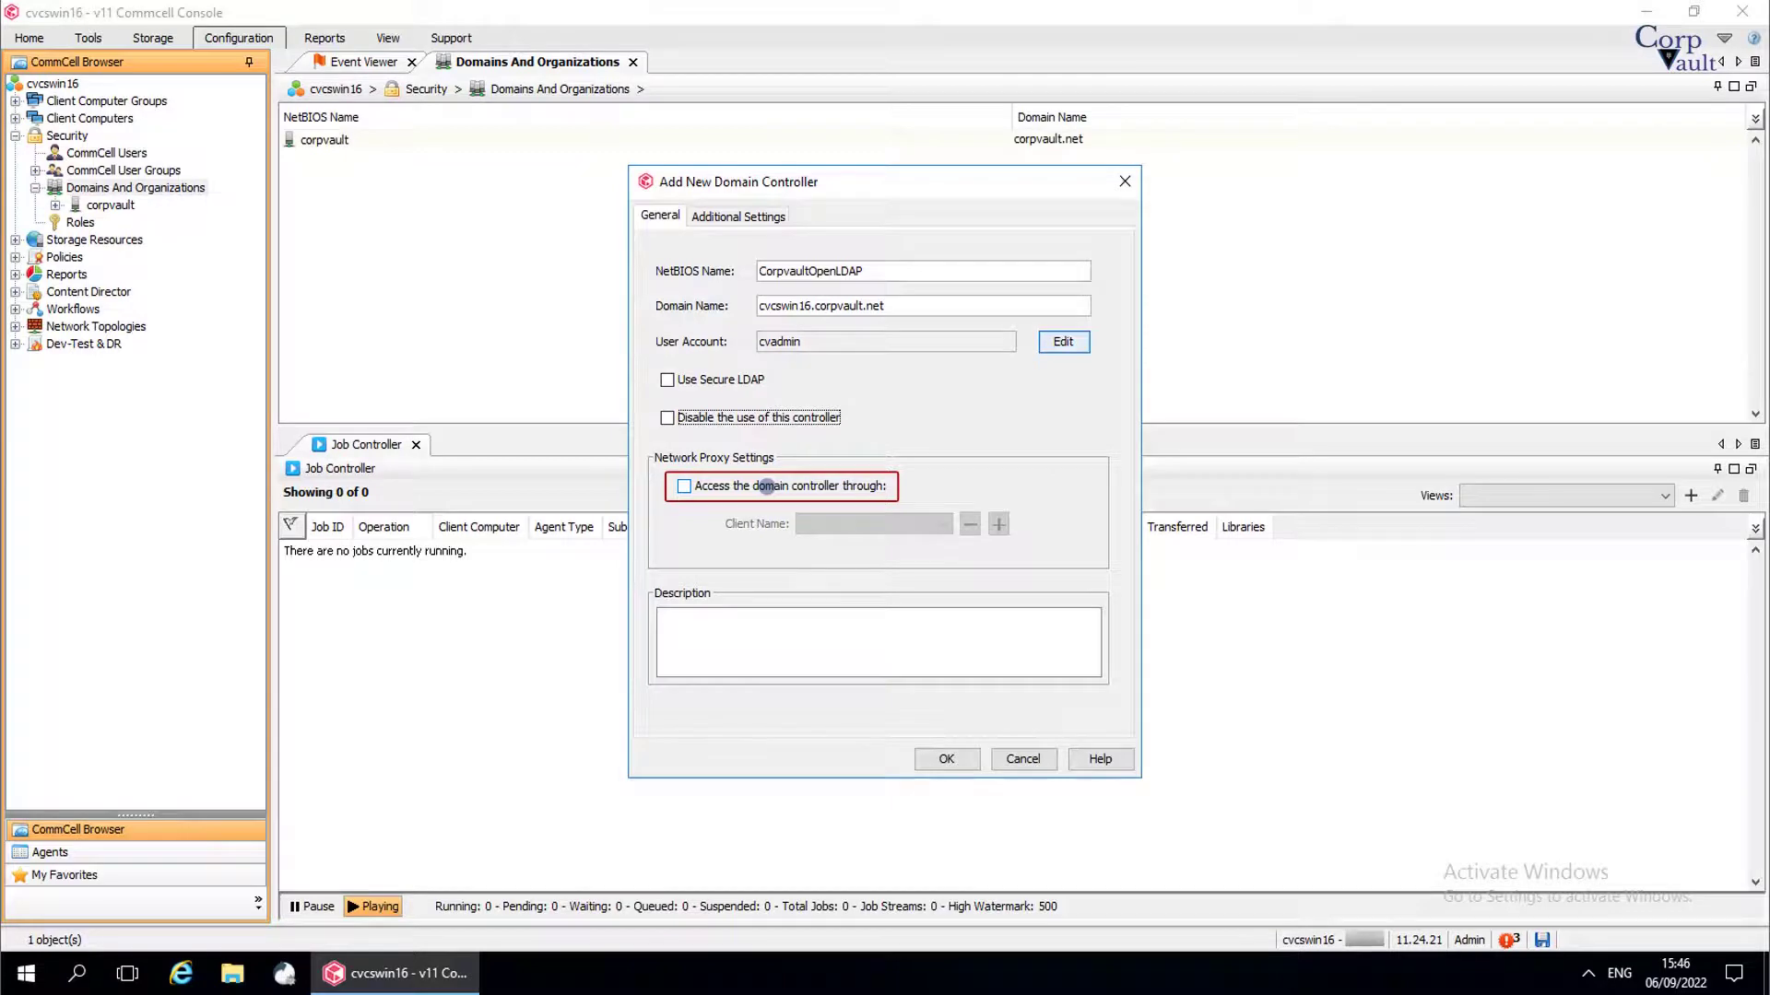
left_click(767, 486)
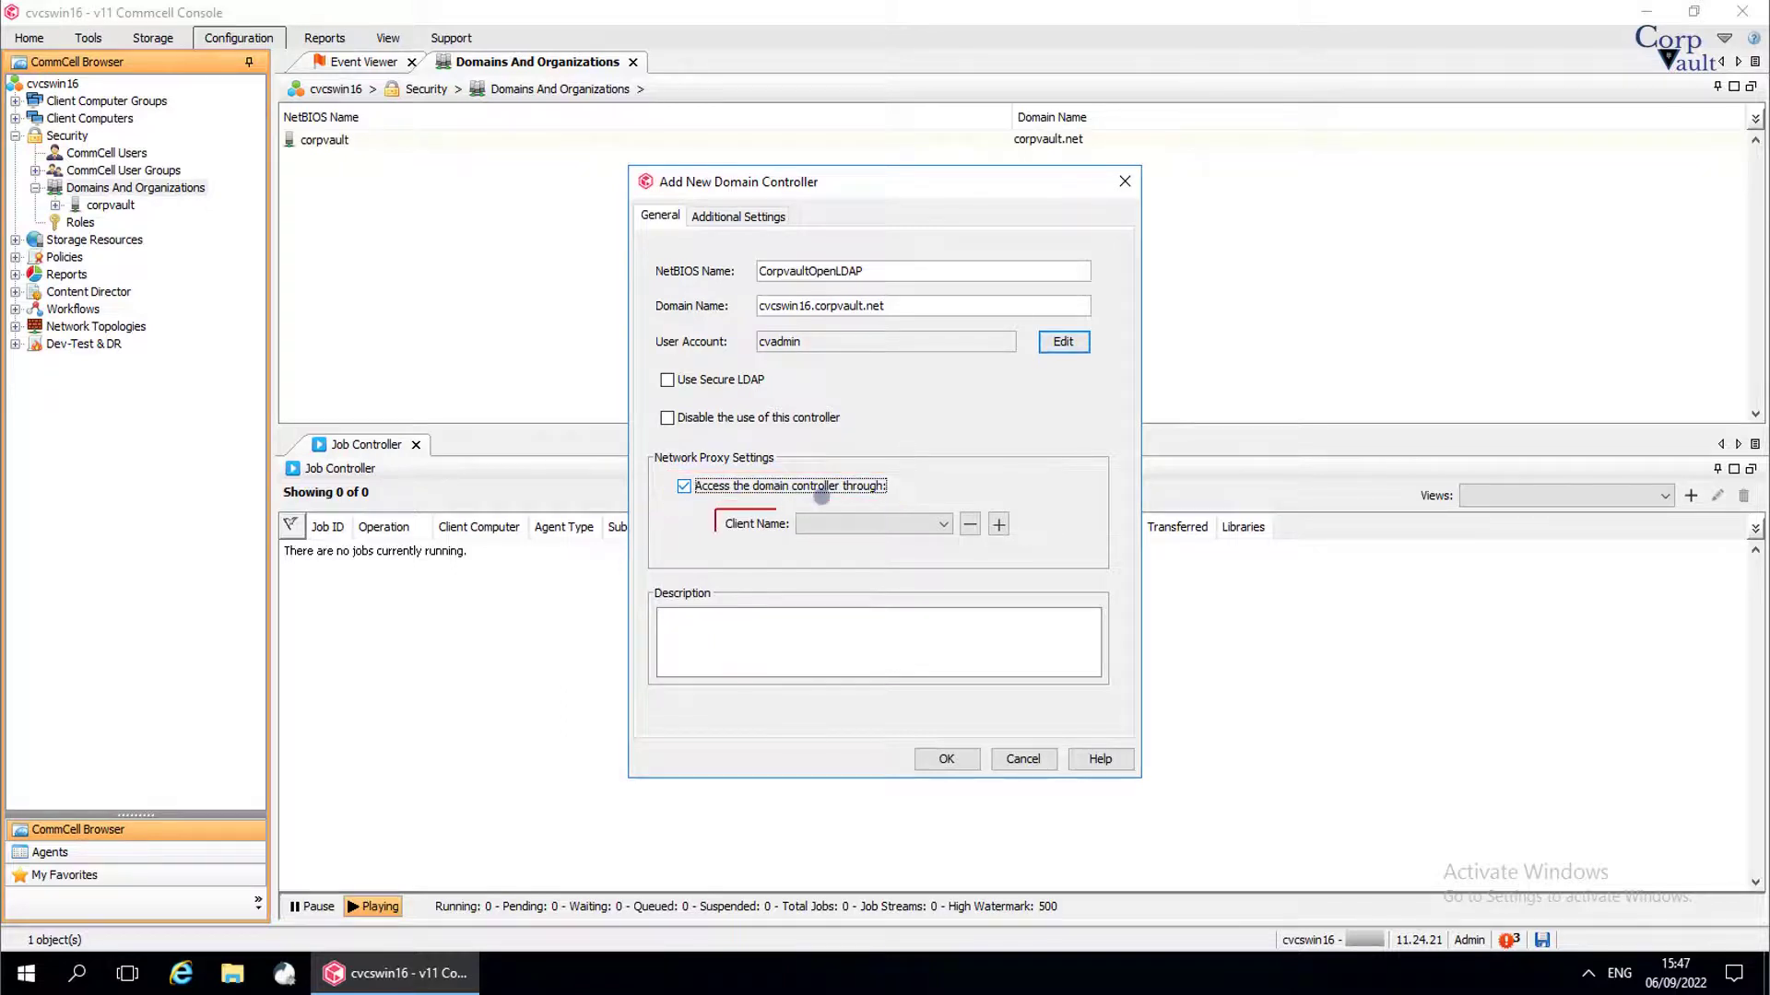
left_click(944, 524)
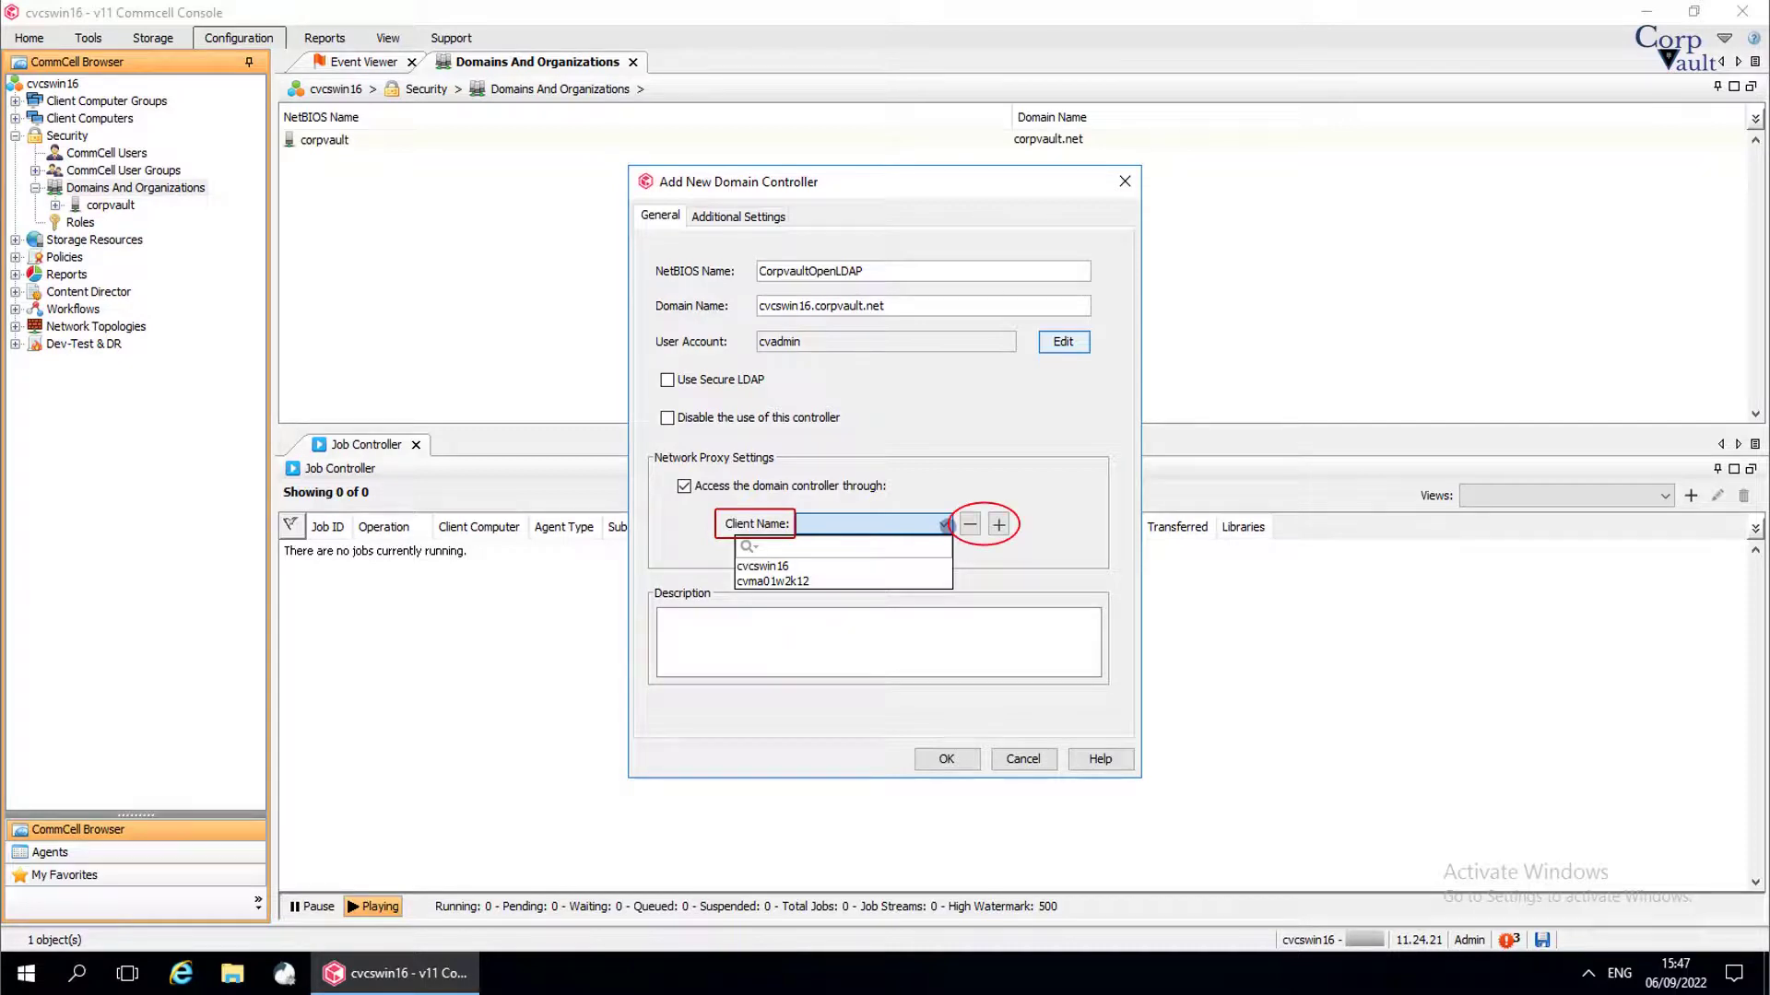
left_click(866, 485)
left_click(867, 485)
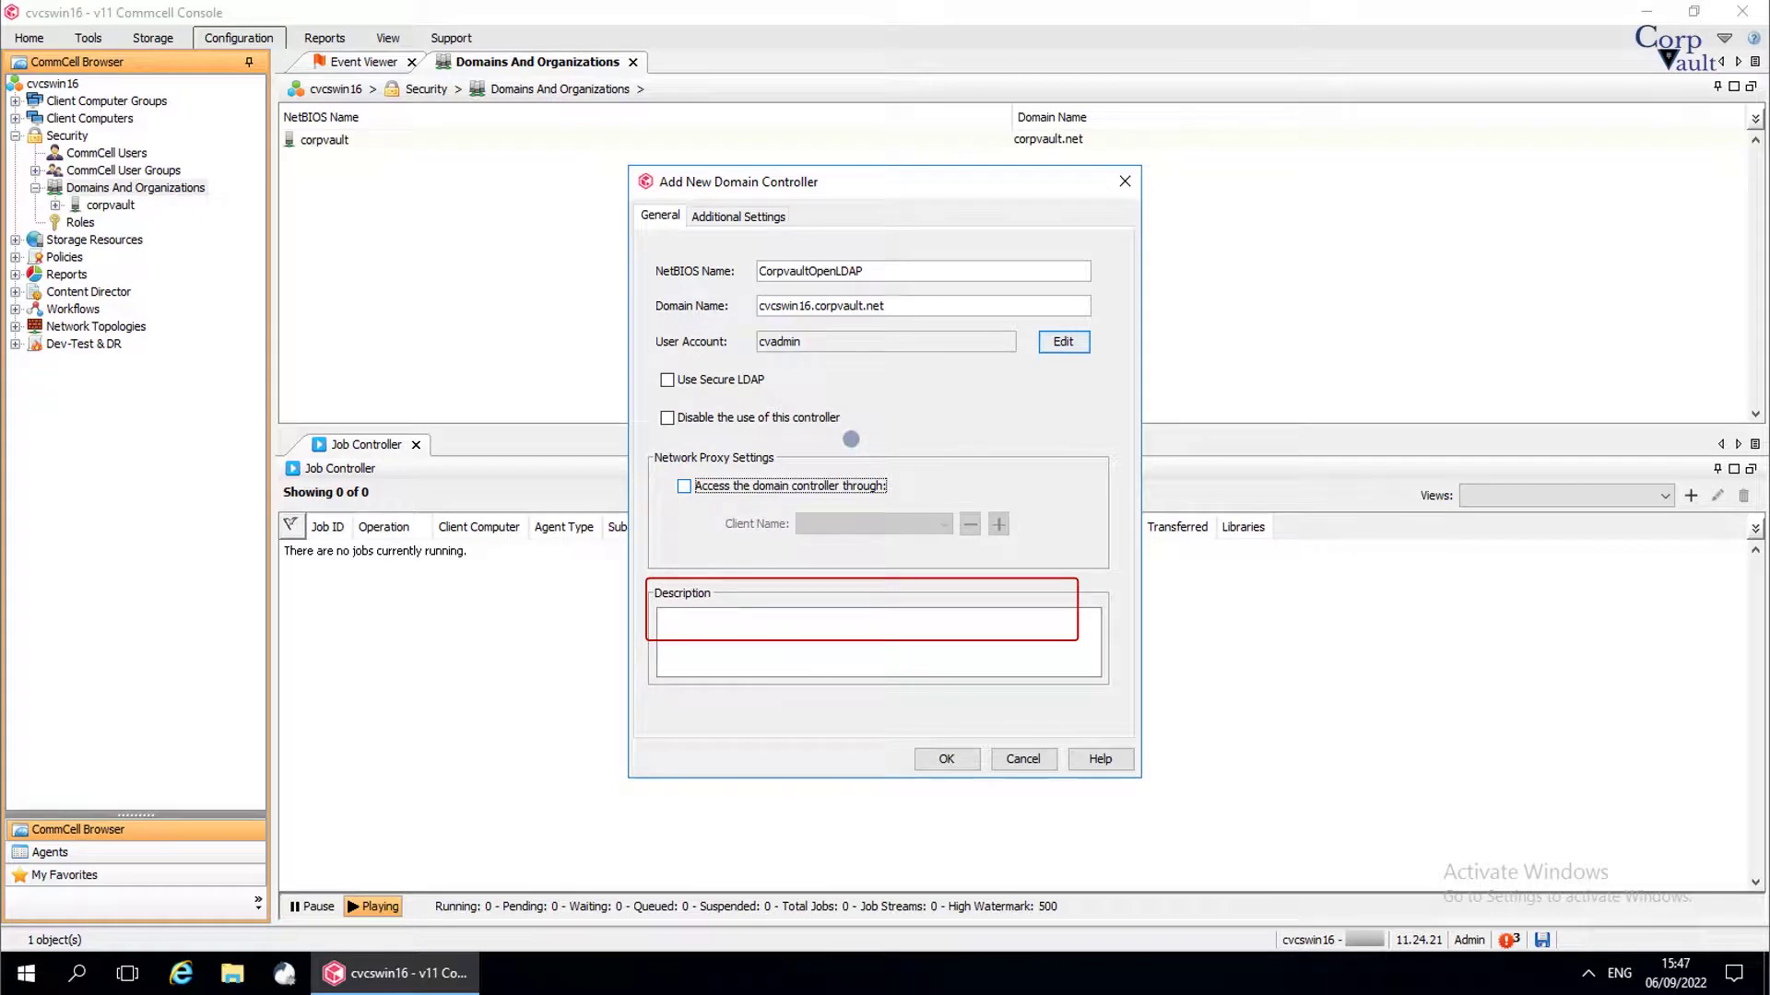
- Review the new domain controller's additional settings and save the CorpvaultOpenLDAP domain
left_click(738, 216)
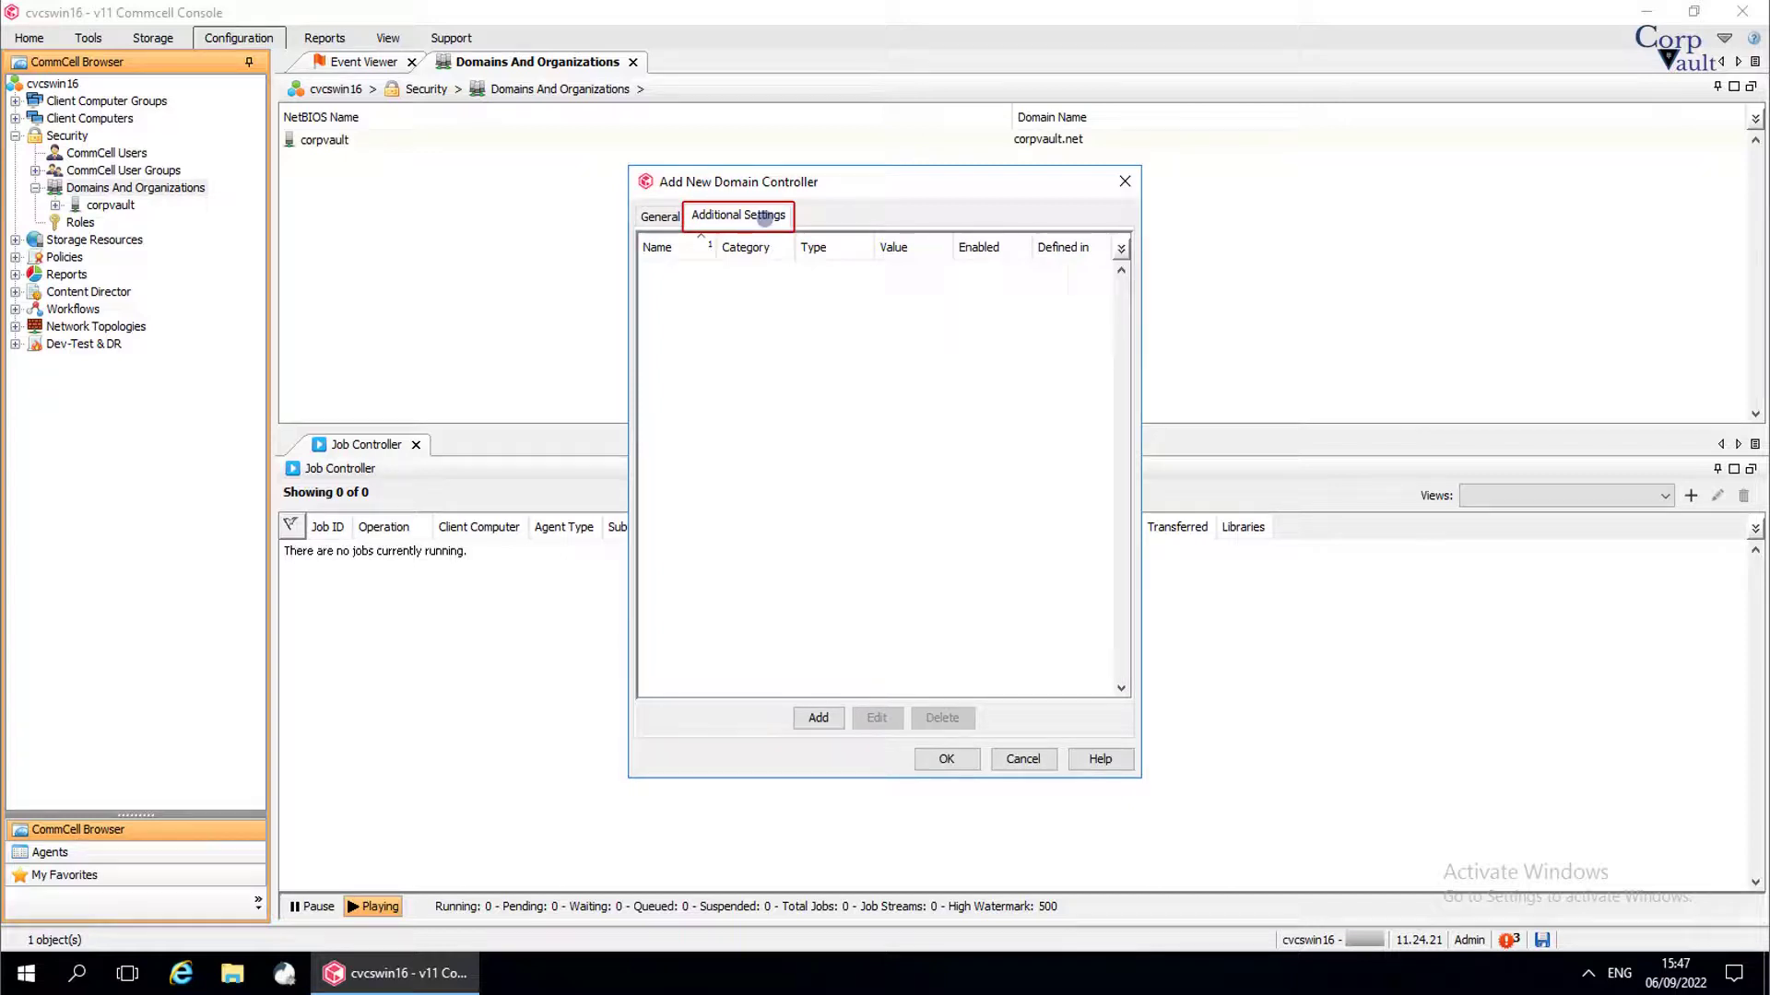
left_click(656, 215)
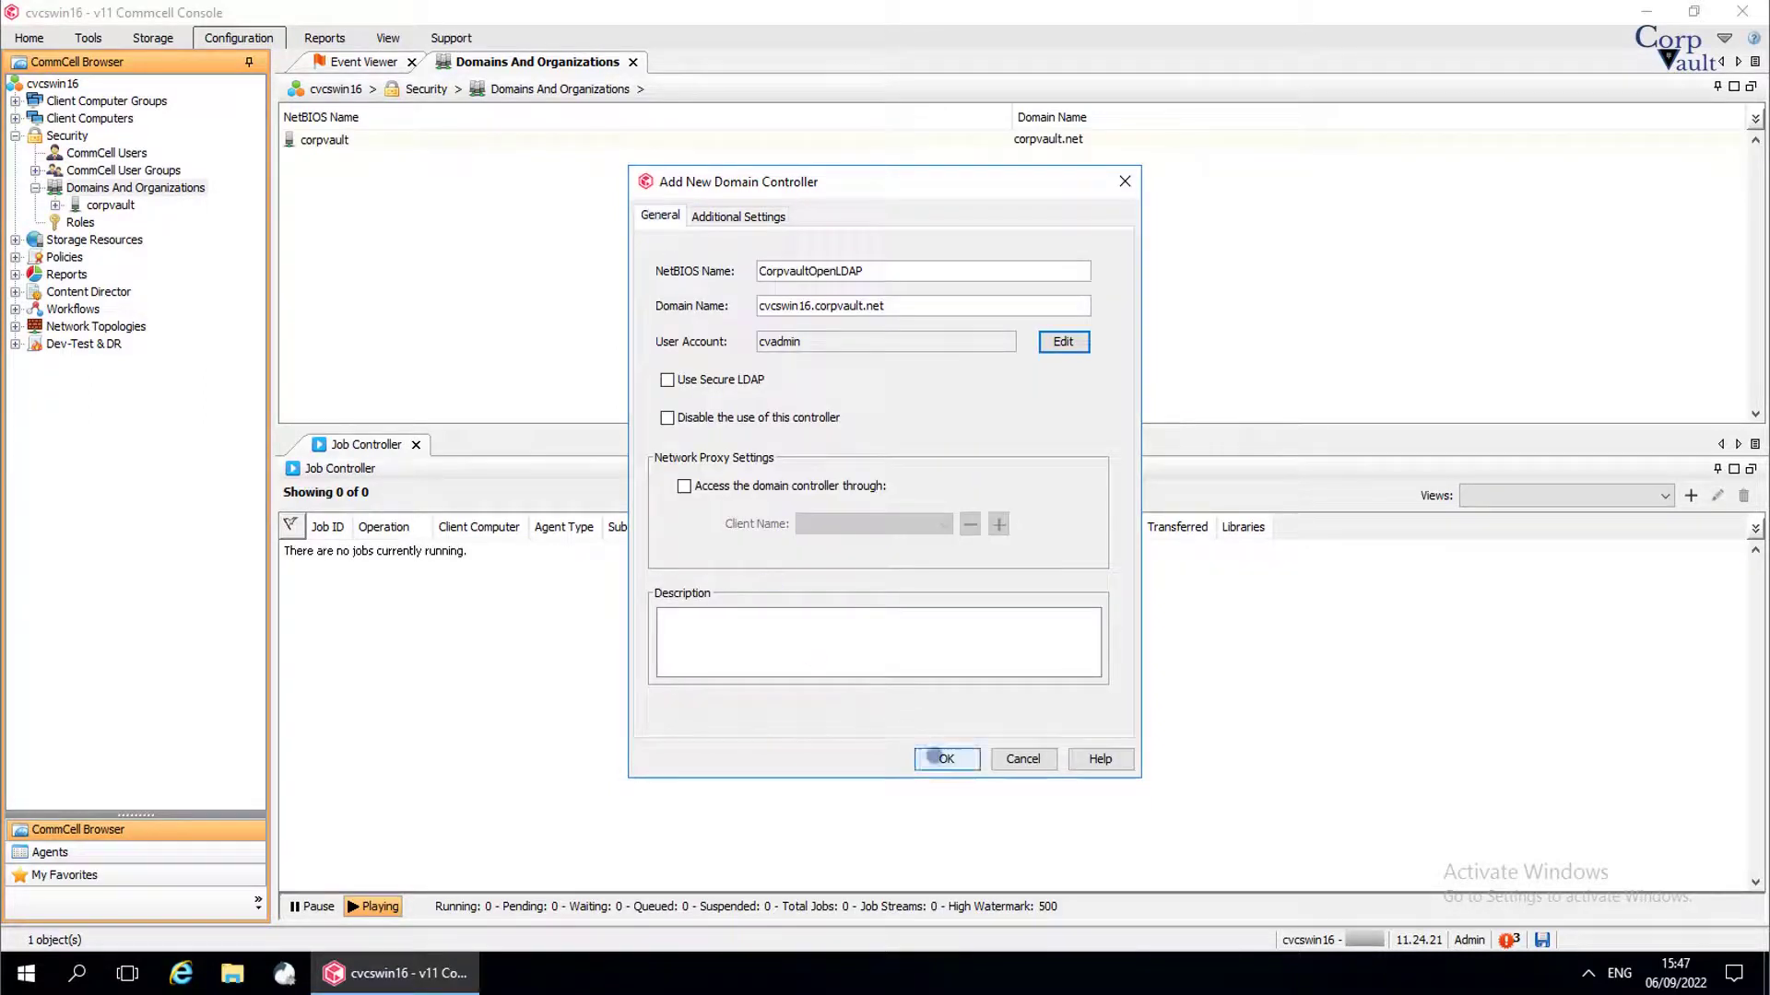
left_click(934, 756)
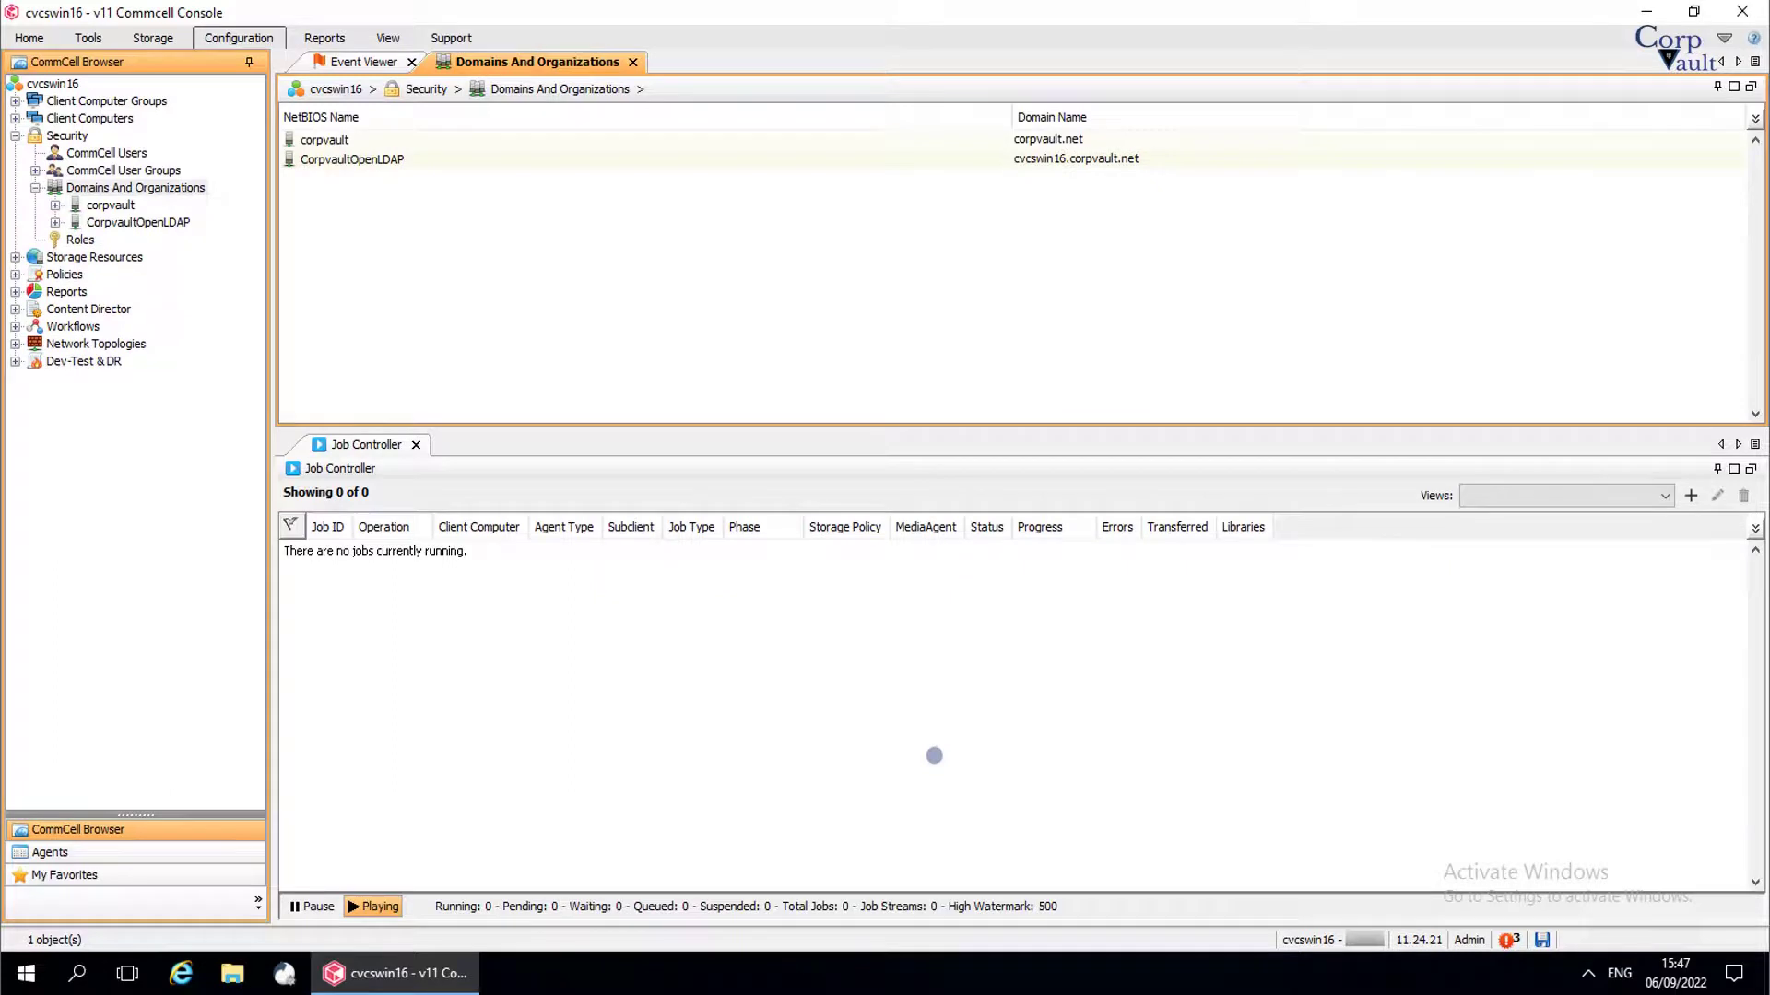
- Expand the CorpvaultOpenLDAP domain and examine its Users and External Groups
left_click(346, 157)
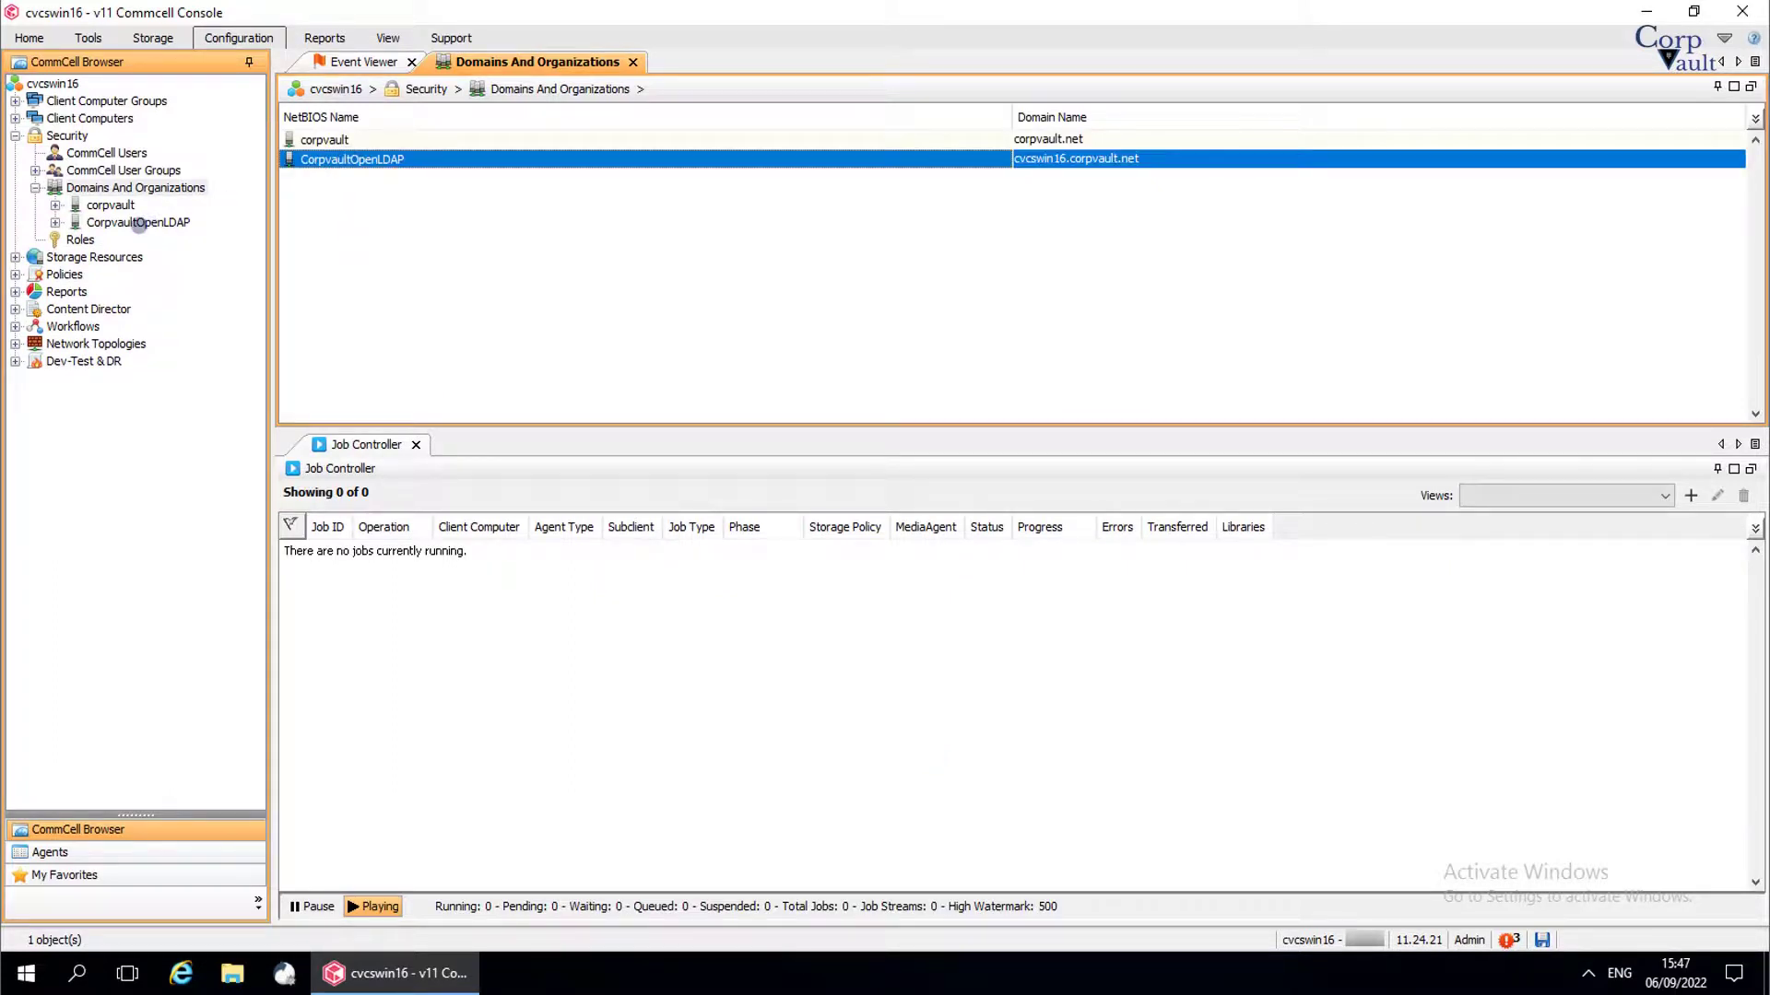
left_click(138, 223)
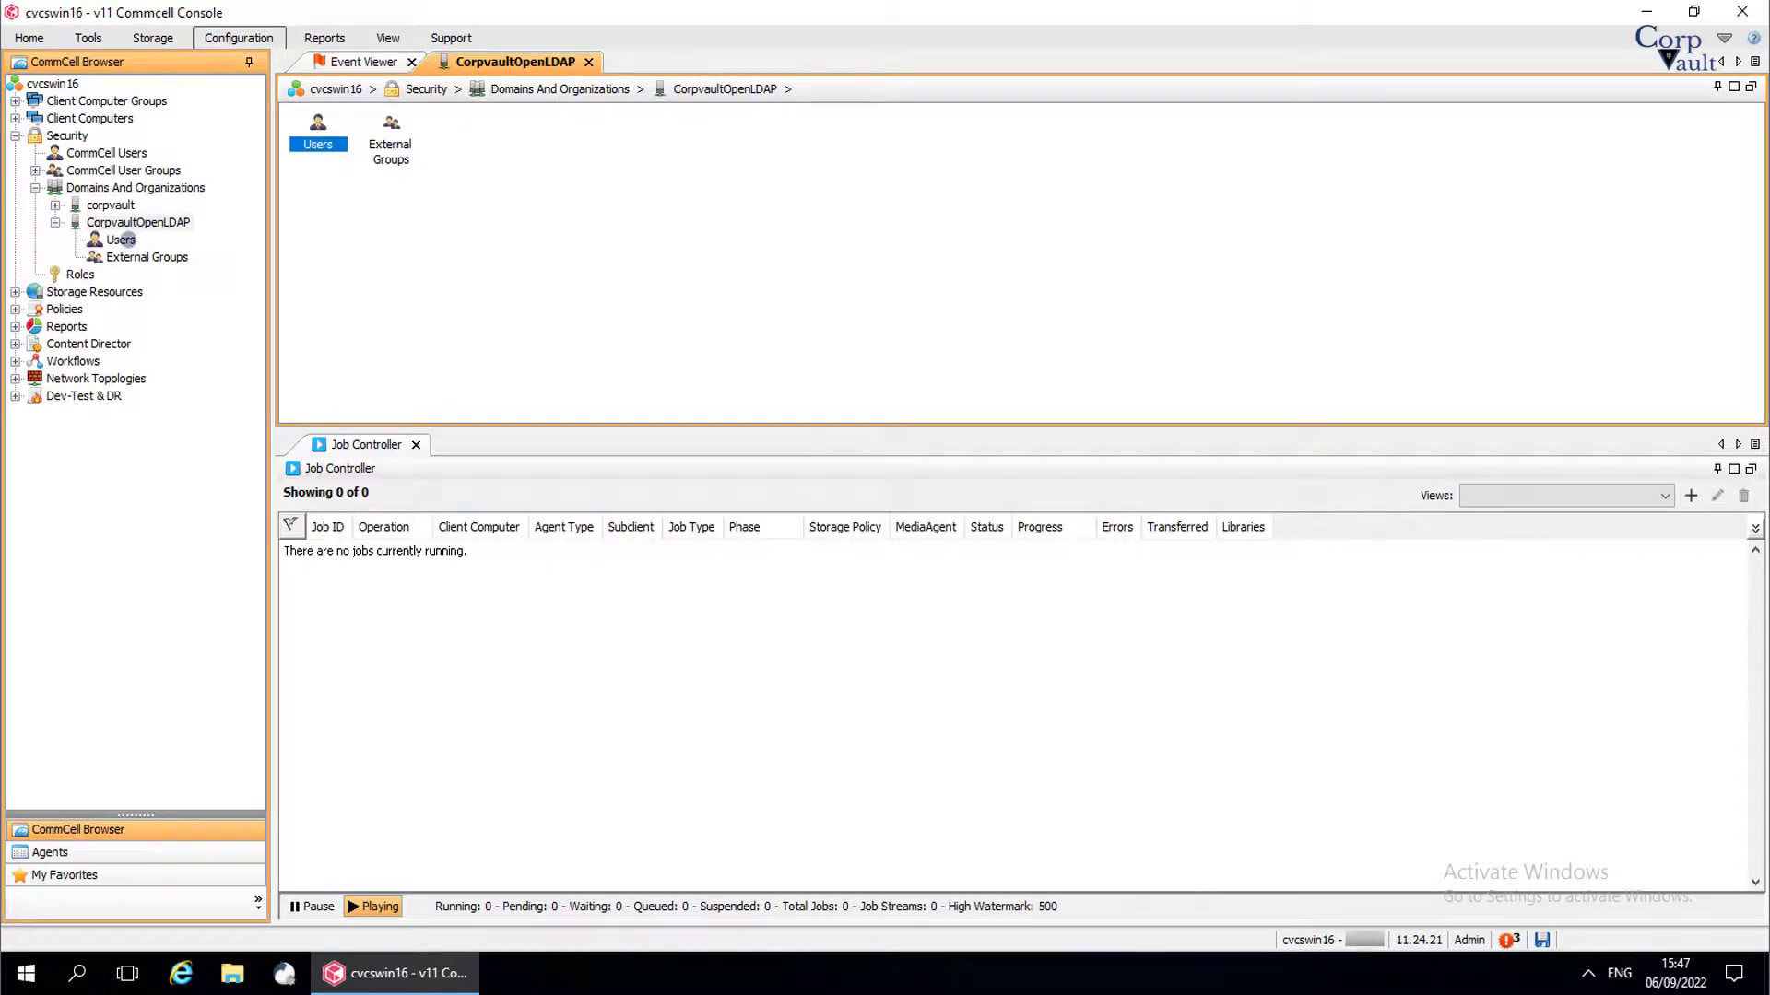
left_click(121, 240)
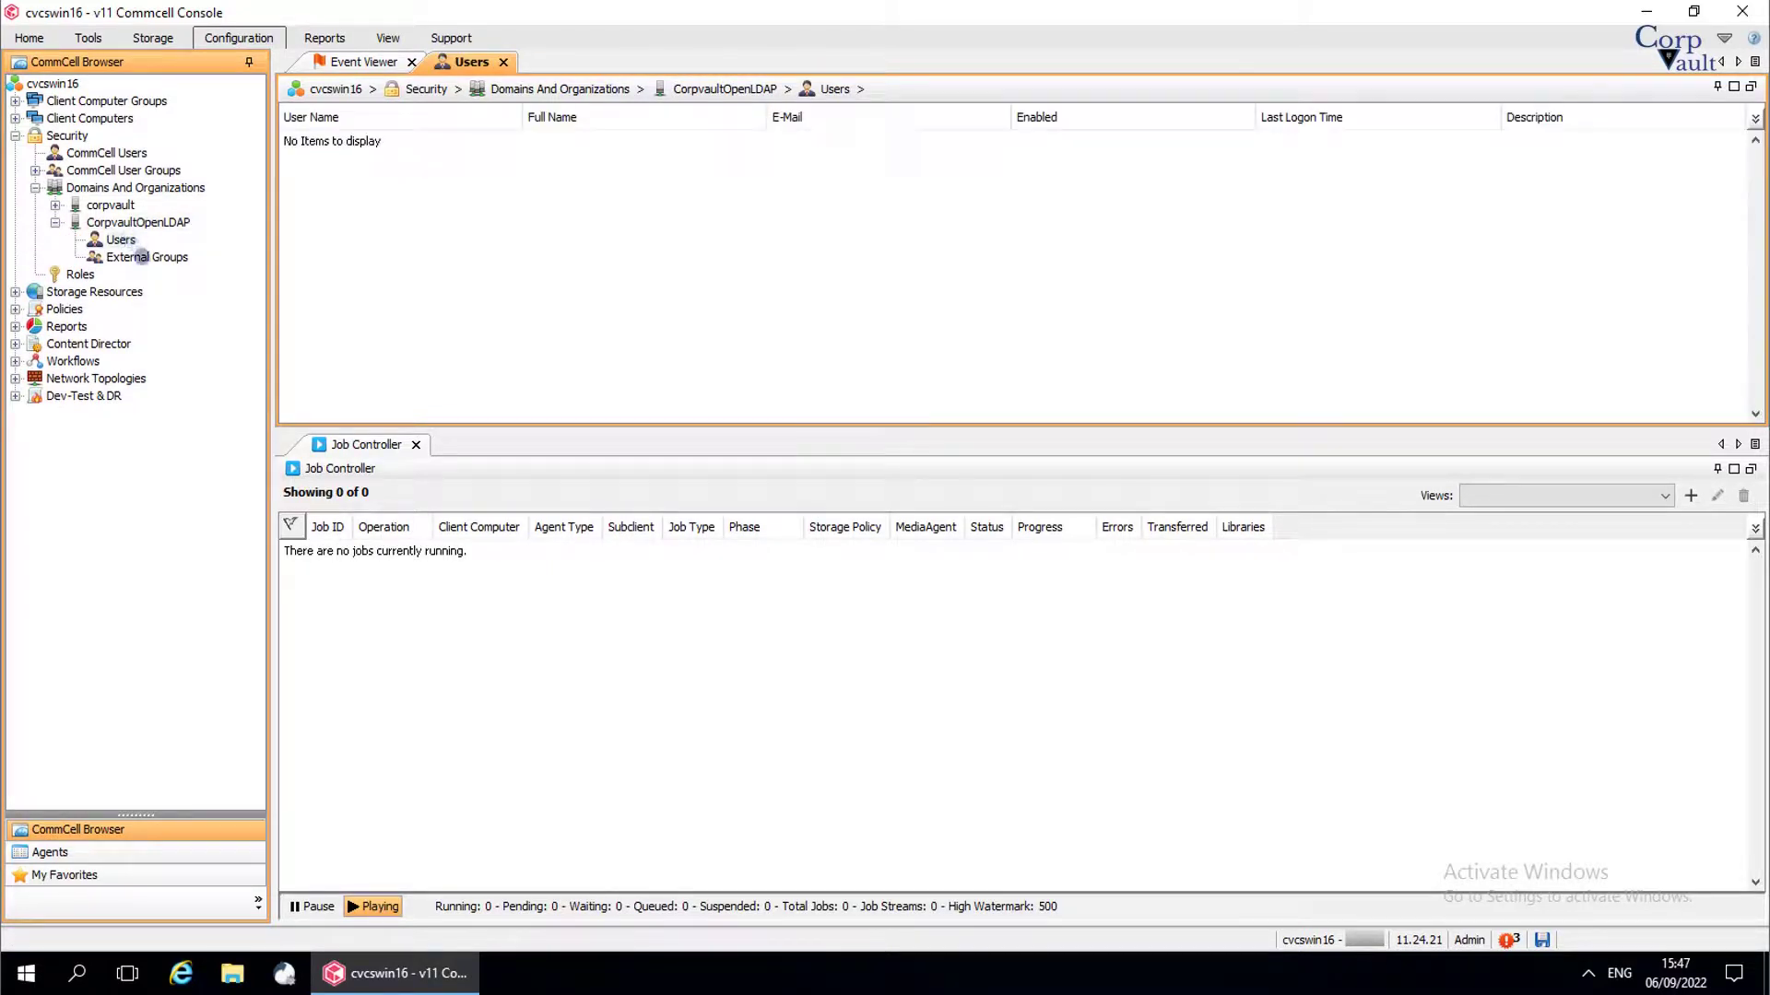
left_click(141, 256)
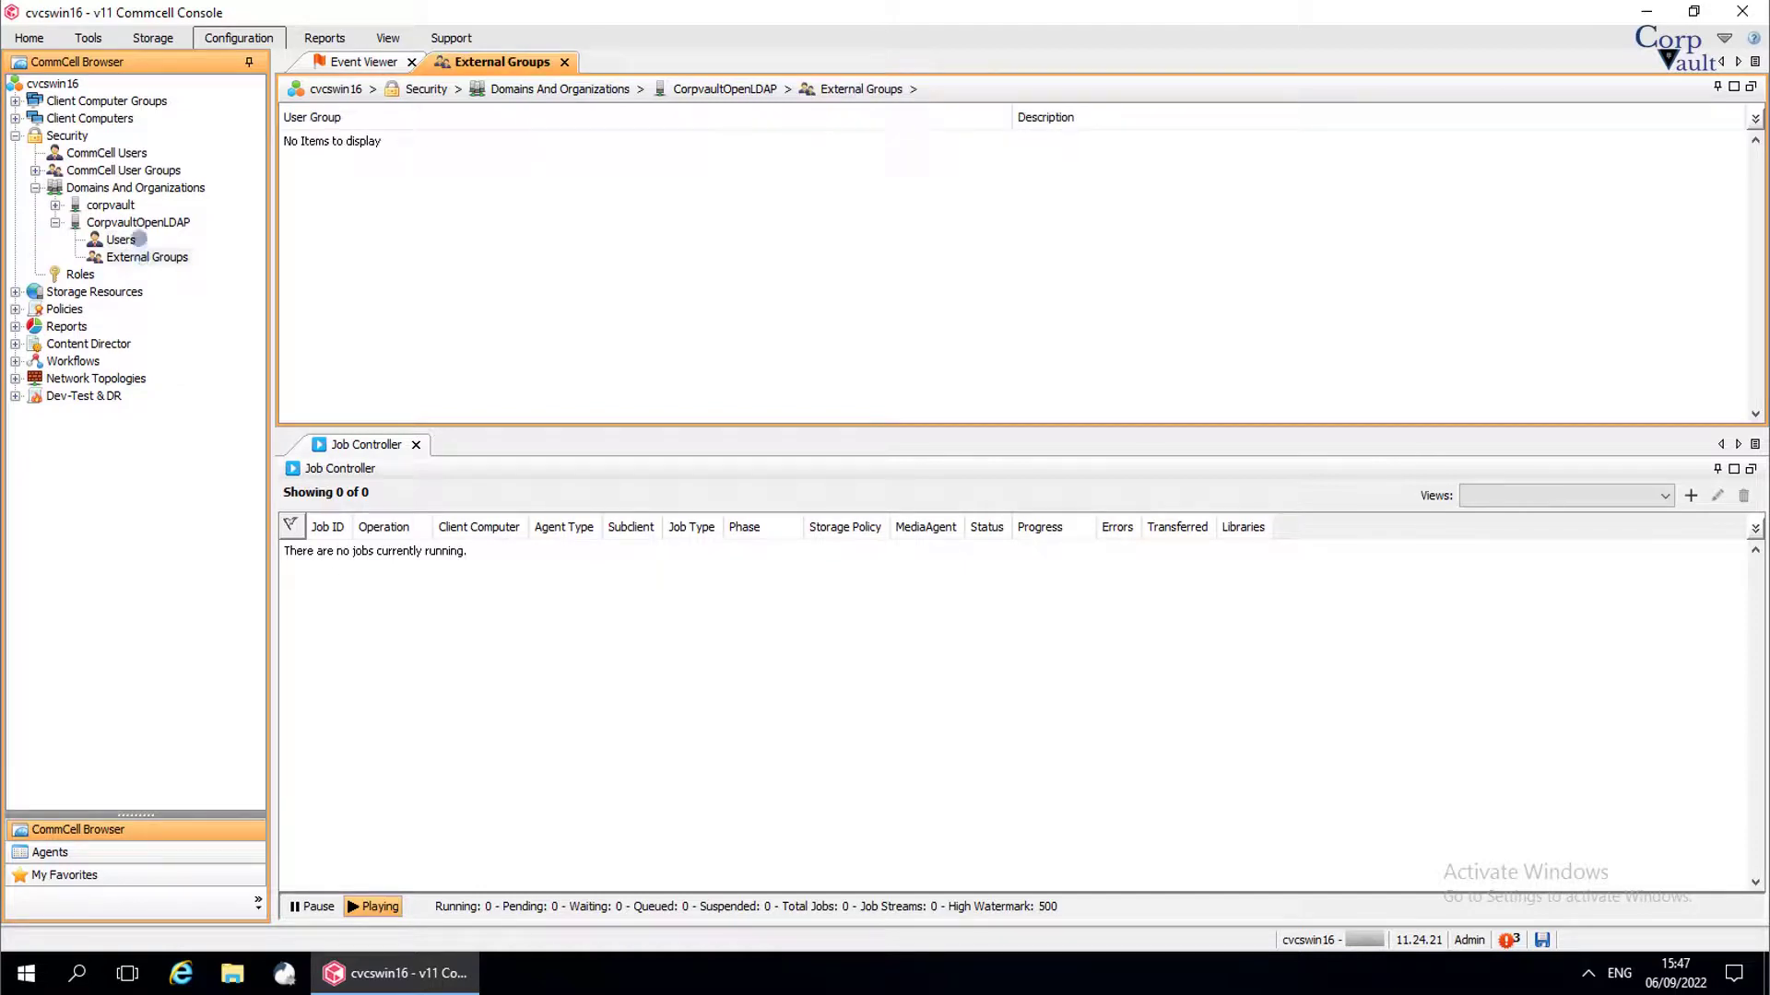
- Review the CorpvaultOpenLDAP domain's properties and close them without changes
left_click(137, 221)
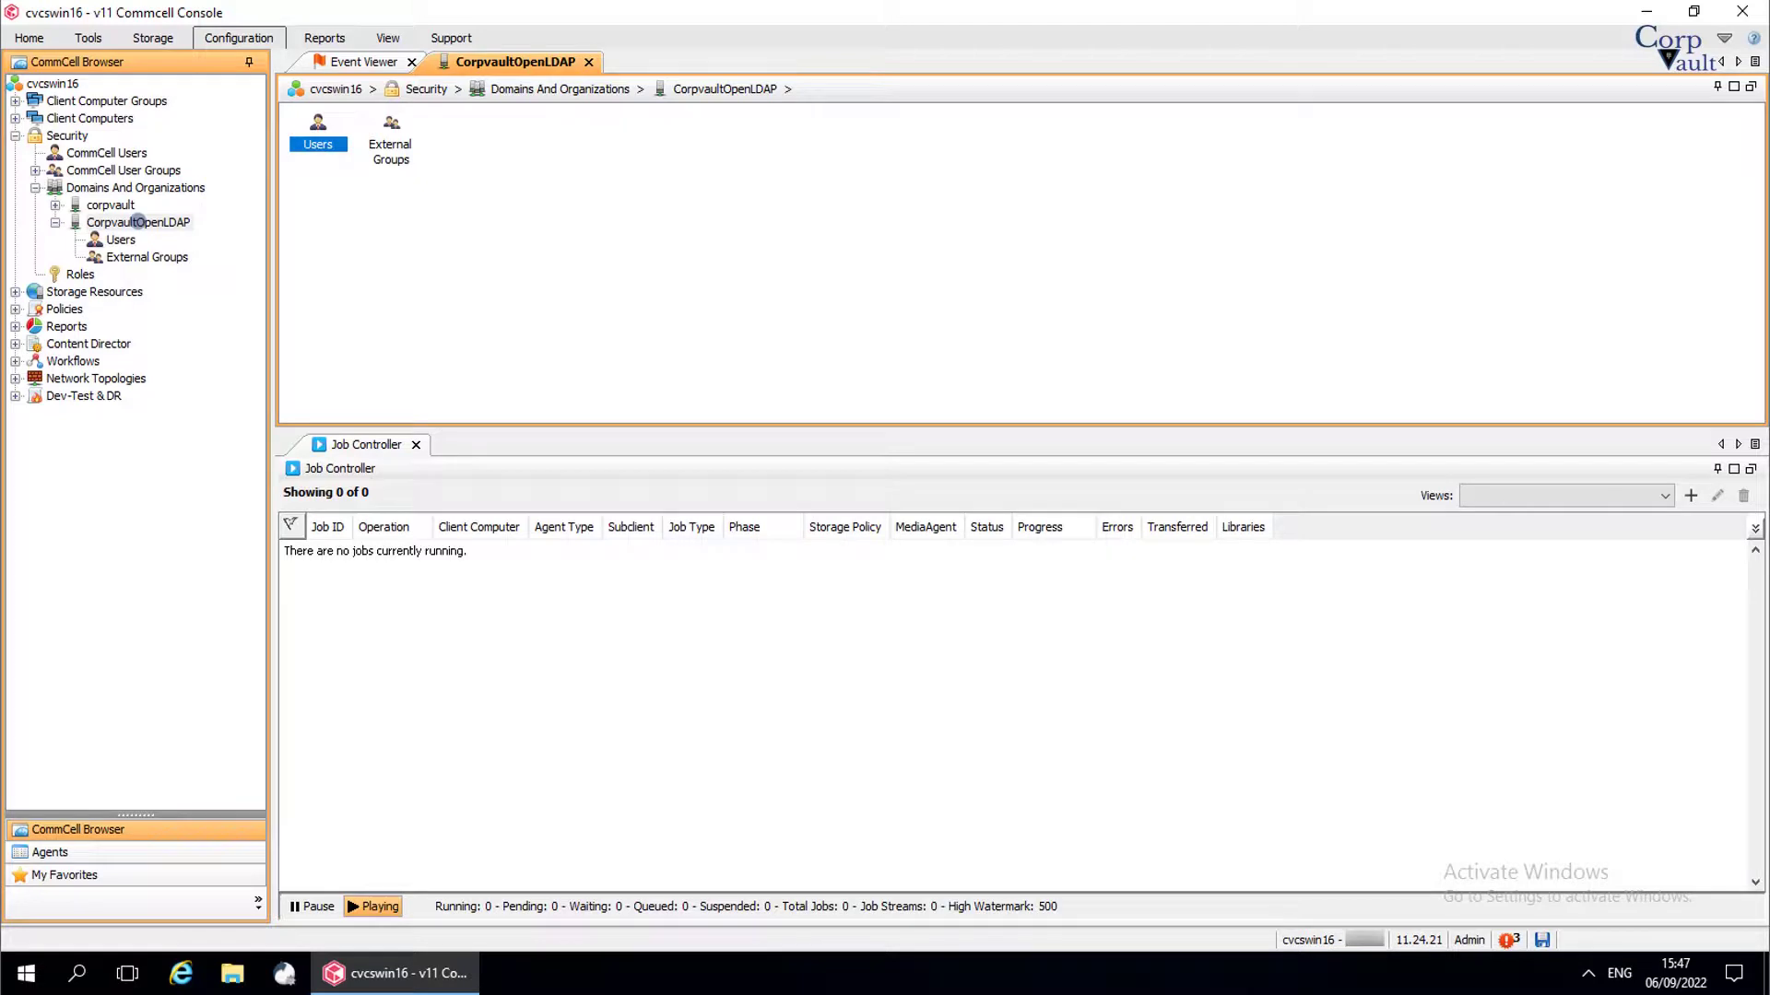
right_click(139, 222)
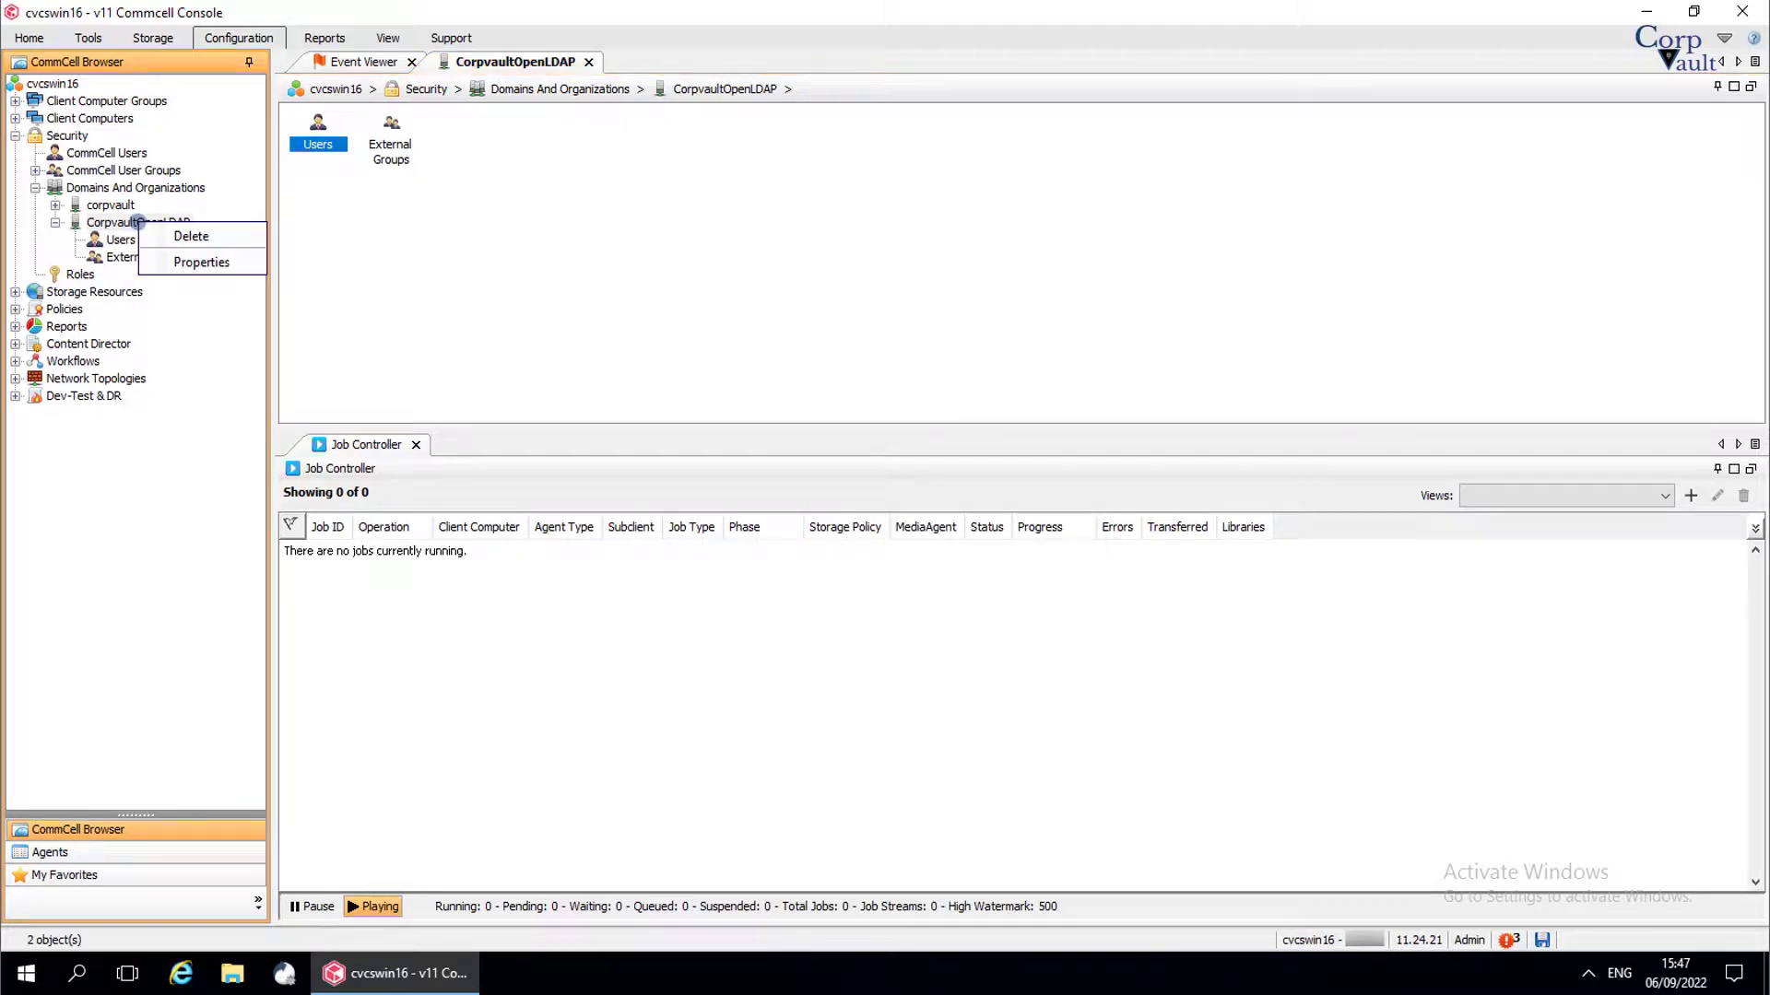
left_click(154, 261)
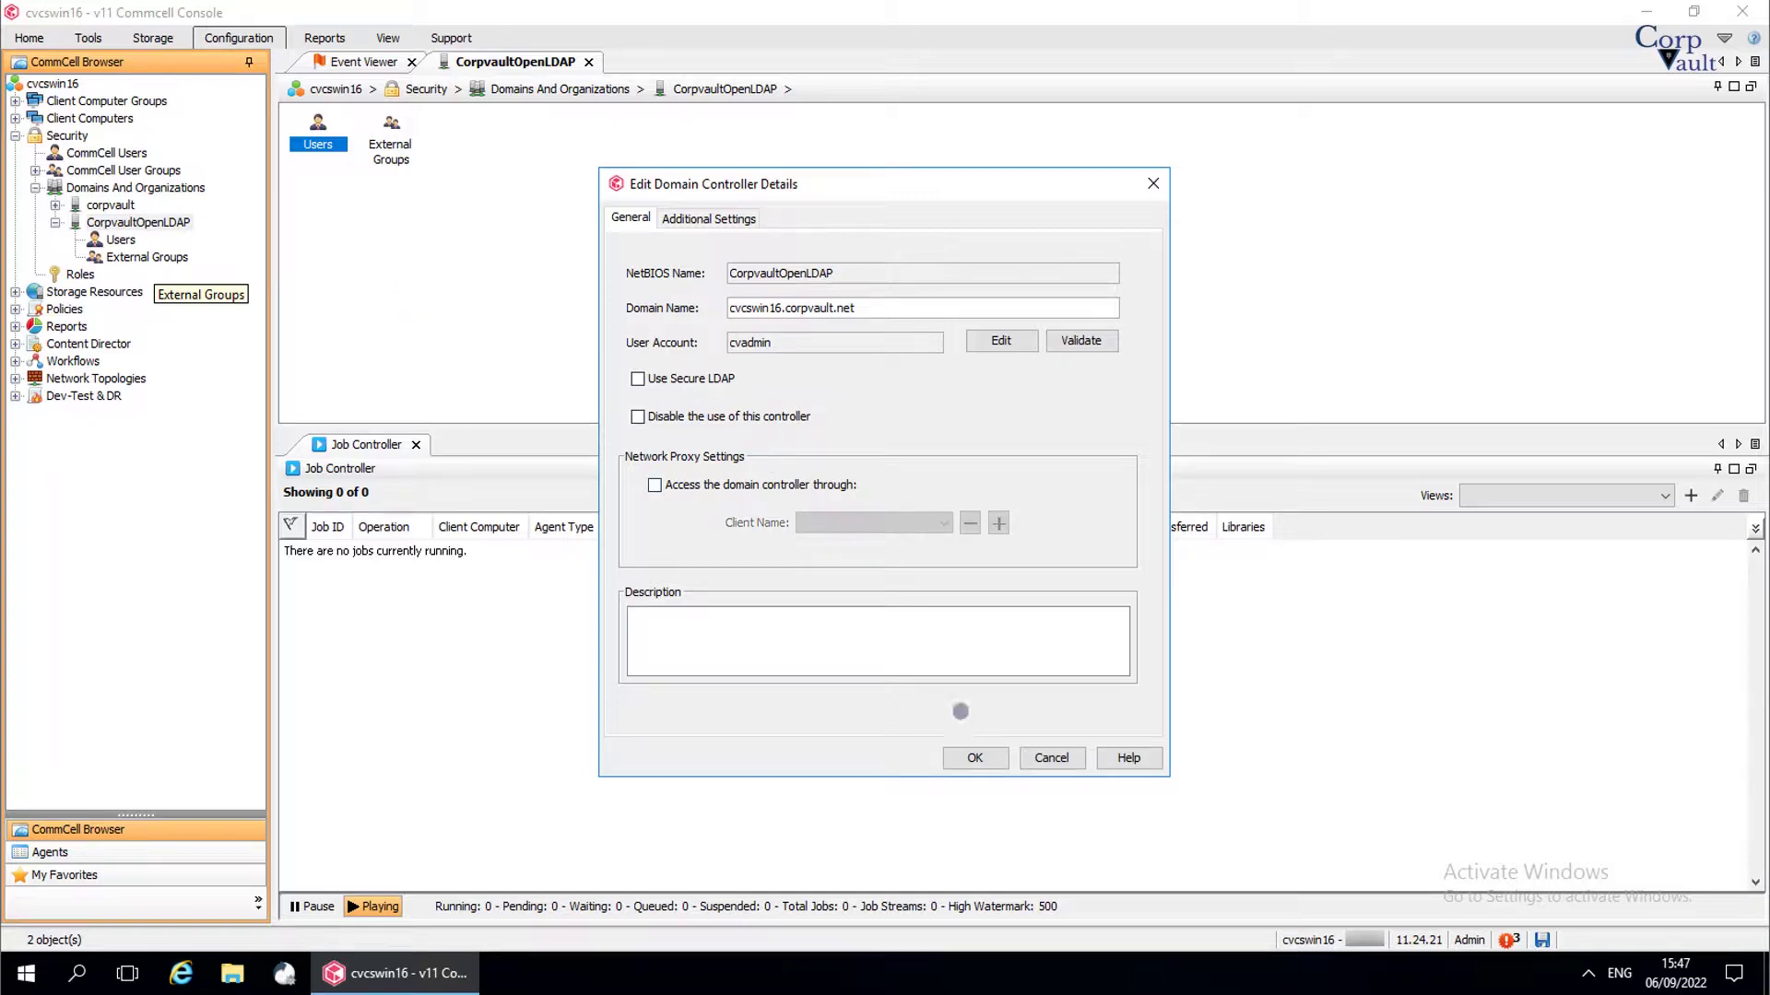
left_click(1033, 761)
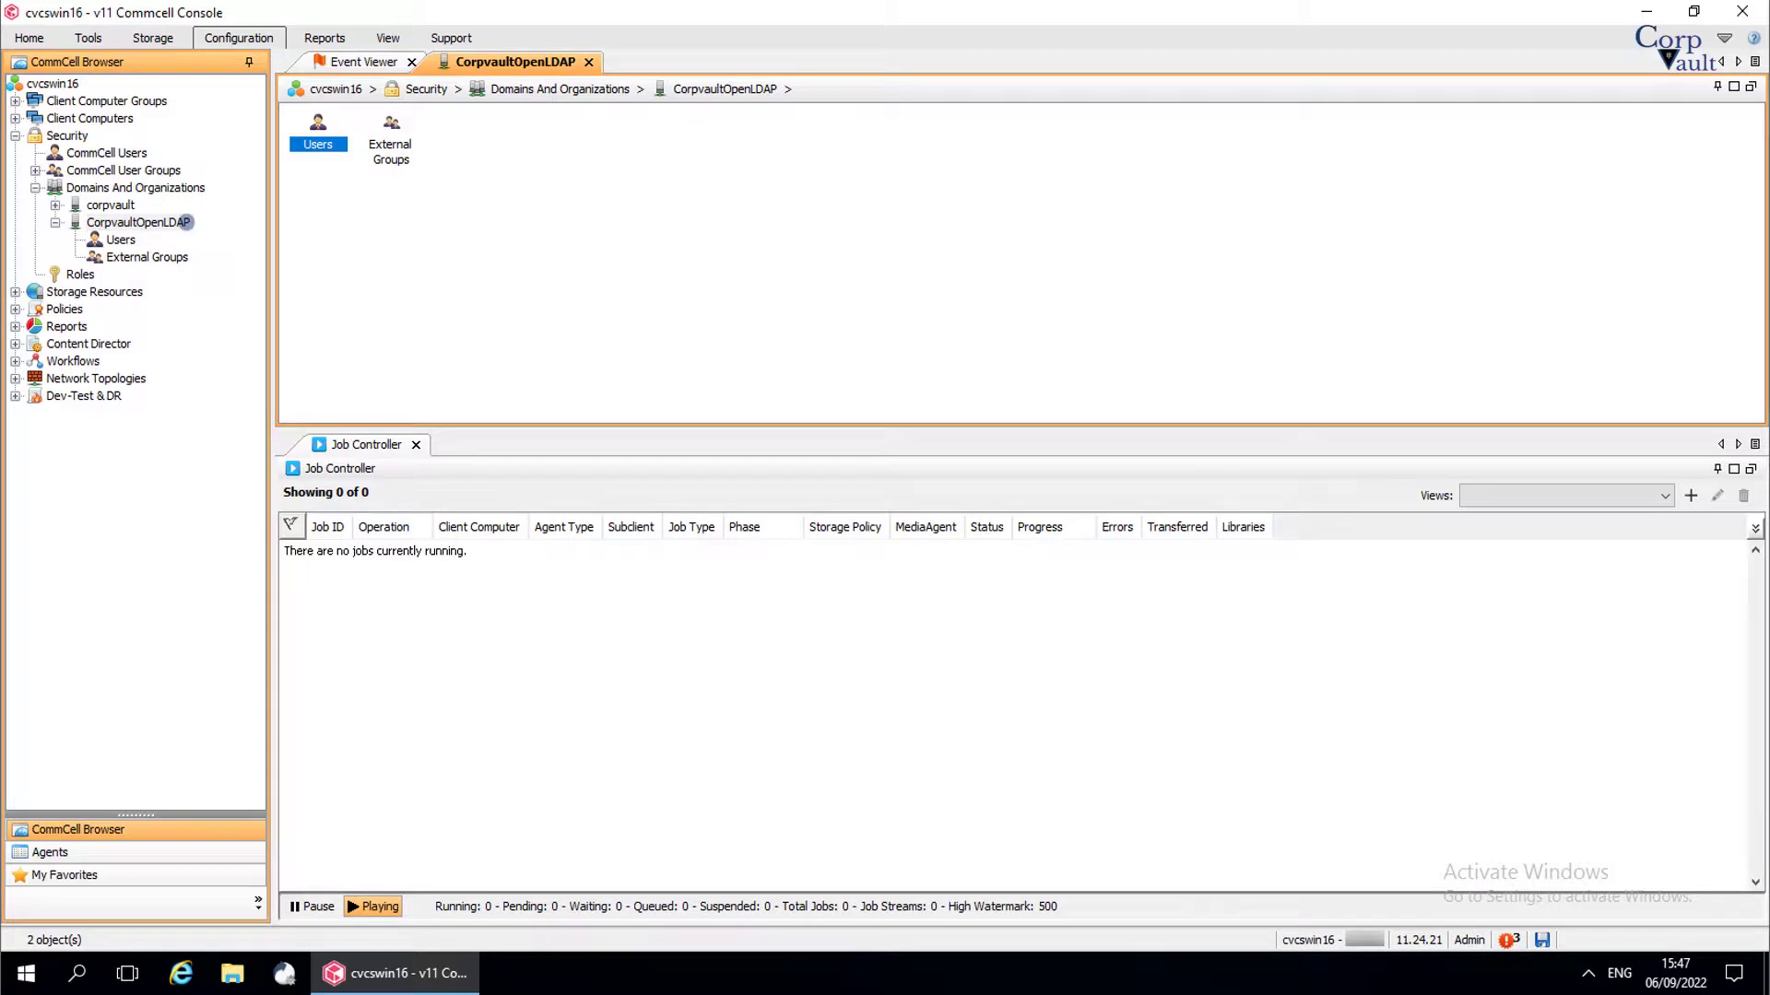
- Delete the CorpvaultOpenLDAP domain, transferring its ownership to the master user group, and return to the domain list
right_click(186, 223)
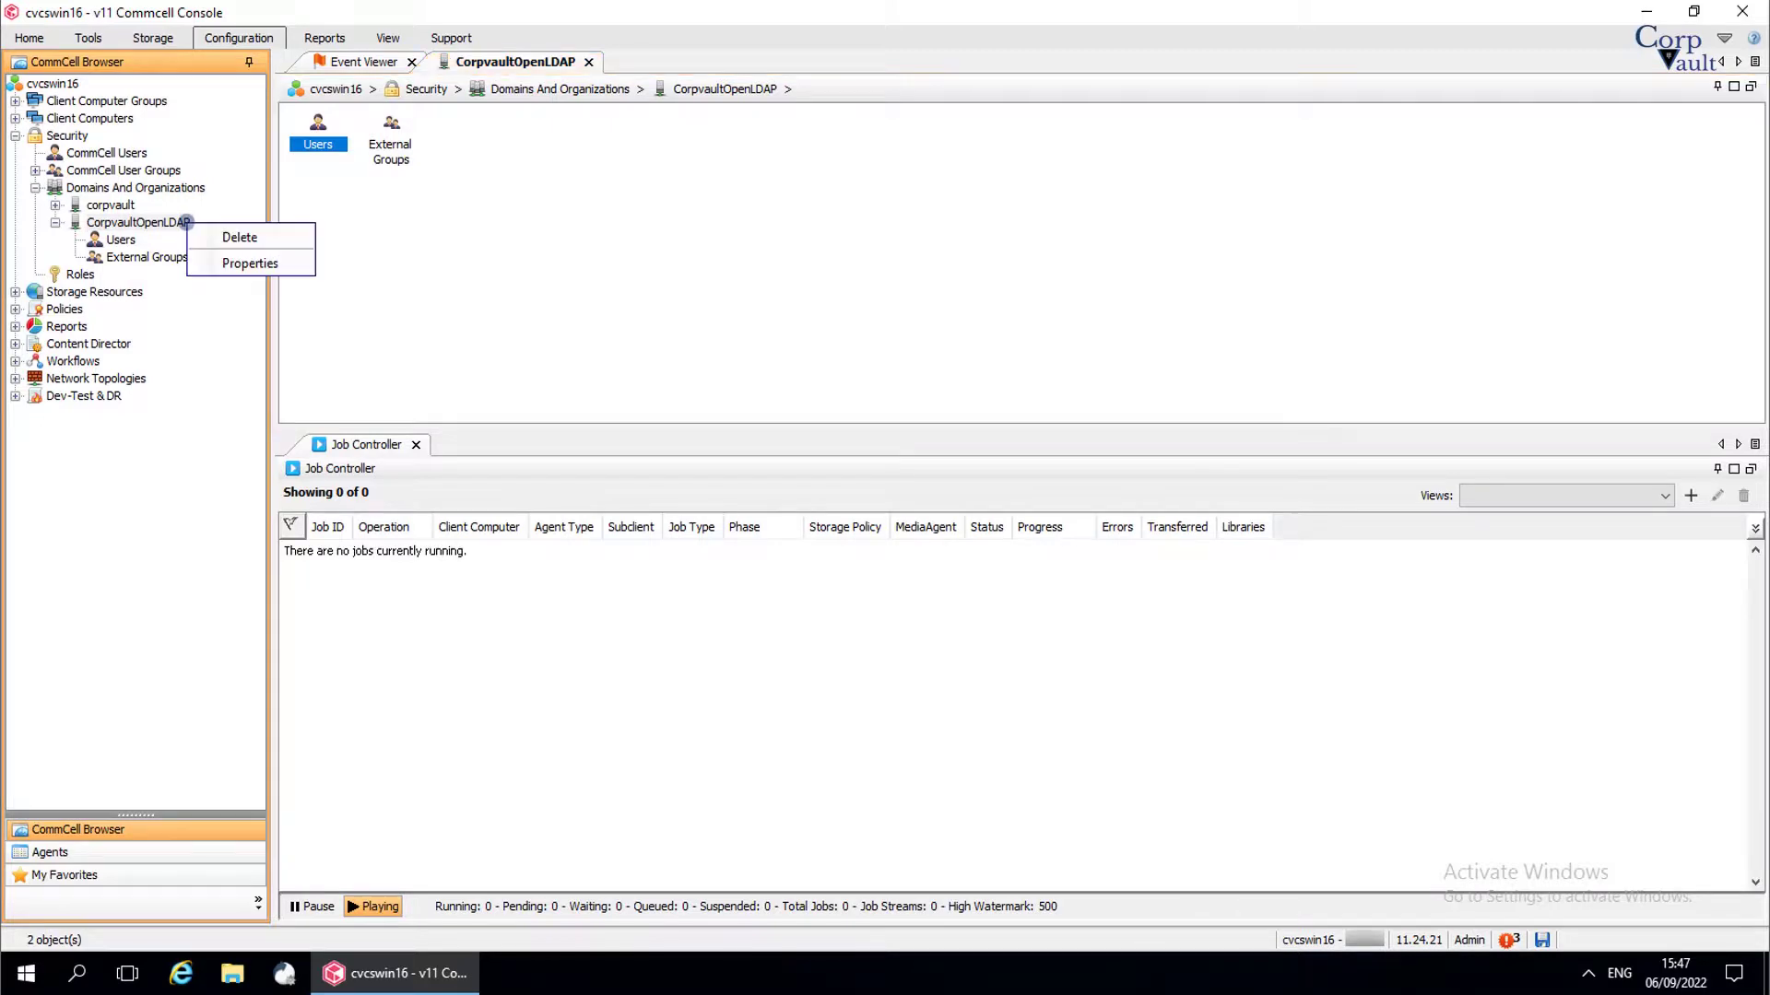
left_click(196, 232)
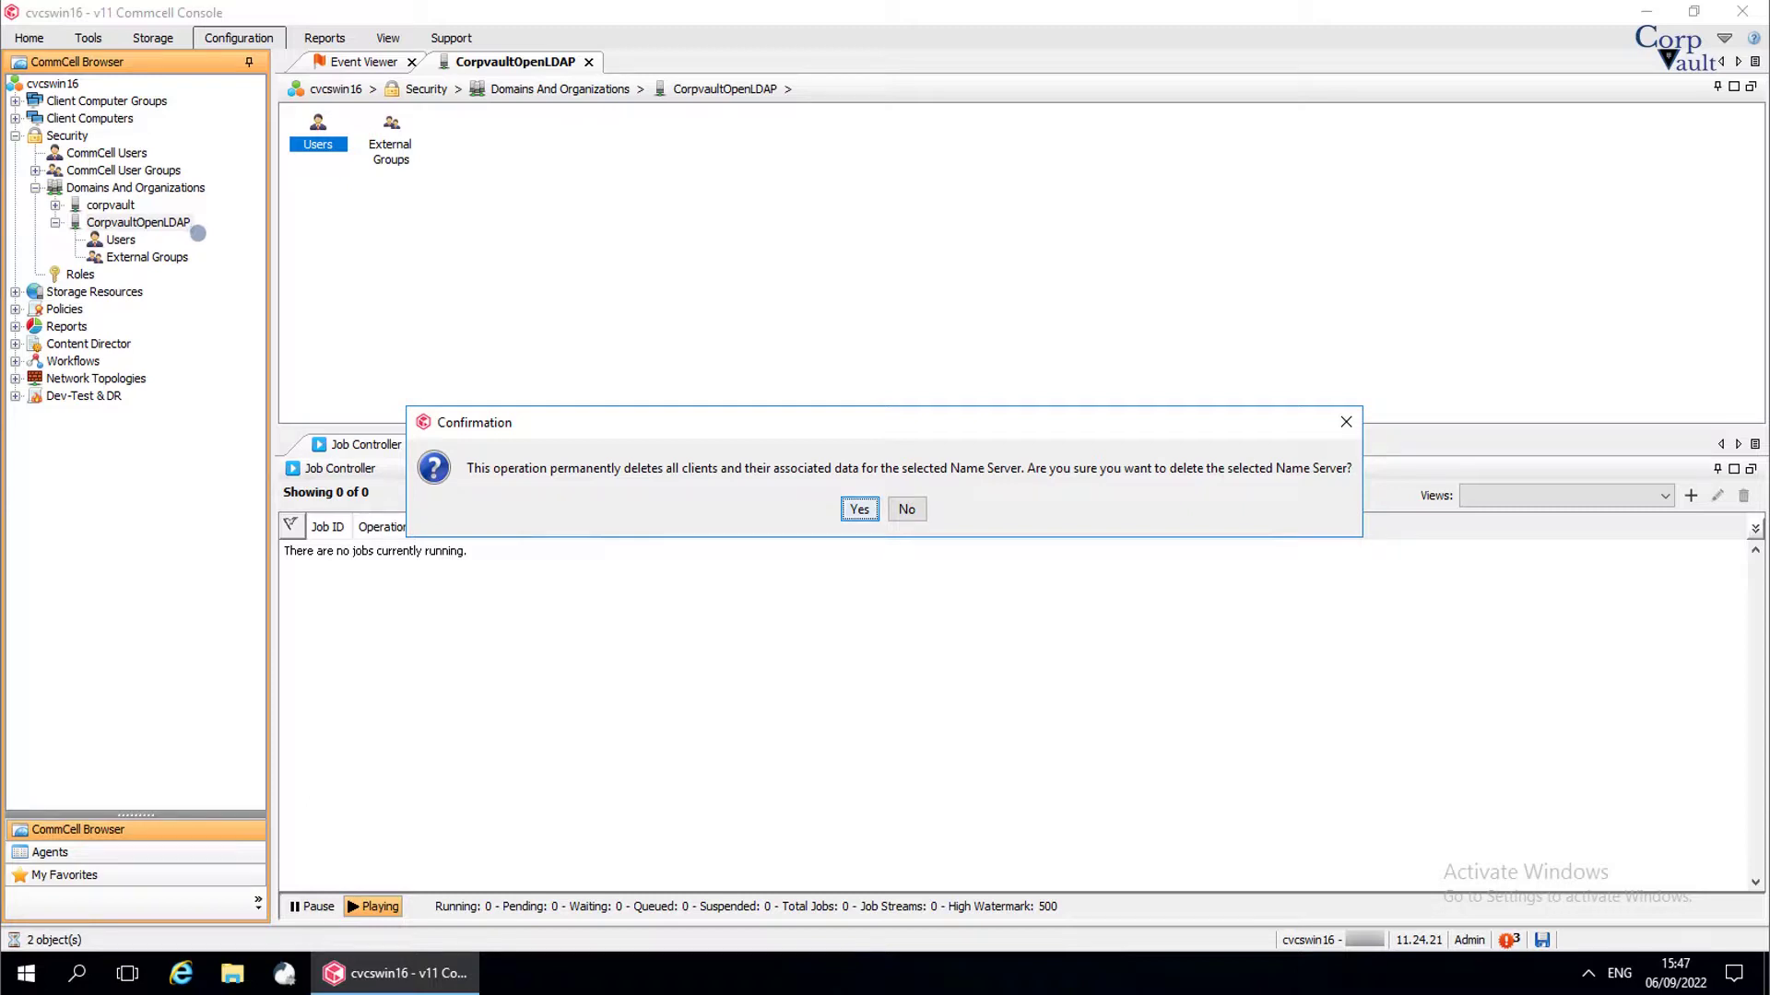
left_click(857, 510)
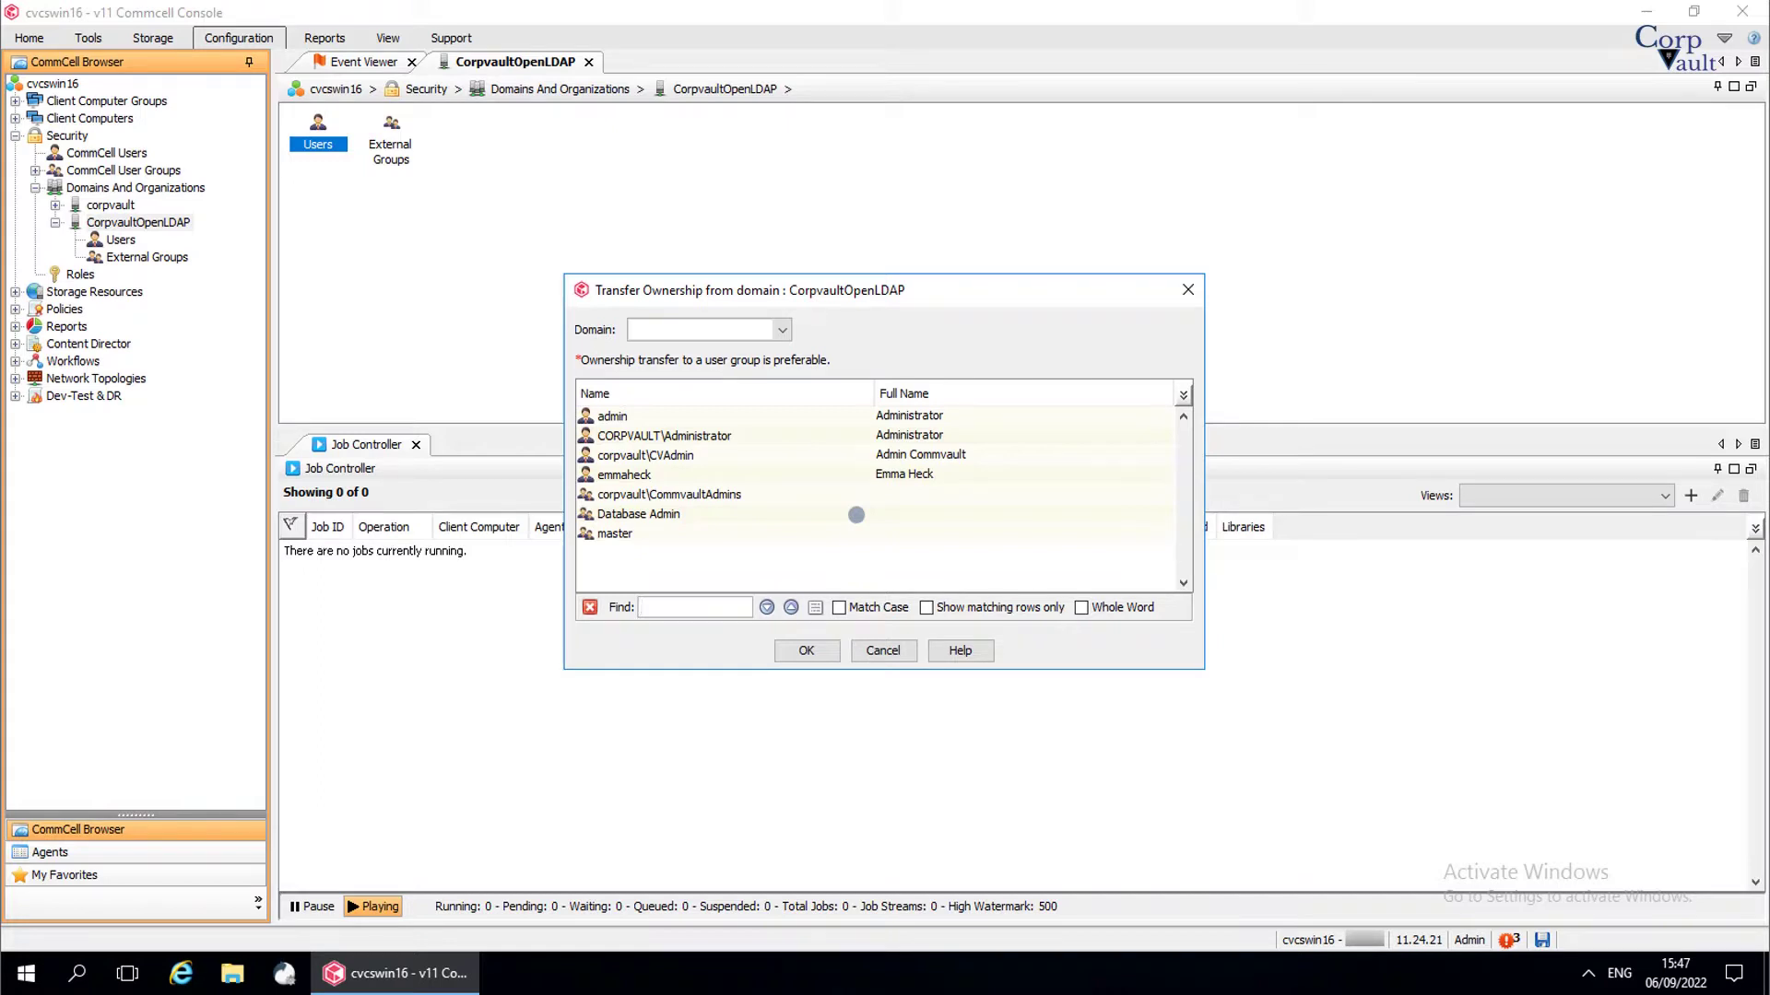
left_click(854, 532)
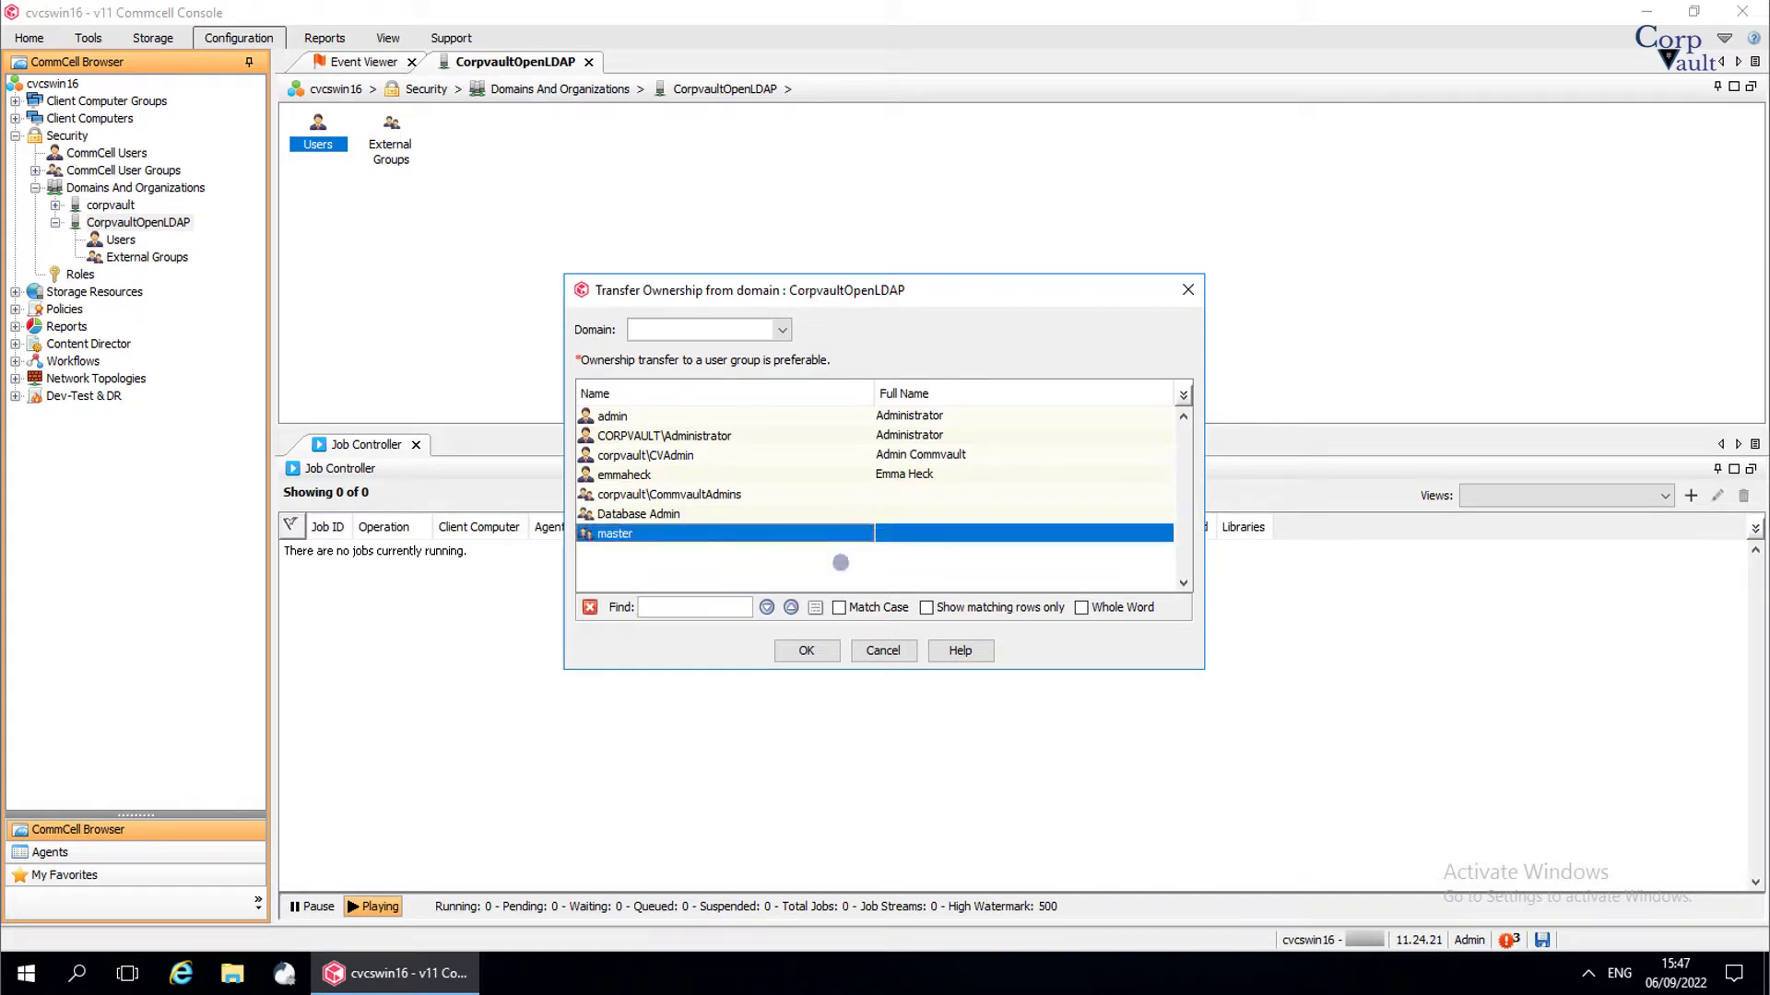
left_click(829, 645)
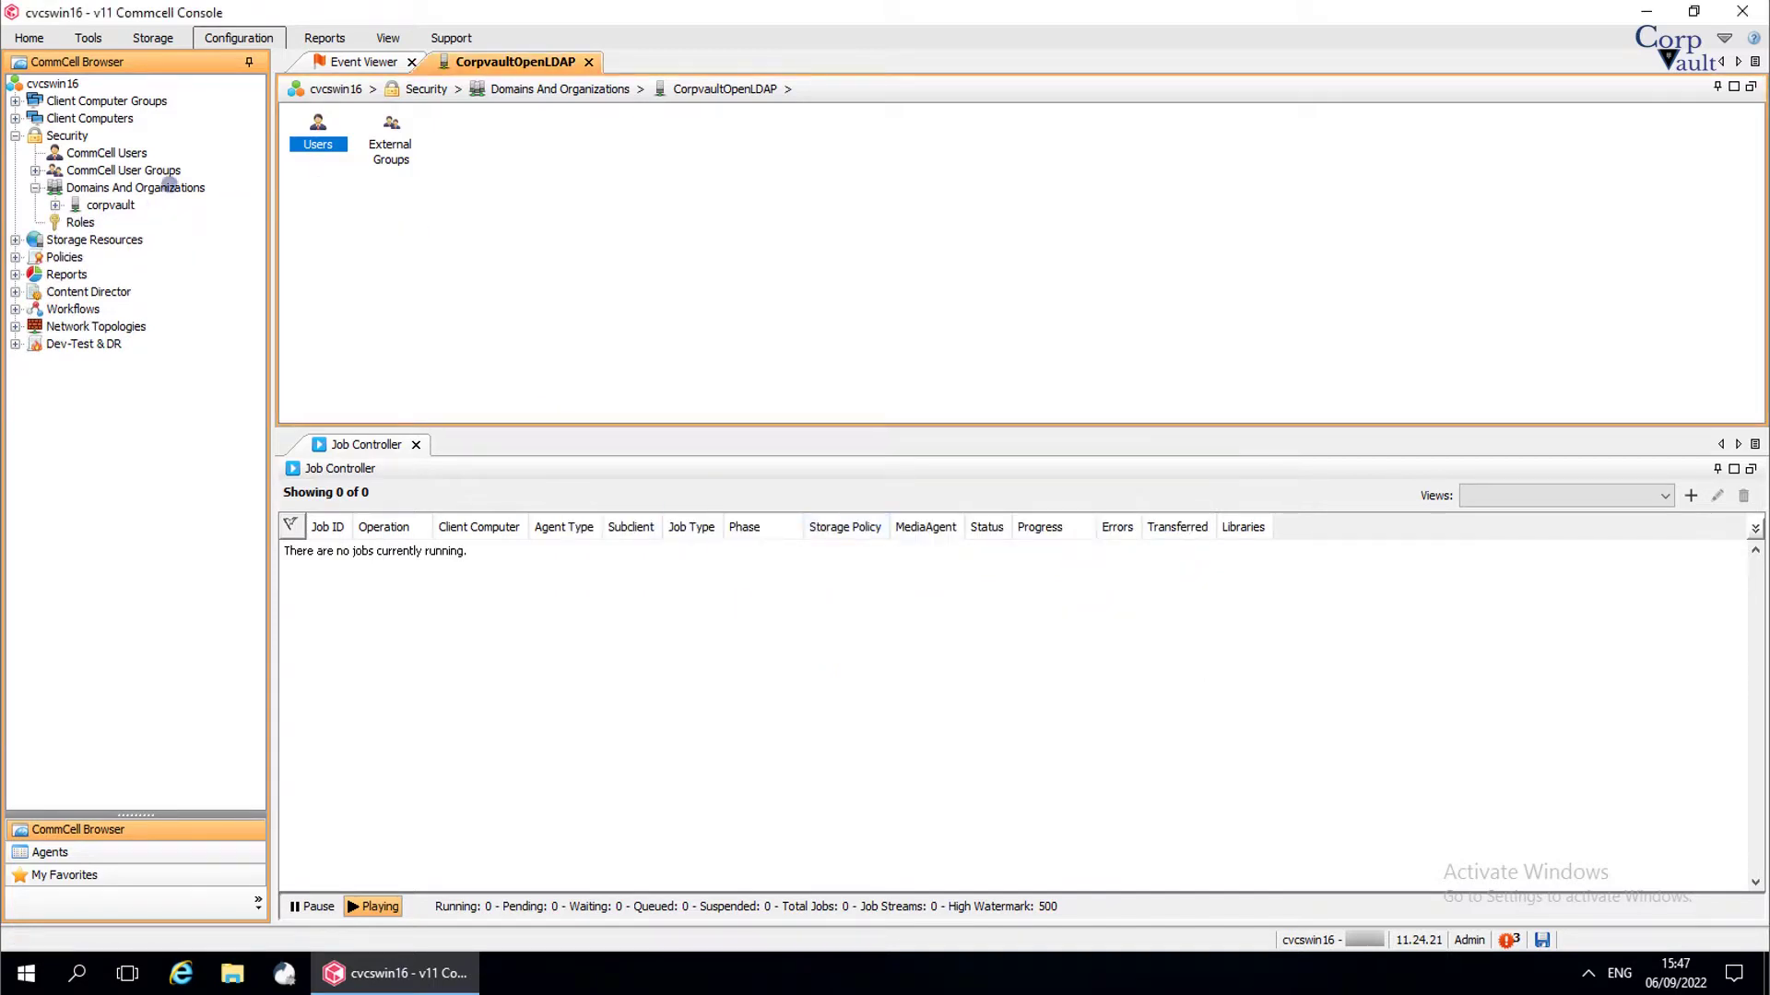
left_click(170, 184)
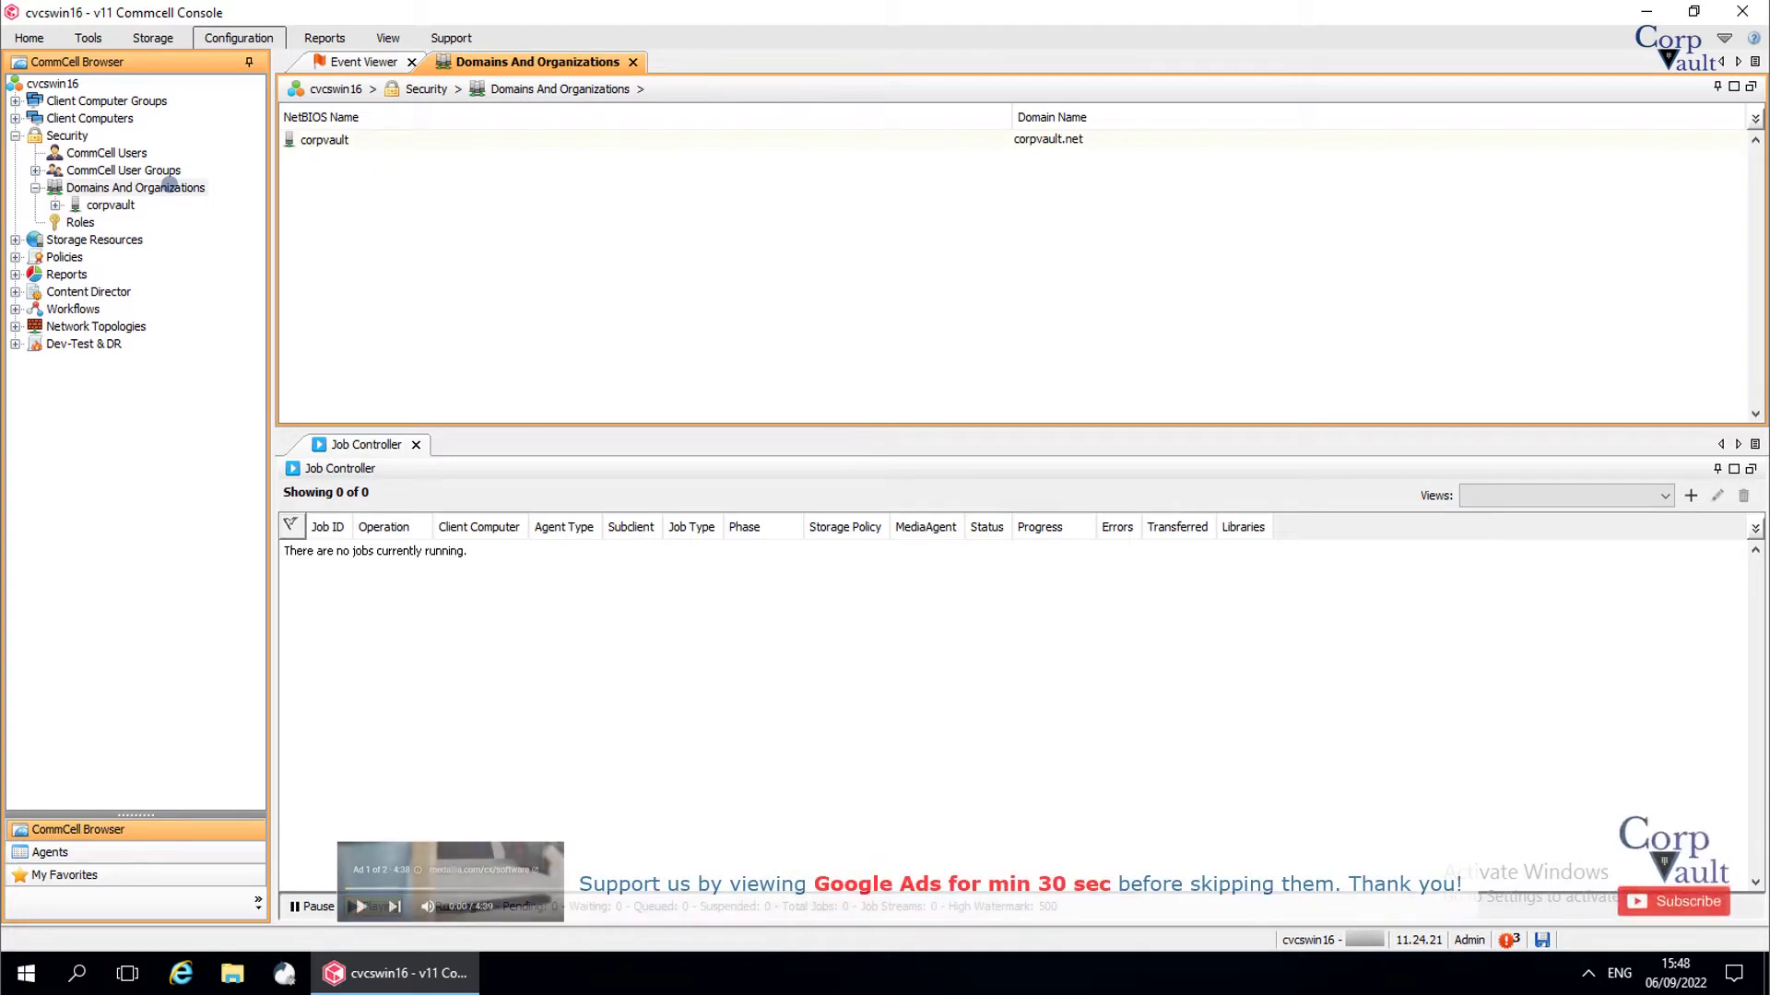